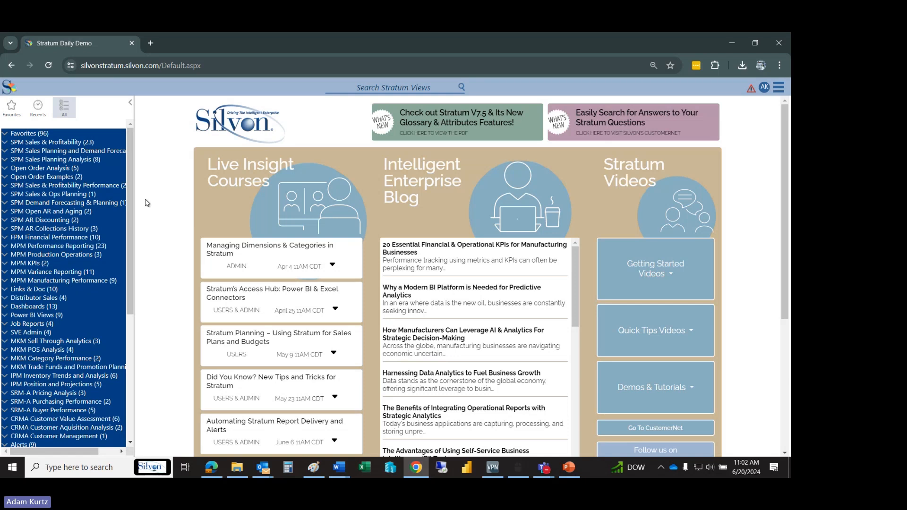
- Open the Comparative Sales view from the SPM Sales & Profitability group
{"action": "left_click", "coordinate": [69, 143]}
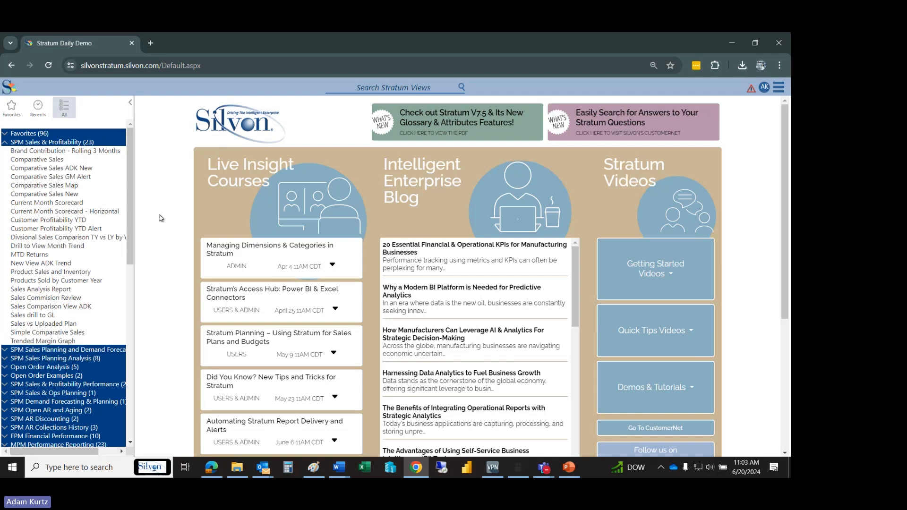
{"action": "left_click", "coordinate": [62, 162]}
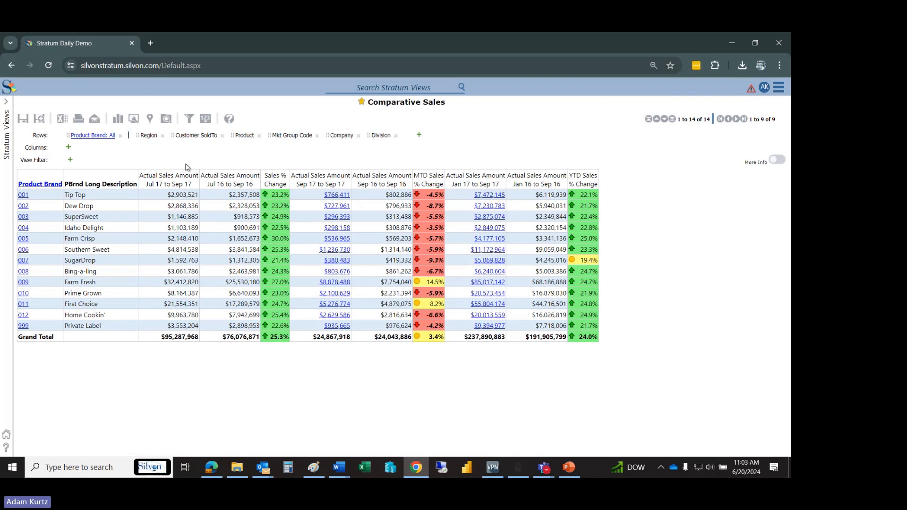
- Create a new view in the SPM Sales & Profitability group and collapse the list of Stratum views
{"action": "left_click", "coordinate": [5, 144]}
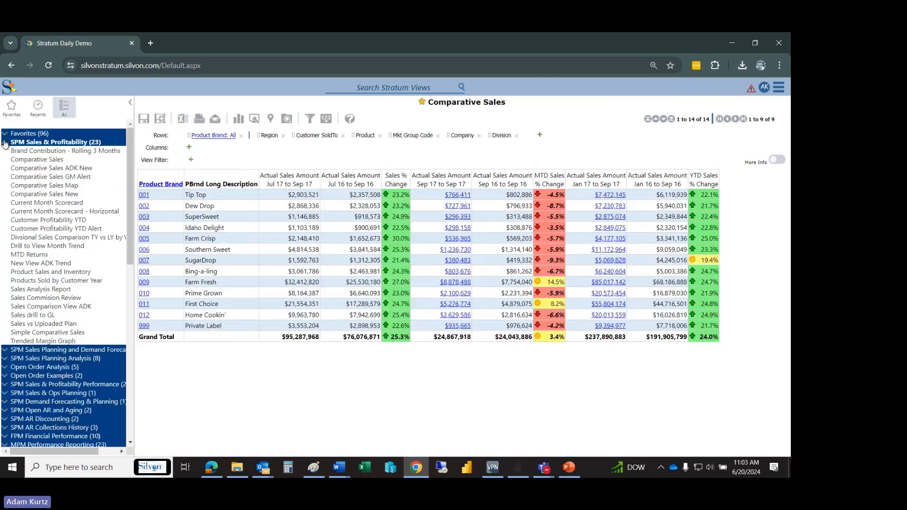
{"action": "left_click", "coordinate": [74, 144]}
{"action": "left_click", "coordinate": [75, 142]}
{"action": "right_click", "coordinate": [74, 144]}
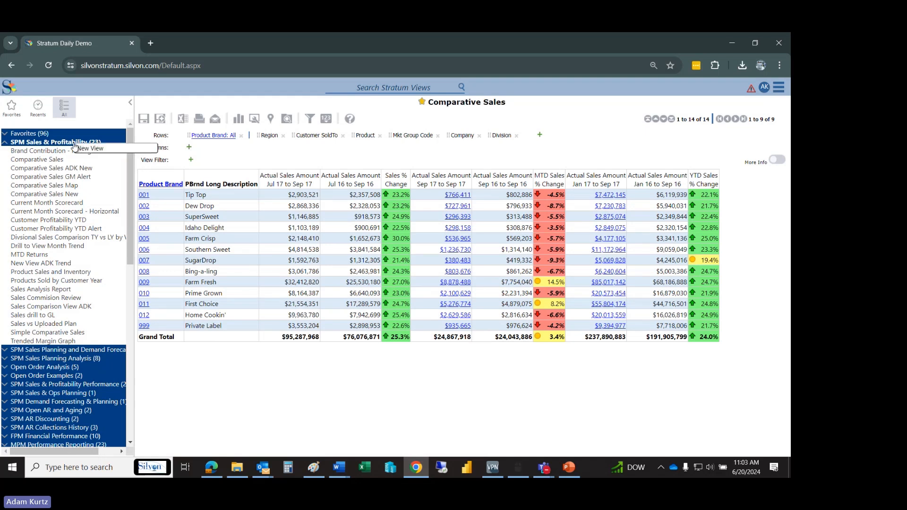
{"action": "left_click", "coordinate": [128, 148]}
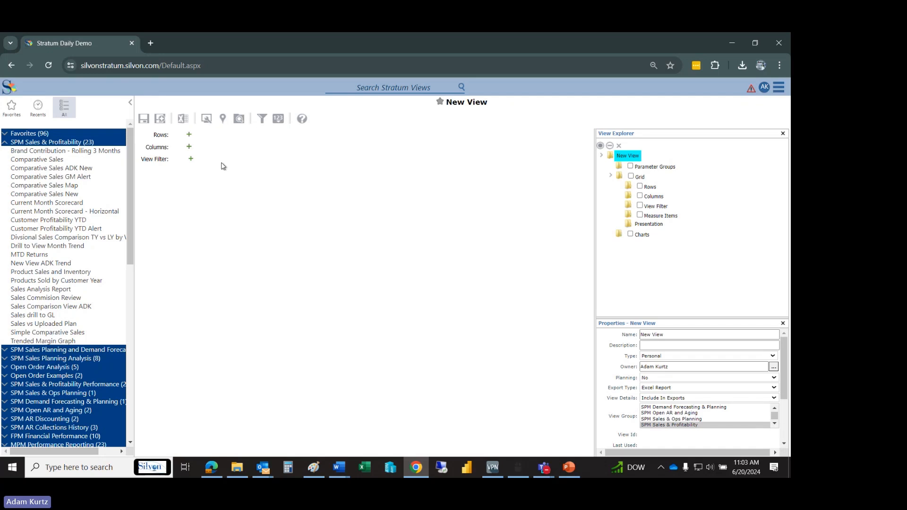
{"action": "left_click", "coordinate": [131, 102]}
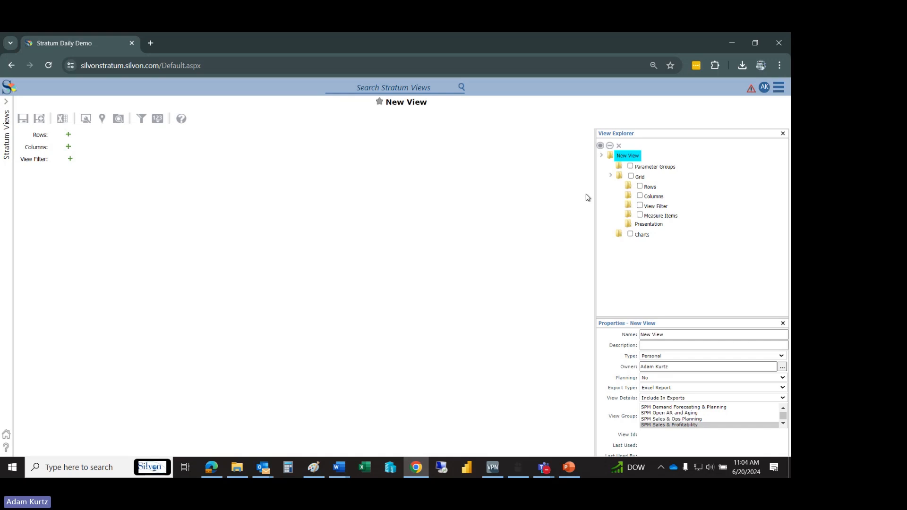
- Edit the new view's rows, search the available dimensions for "div" and add Division
{"action": "left_click", "coordinate": [655, 188]}
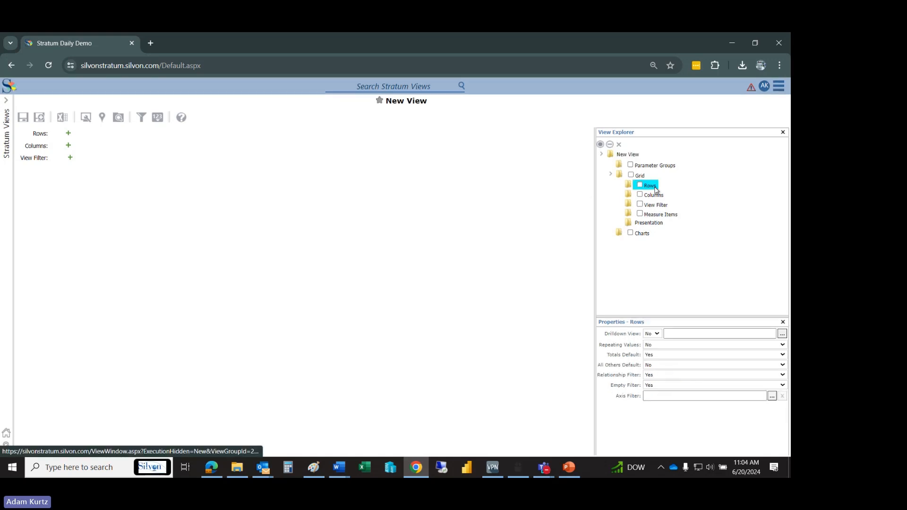
{"action": "right_click", "coordinate": [653, 190]}
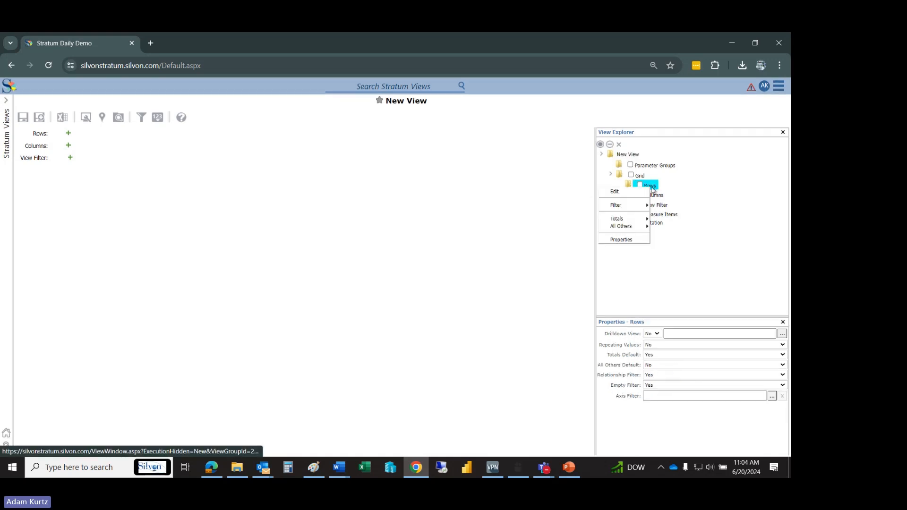
{"action": "left_click", "coordinate": [641, 194]}
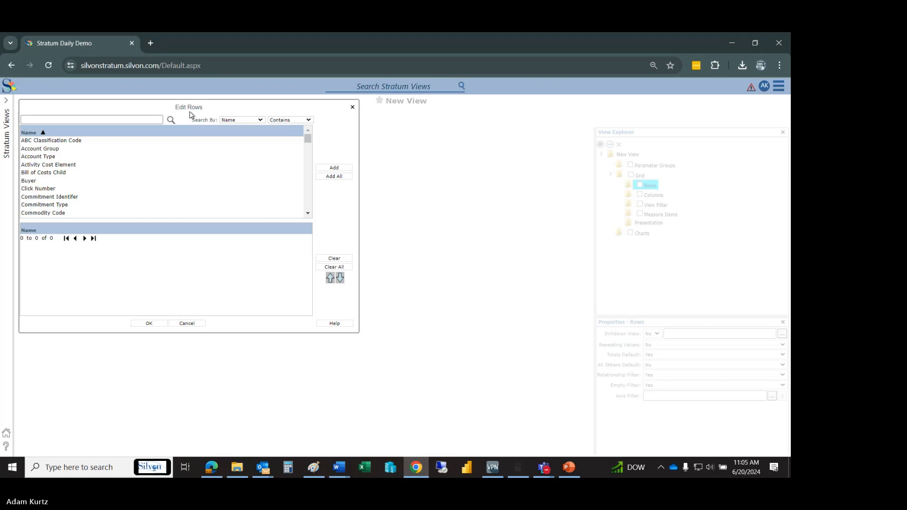
{"action": "left_click", "coordinate": [137, 122]}
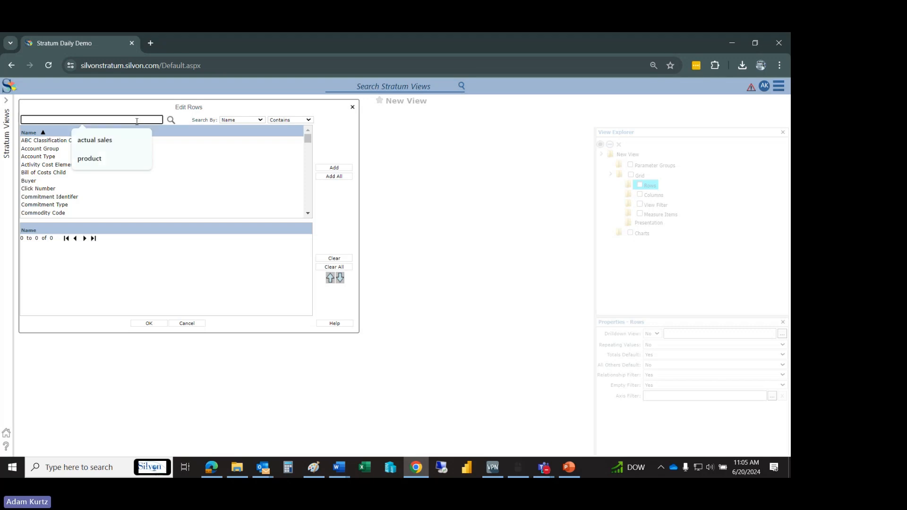
{"action": "type", "text": "div"}
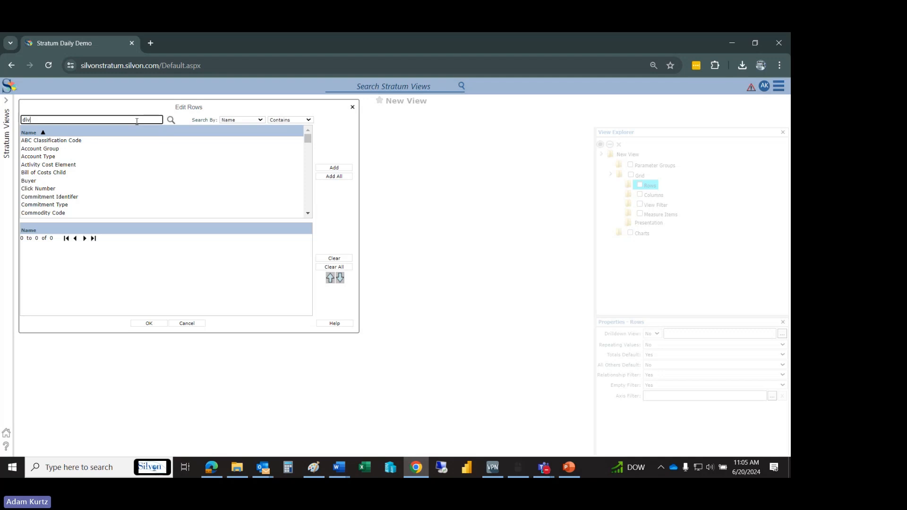
{"action": "left_click", "coordinate": [172, 121]}
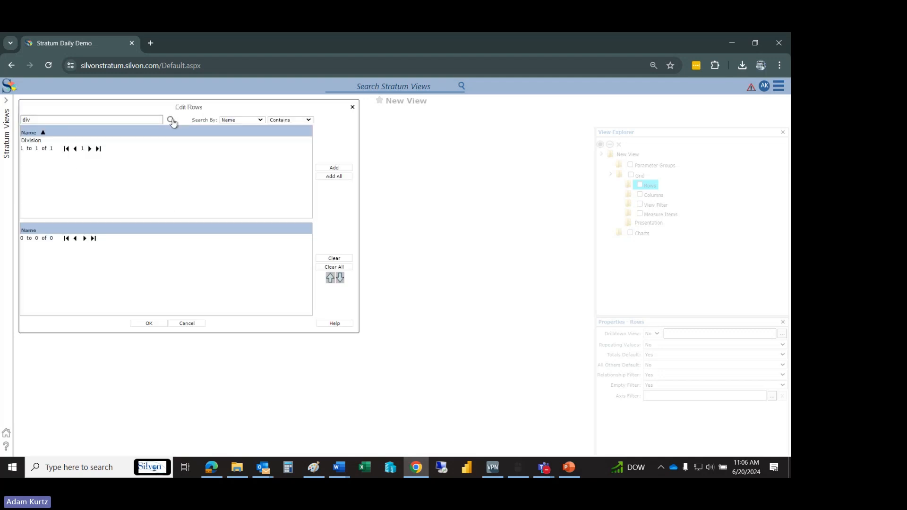
{"action": "left_click", "coordinate": [154, 122]}
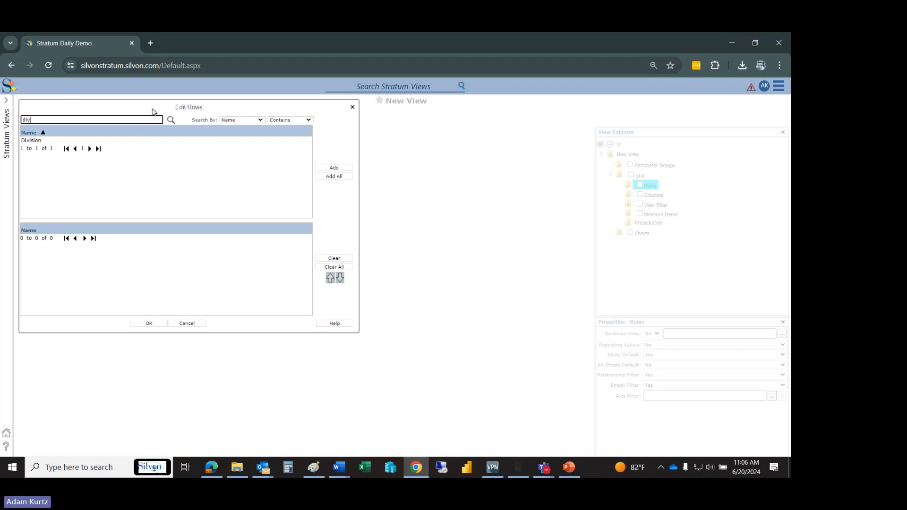
{"action": "left_click", "coordinate": [153, 109]}
{"action": "left_click", "coordinate": [60, 143]}
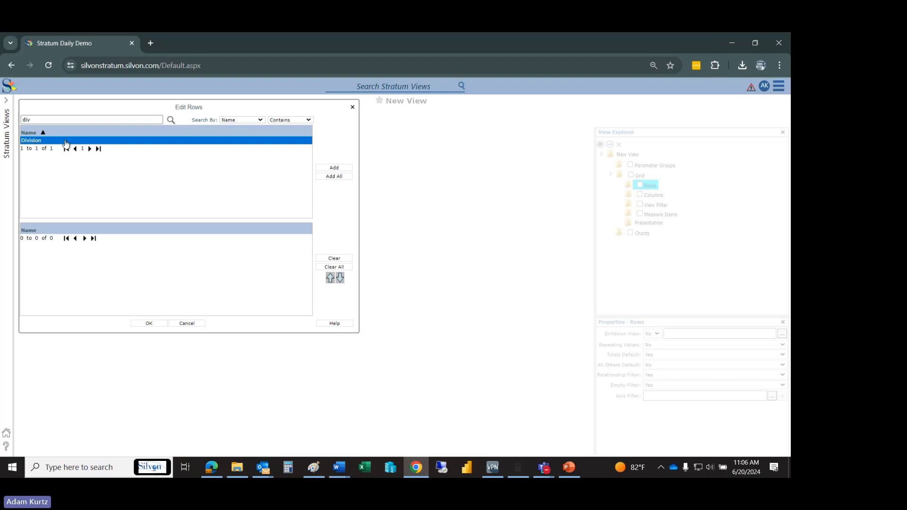
{"action": "double_click", "coordinate": [66, 142]}
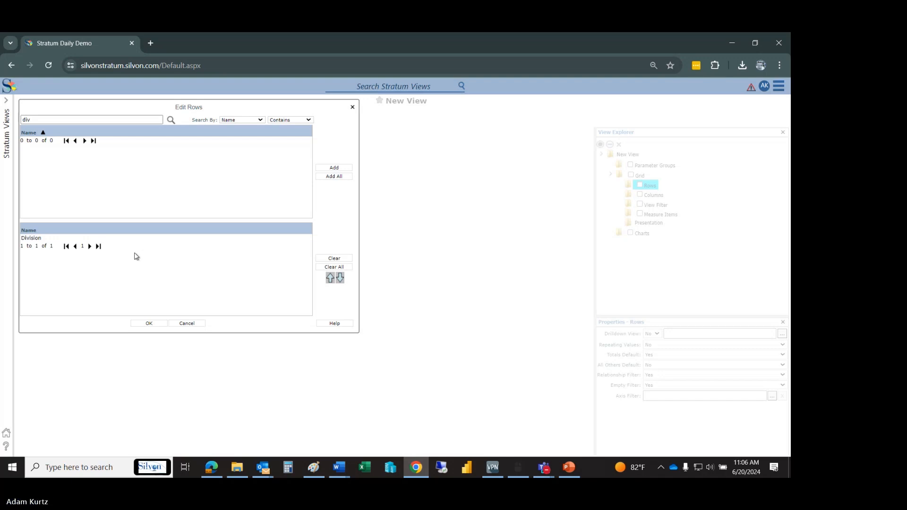
- Search the row dimensions for "region" and add Region to the selected rows
{"action": "left_click_drag", "start_coordinate": [37, 122], "coordinate": [22, 122]}
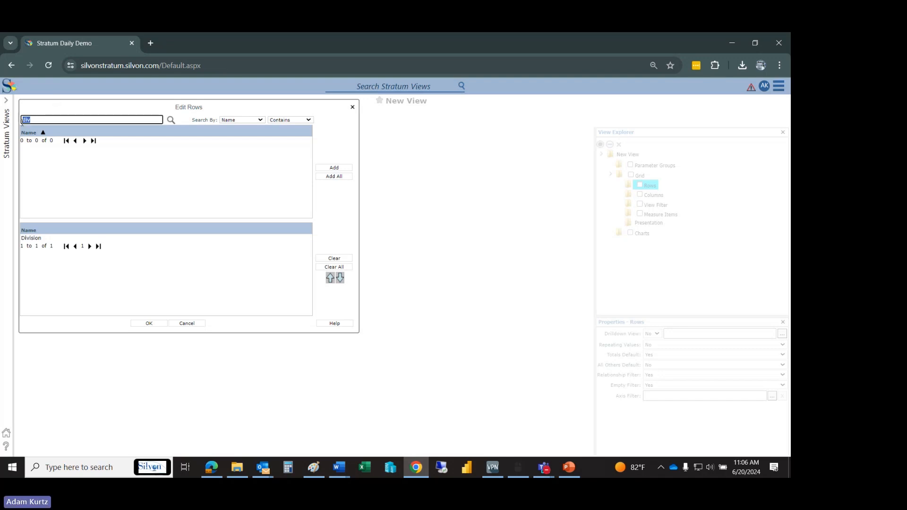
{"action": "key", "text": "BackSpace"}
{"action": "type", "text": "region"}
{"action": "key", "text": "Return"}
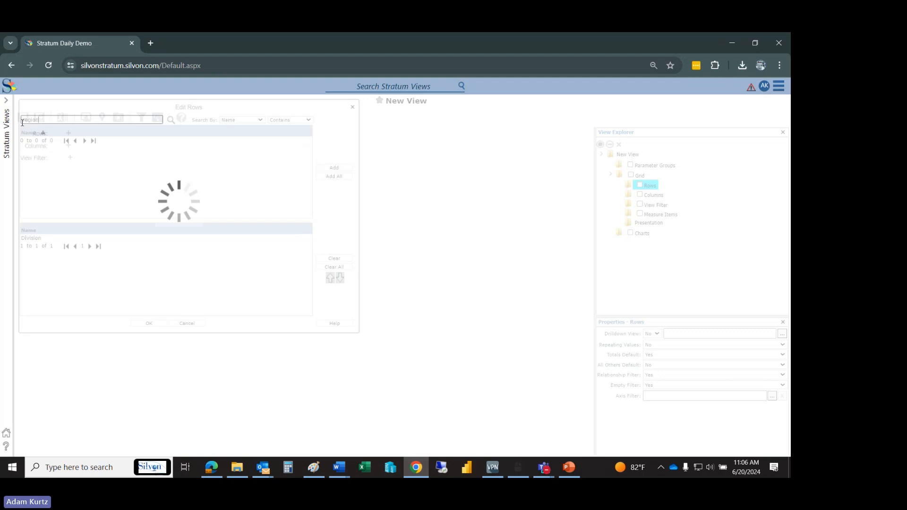
{"action": "double_click", "coordinate": [42, 141]}
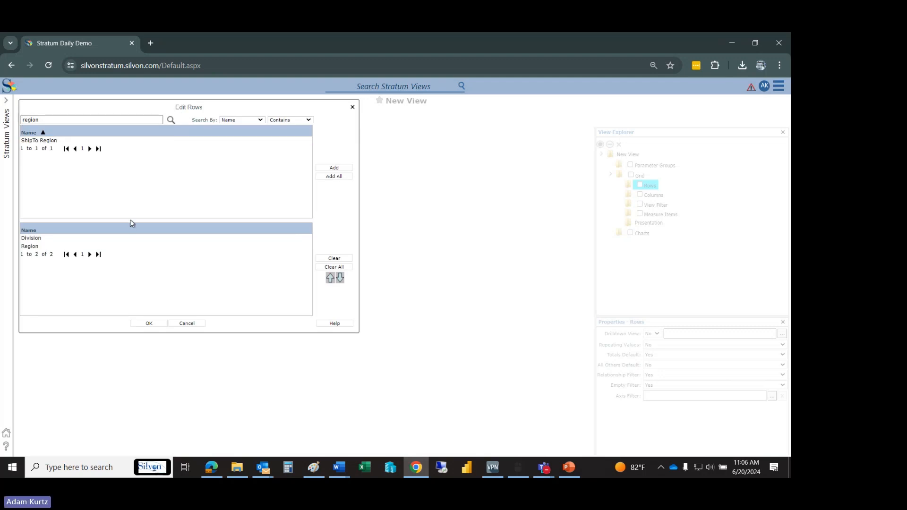
- Search the row dimensions for "customer" and add Customer SoldTo to the selected rows
{"action": "double_click", "coordinate": [29, 119]}
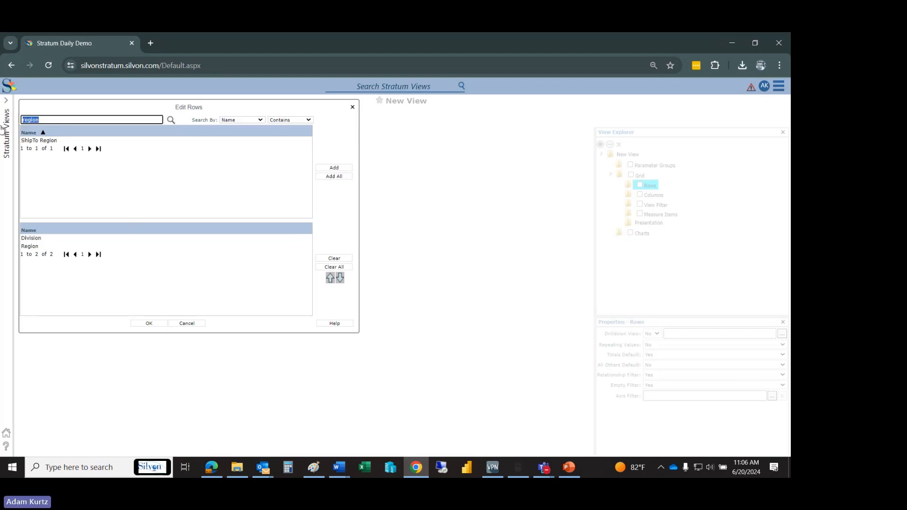
{"action": "type", "text": "customer"}
{"action": "key", "text": "Return"}
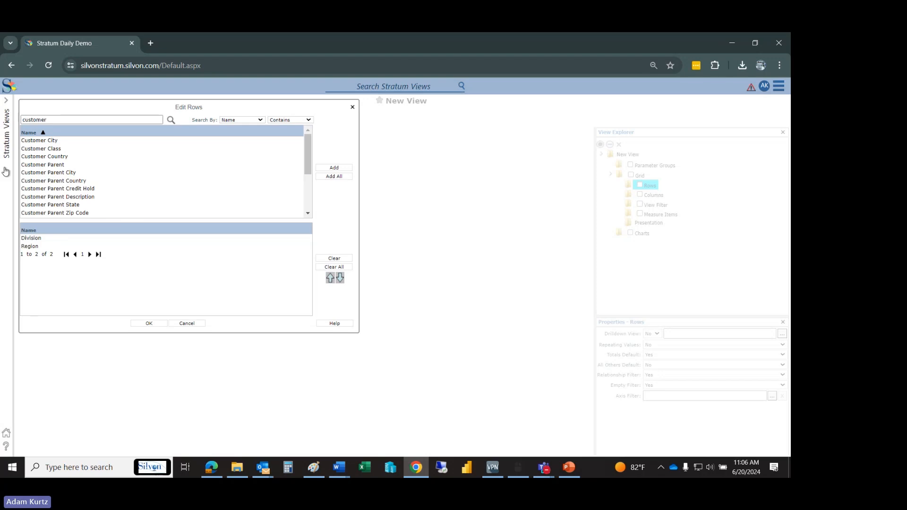
{"action": "left_click", "coordinate": [308, 189]}
{"action": "double_click", "coordinate": [64, 182]}
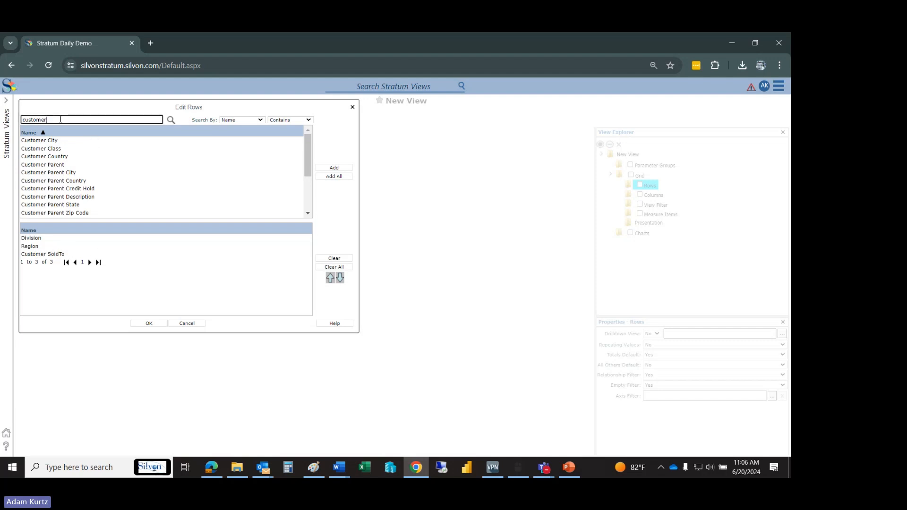
- Search the row dimensions for "product" and add Product Family and Product to the selected rows
{"action": "left_click_drag", "start_coordinate": [60, 120], "coordinate": [5, 128]}
{"action": "type", "text": "pro"}
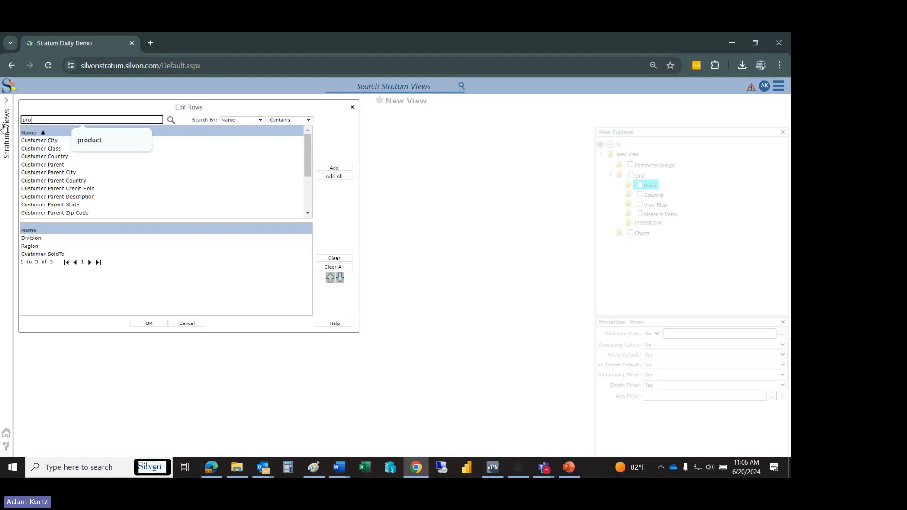
{"action": "type", "text": "duct"}
{"action": "key", "text": "Return"}
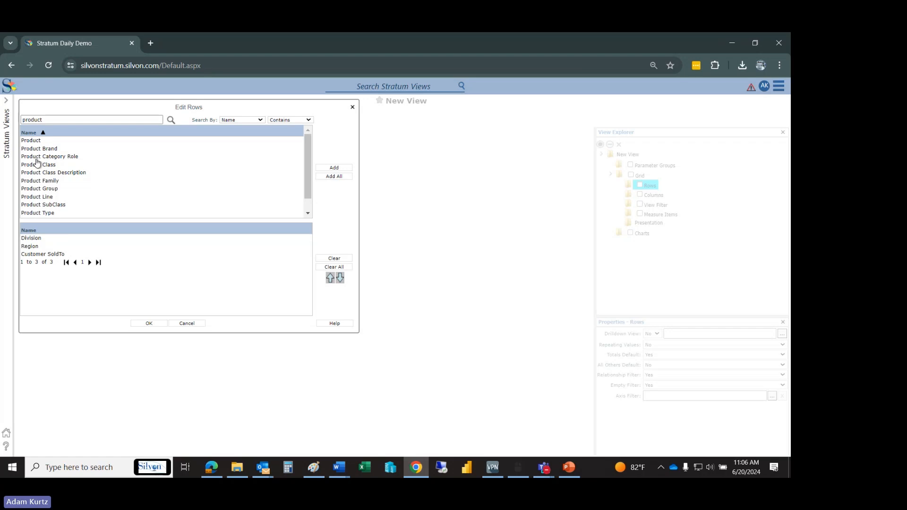
{"action": "double_click", "coordinate": [51, 183]}
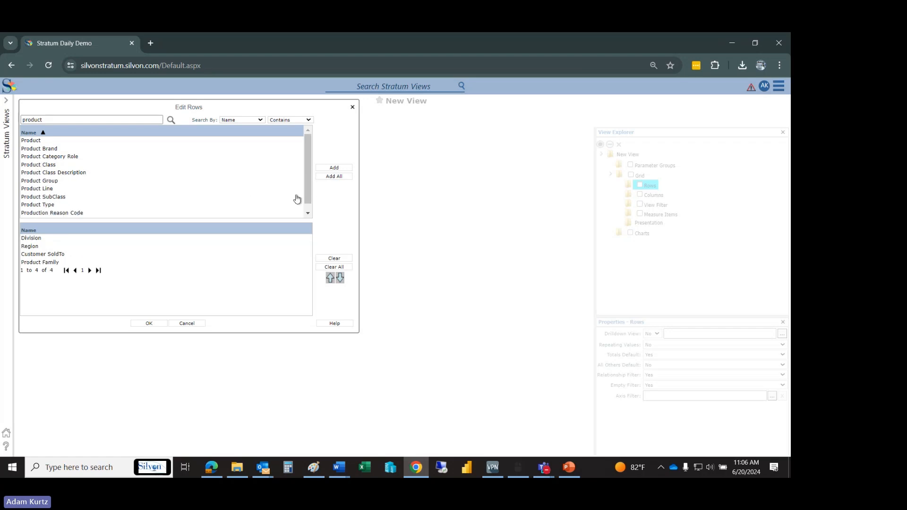
{"action": "scroll", "coordinate": [309, 203], "scroll_direction": "down", "scroll_amount": 1}
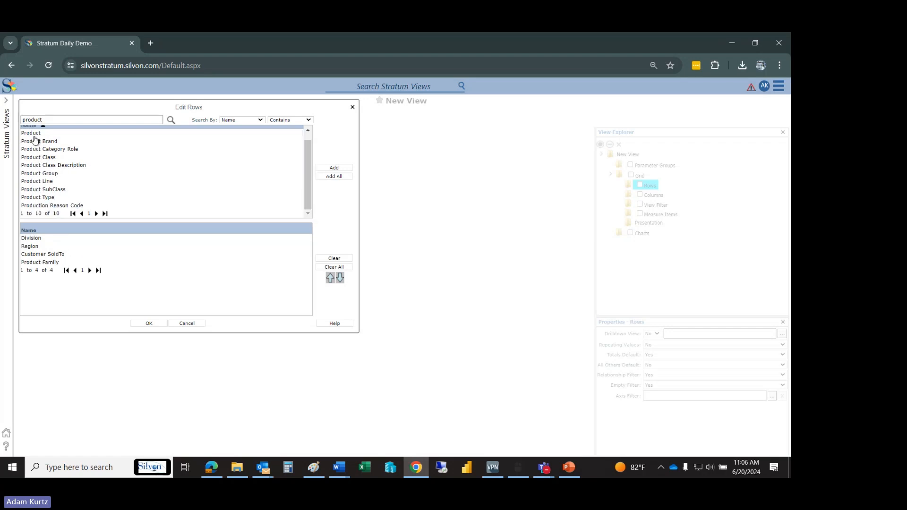
{"action": "double_click", "coordinate": [34, 135]}
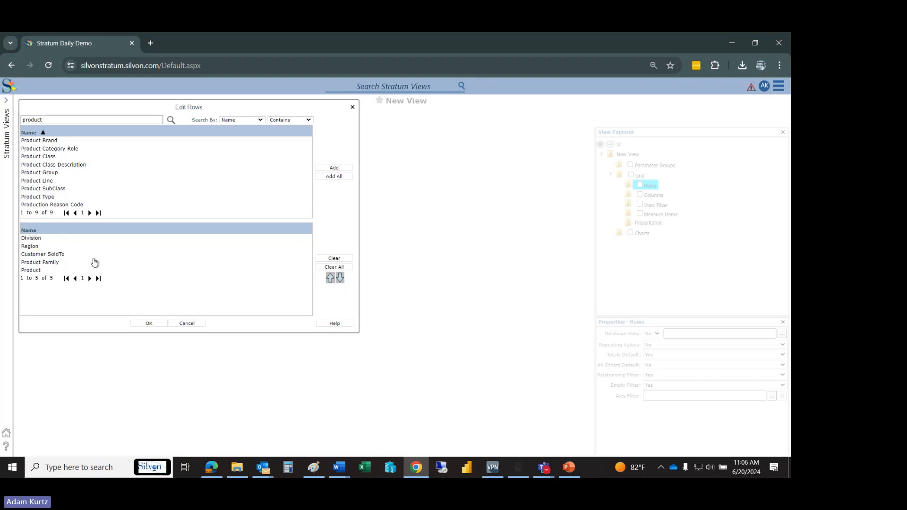
- Move Customer SoldTo above Region and back below it in the row order, and accept the row selection
{"action": "left_click", "coordinate": [63, 255]}
{"action": "left_click", "coordinate": [330, 280]}
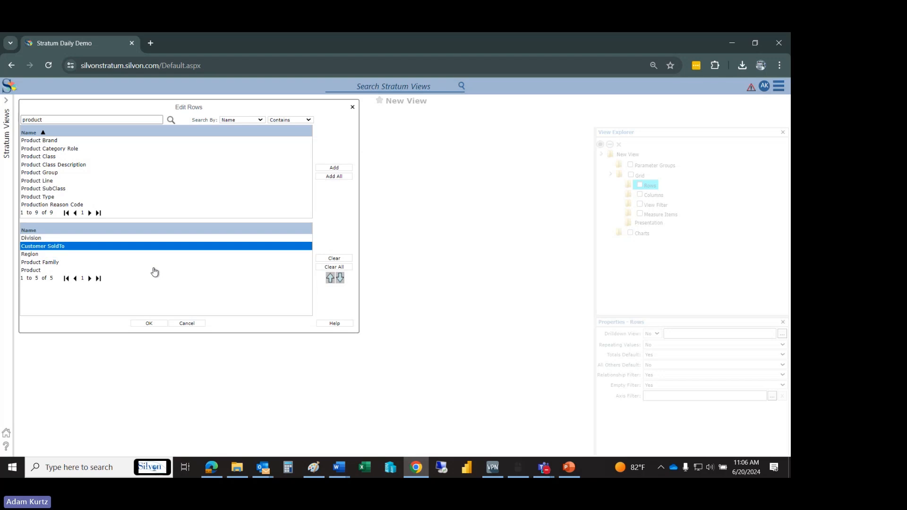
{"action": "left_click", "coordinate": [340, 279]}
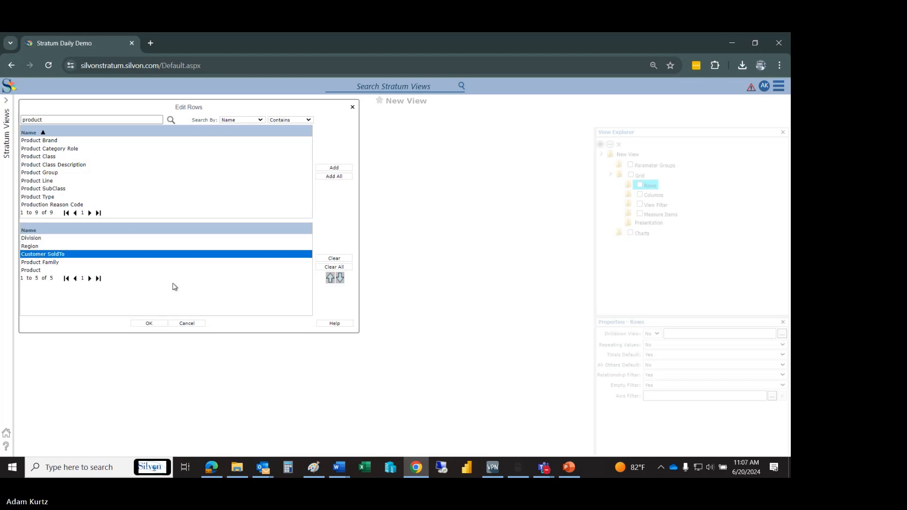
{"action": "left_click", "coordinate": [142, 324]}
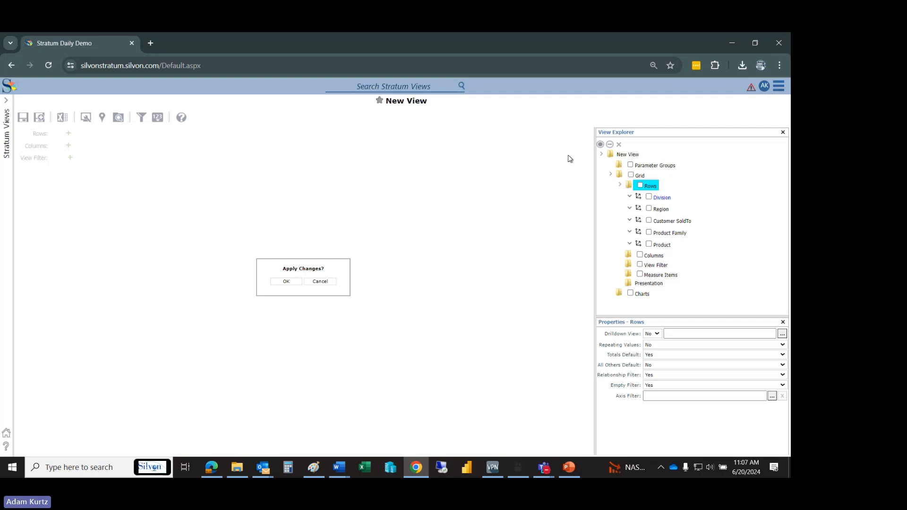
- Start adding a regular measure item, search the measures for "sales", and select Actual Sales Amount
{"action": "left_click", "coordinate": [666, 275]}
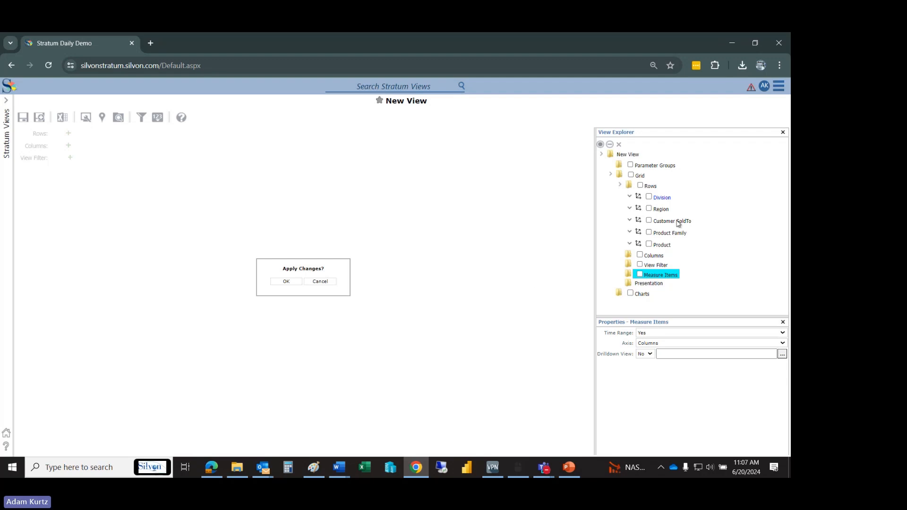
{"action": "right_click", "coordinate": [653, 277]}
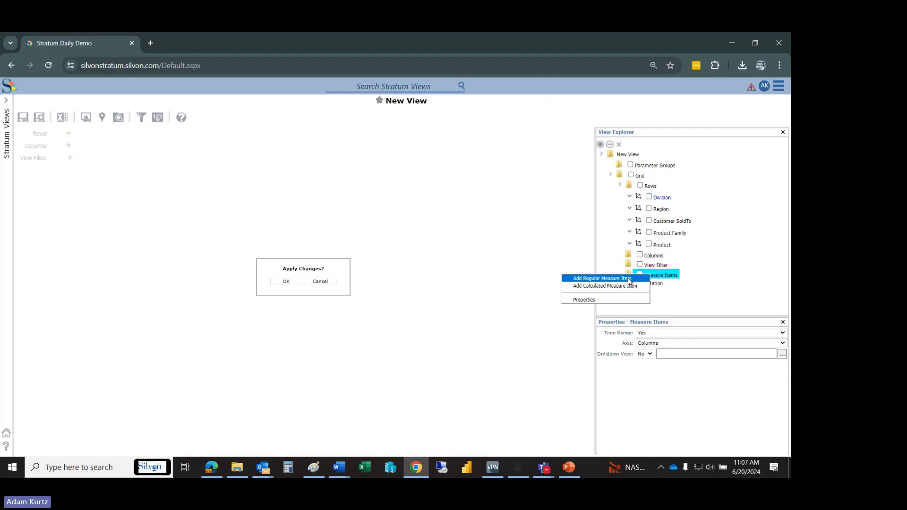
{"action": "left_click", "coordinate": [629, 279]}
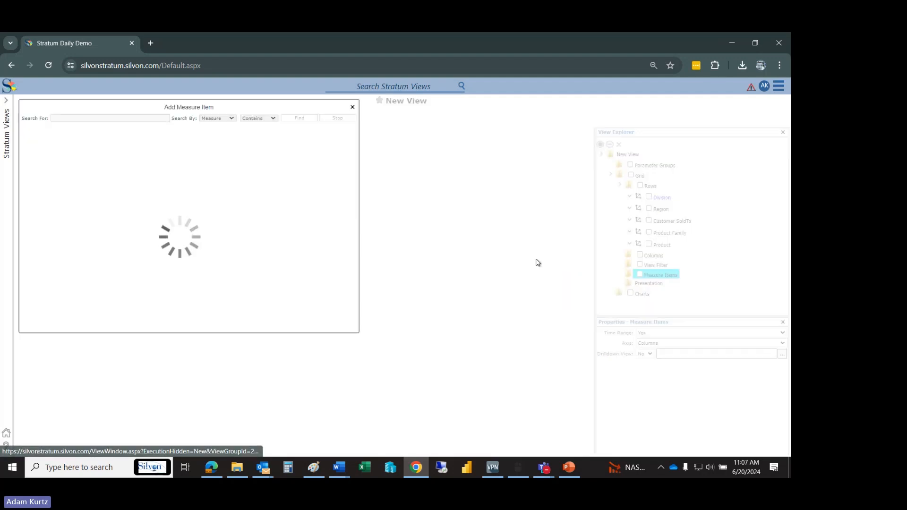
{"action": "left_click", "coordinate": [146, 119]}
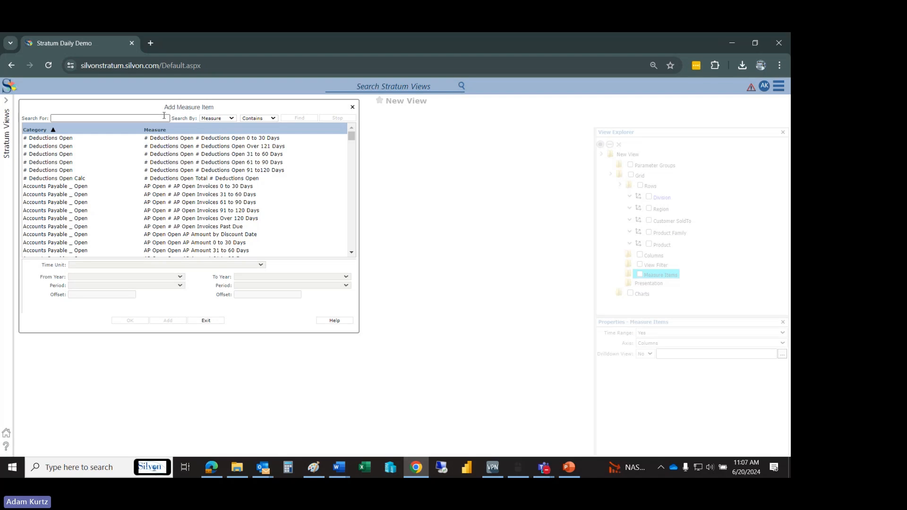
{"action": "type", "text": "sales"}
{"action": "key", "text": "Return"}
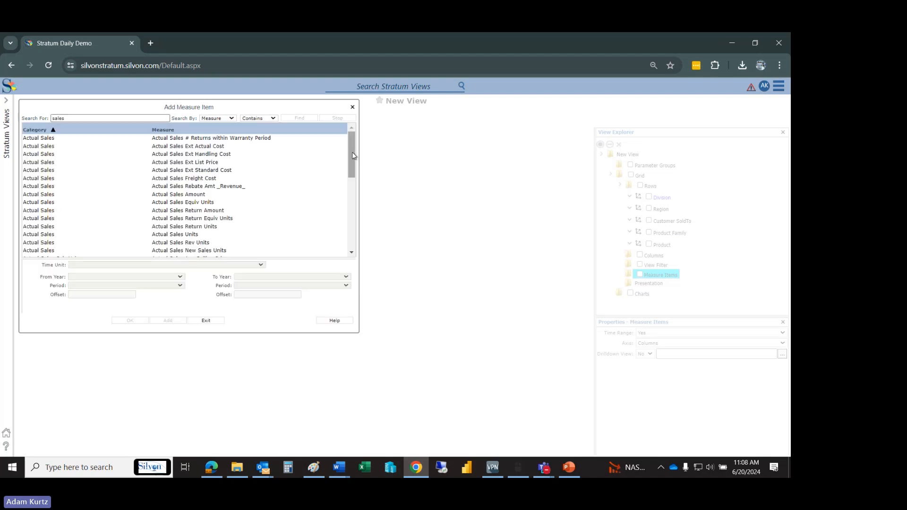
{"action": "left_click_drag", "start_coordinate": [352, 154], "coordinate": [352, 165]}
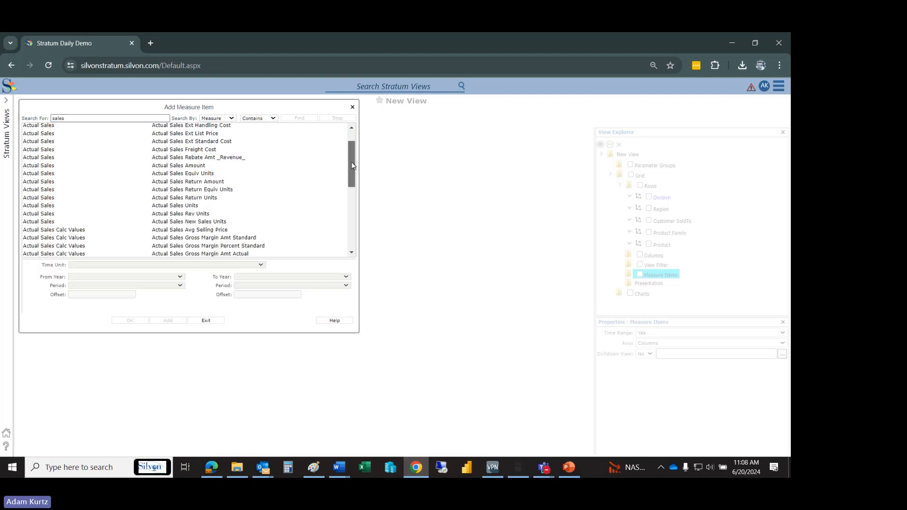
{"action": "left_click", "coordinate": [201, 167]}
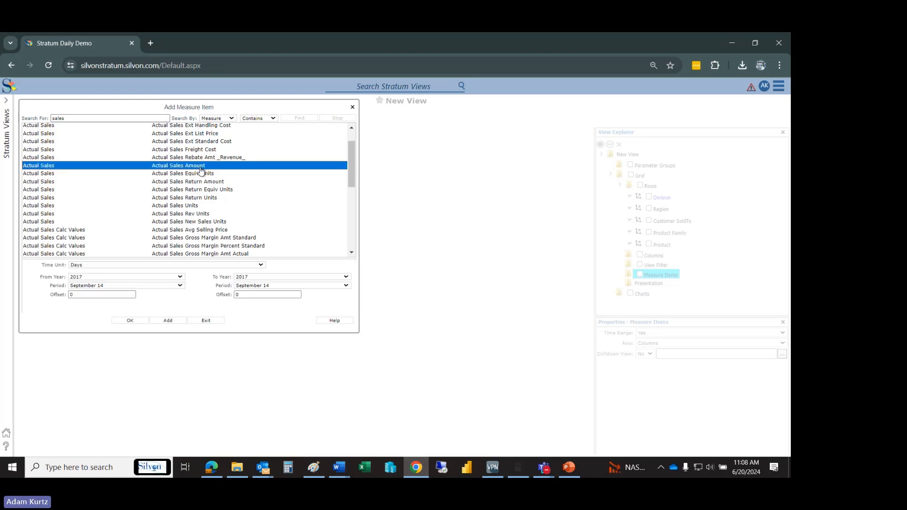
- Keep the time unit at Days and start the measure's date range at January 1 of the Current Year
{"action": "left_click", "coordinate": [92, 265]}
{"action": "left_click", "coordinate": [93, 270]}
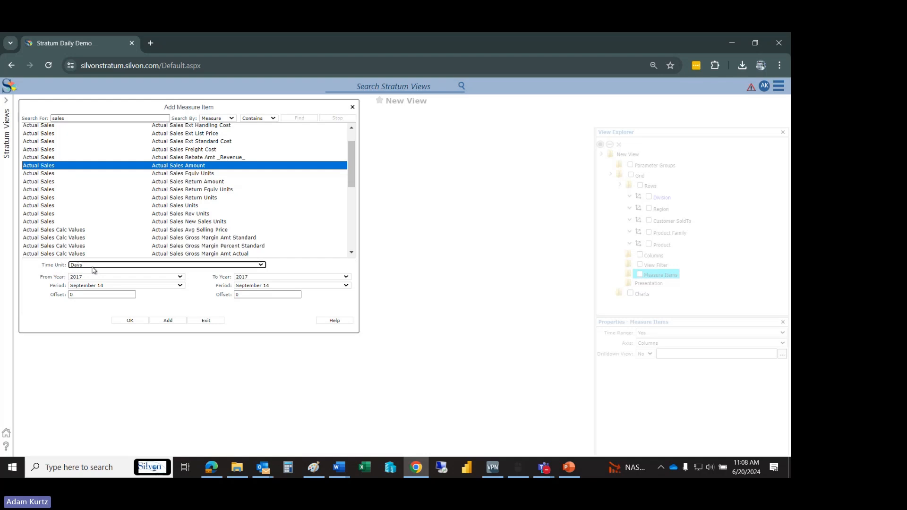
{"action": "left_click", "coordinate": [94, 266]}
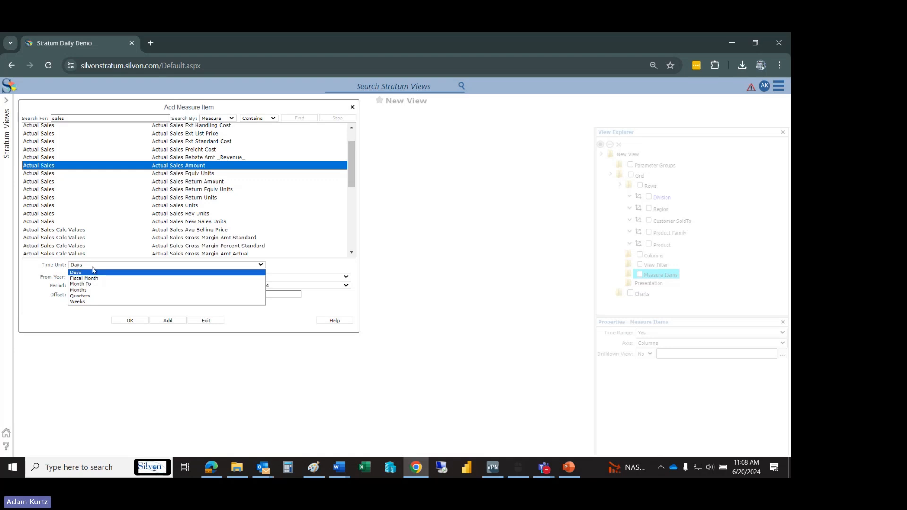
{"action": "left_click", "coordinate": [94, 270]}
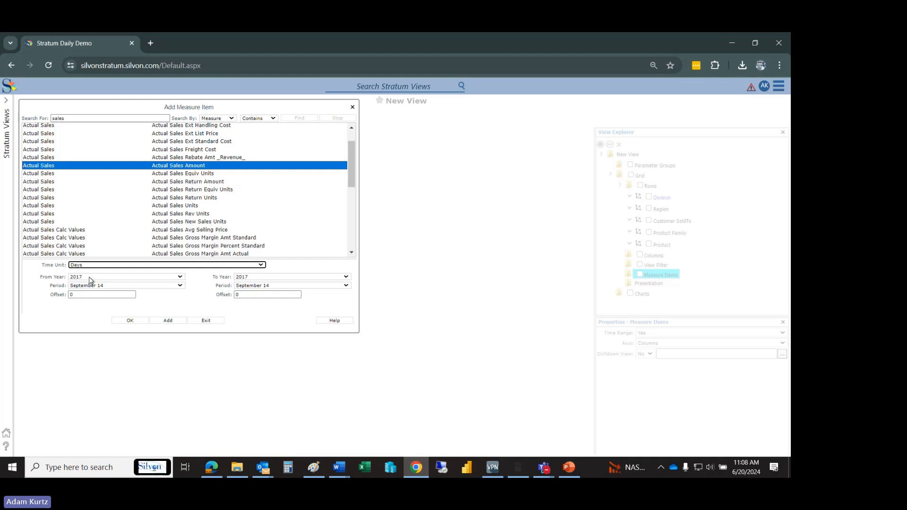
{"action": "left_click", "coordinate": [91, 277]}
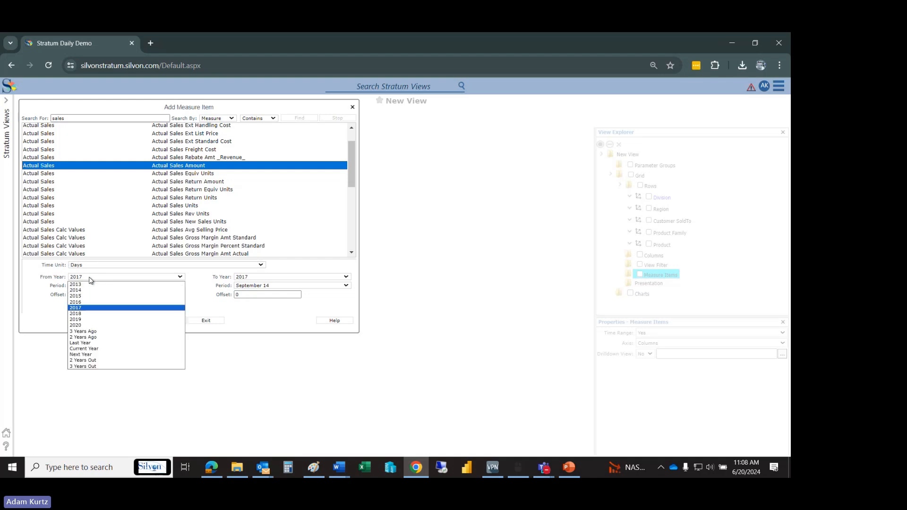
{"action": "left_click", "coordinate": [99, 349]}
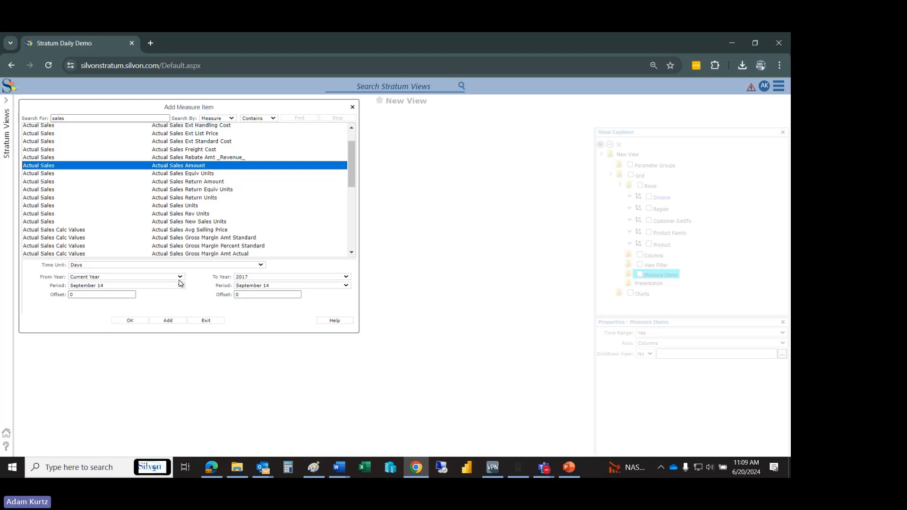
{"action": "left_click", "coordinate": [181, 279]}
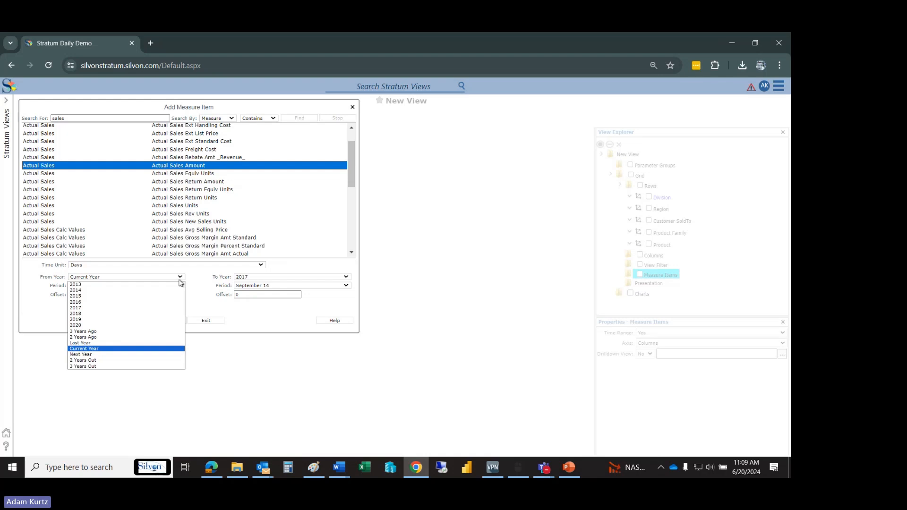
{"action": "left_click", "coordinate": [101, 350]}
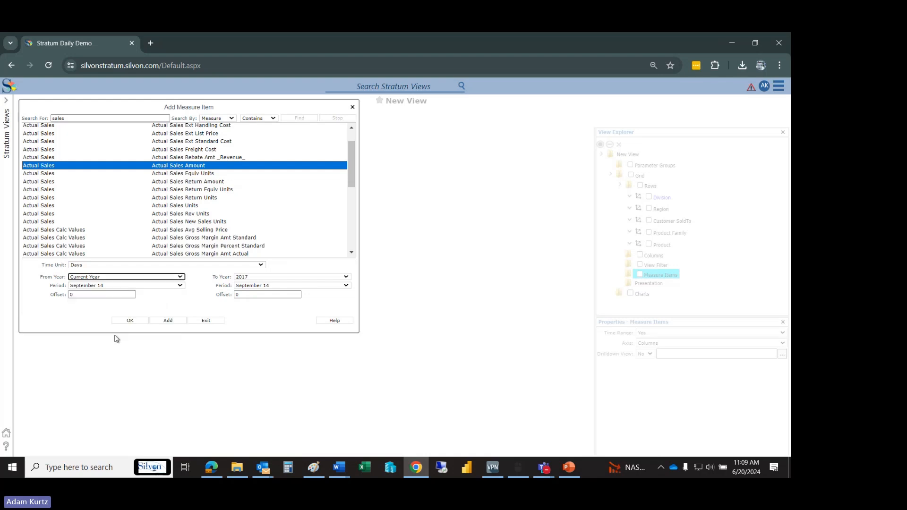
{"action": "left_click", "coordinate": [169, 283]}
{"action": "left_click", "coordinate": [161, 287]}
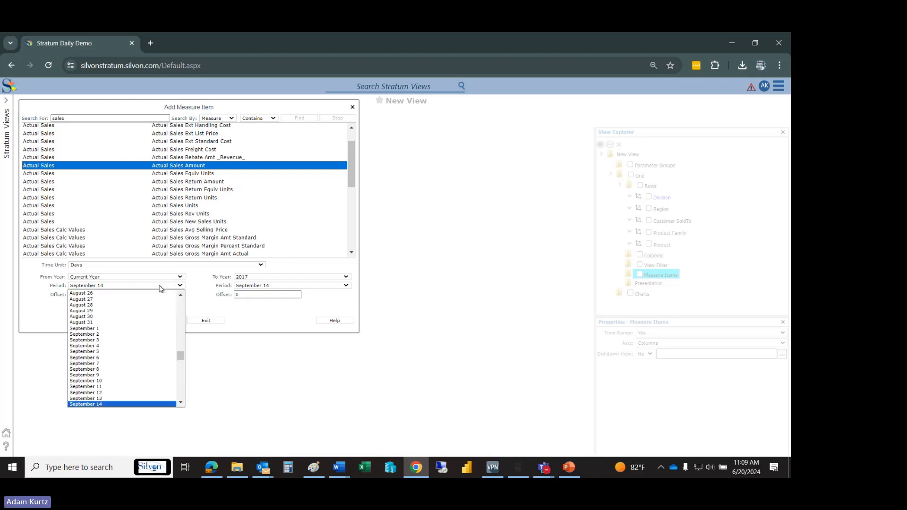
{"action": "left_click_drag", "start_coordinate": [182, 355], "coordinate": [181, 295]}
{"action": "left_click", "coordinate": [148, 294]}
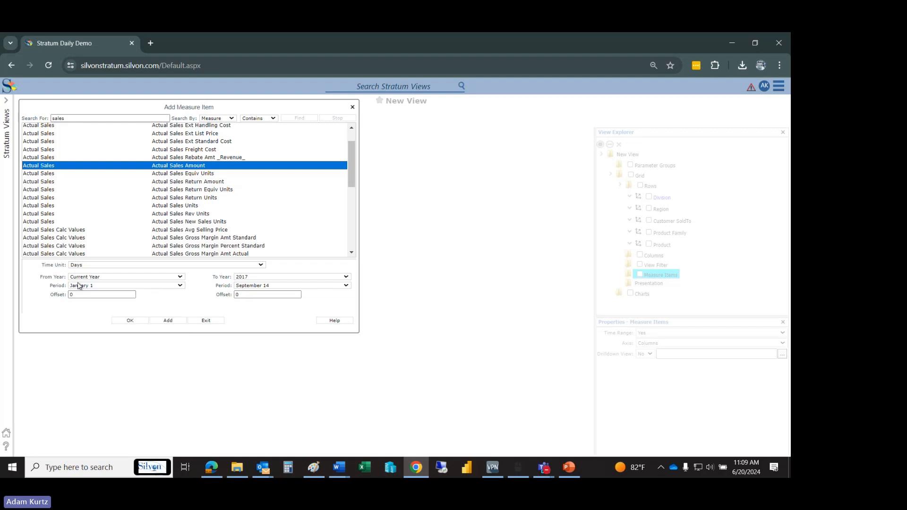
- End the date range at Today of the Current Year and add the Actual Sales Amount measure item
{"action": "left_click", "coordinate": [243, 278]}
{"action": "left_click", "coordinate": [250, 307]}
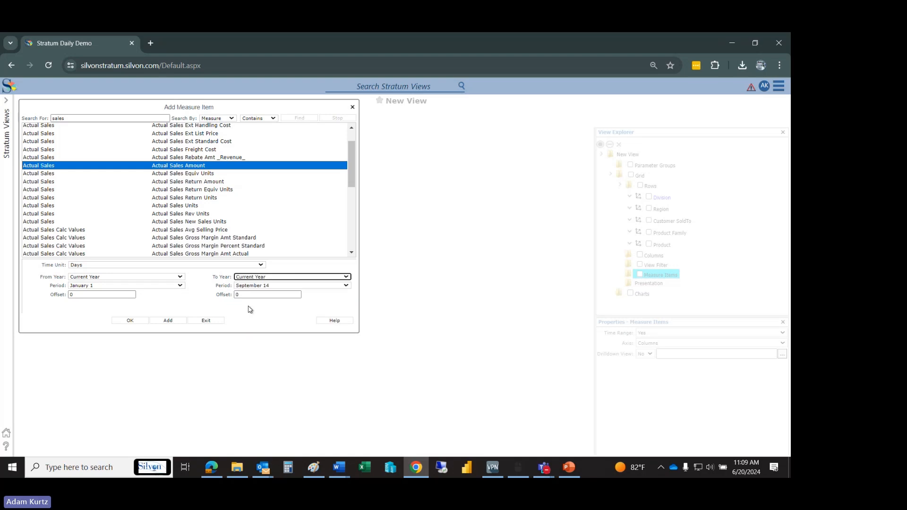
{"action": "left_click", "coordinate": [255, 286]}
{"action": "key", "text": "t"}
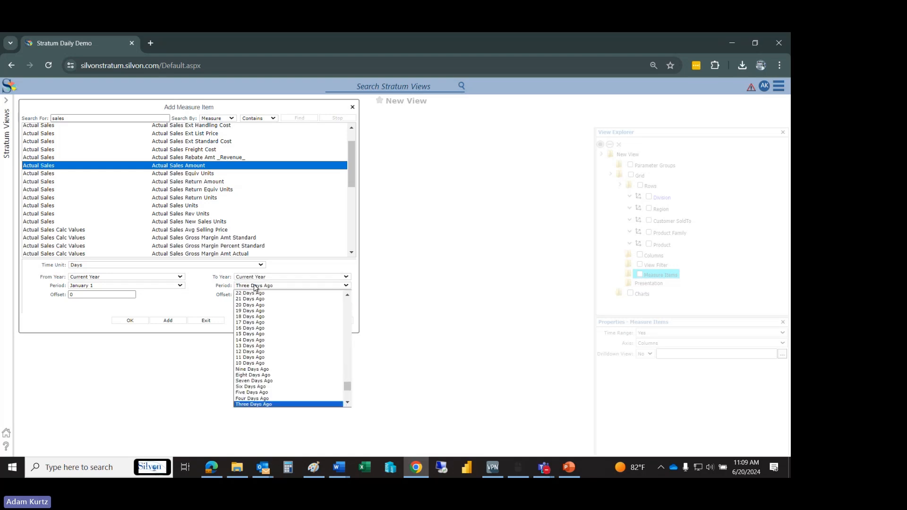
{"action": "scroll", "coordinate": [293, 392], "scroll_direction": "down", "scroll_amount": 3}
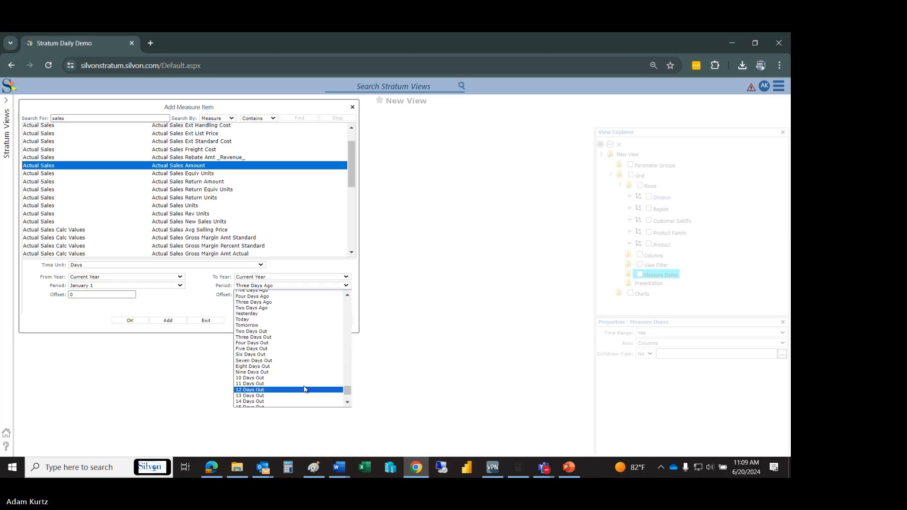
{"action": "left_click", "coordinate": [241, 319]}
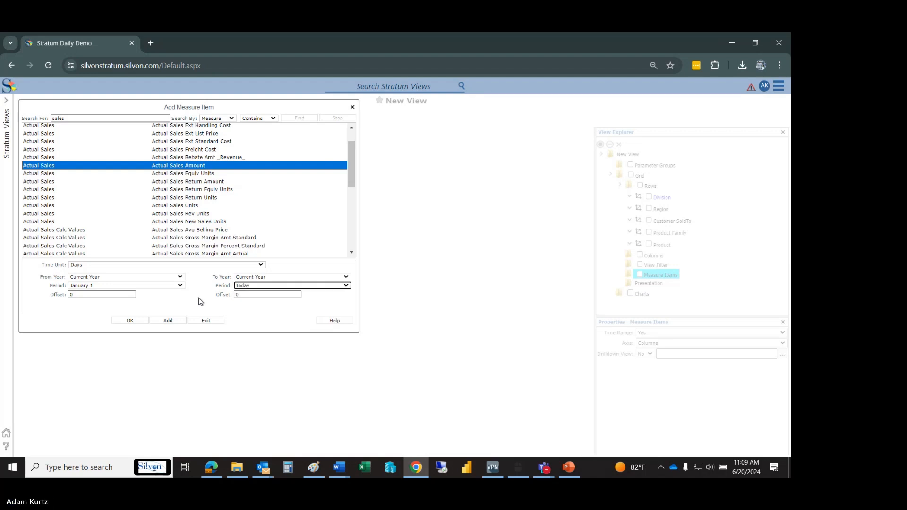
{"action": "left_click", "coordinate": [166, 323]}
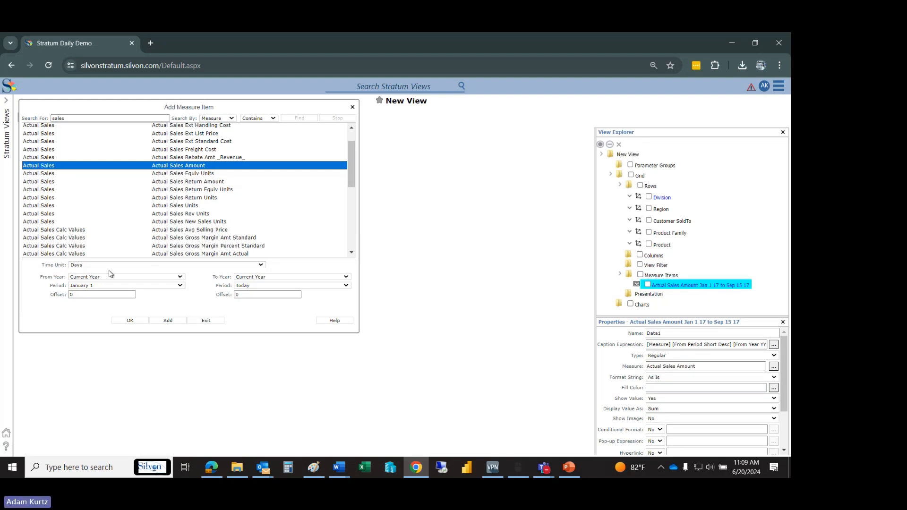
- Add a second Actual Sales Amount item with both the from and to years set to Last Year, and apply the view changes
{"action": "left_click", "coordinate": [96, 277]}
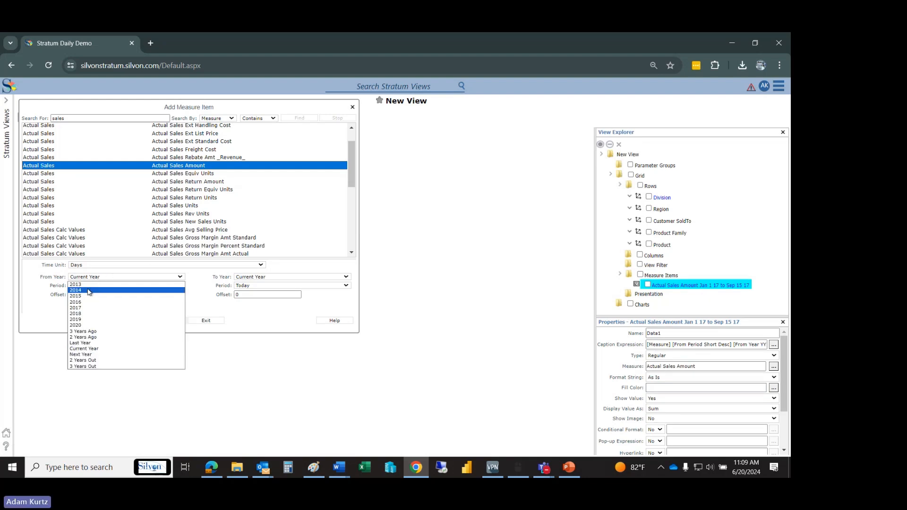
{"action": "left_click", "coordinate": [83, 343]}
{"action": "left_click", "coordinate": [249, 277]}
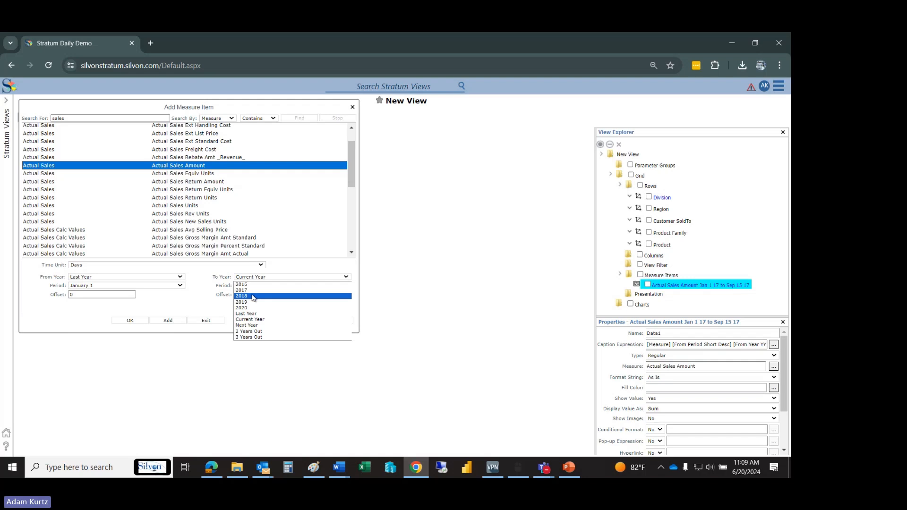
{"action": "left_click", "coordinate": [247, 311]}
{"action": "left_click", "coordinate": [168, 321]}
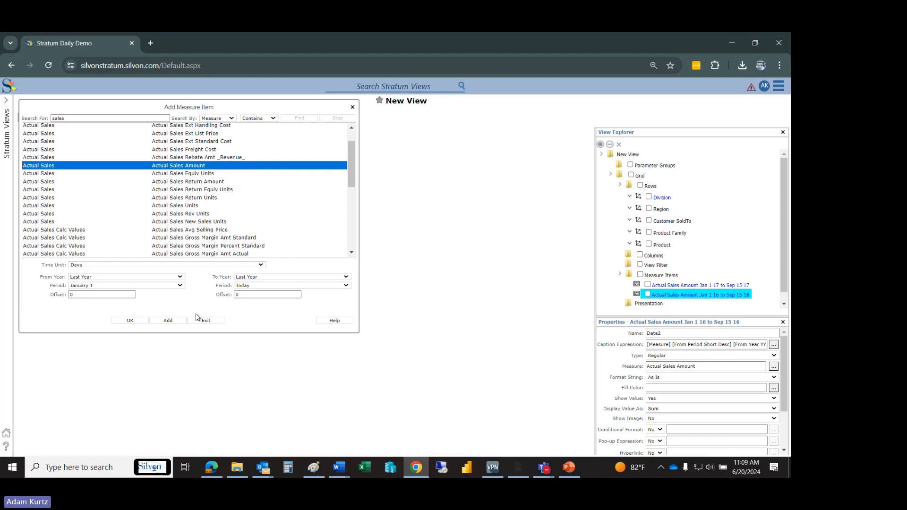
{"action": "left_click", "coordinate": [202, 322]}
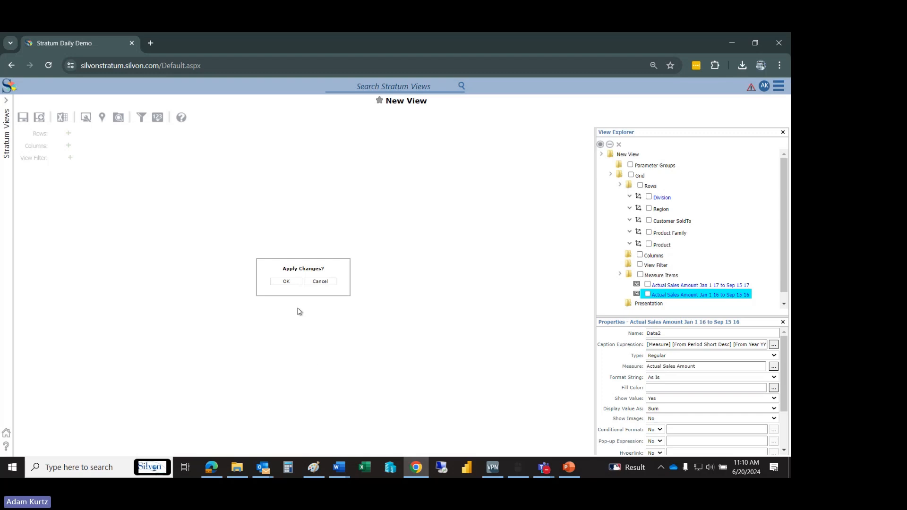
{"action": "left_click", "coordinate": [285, 281]}
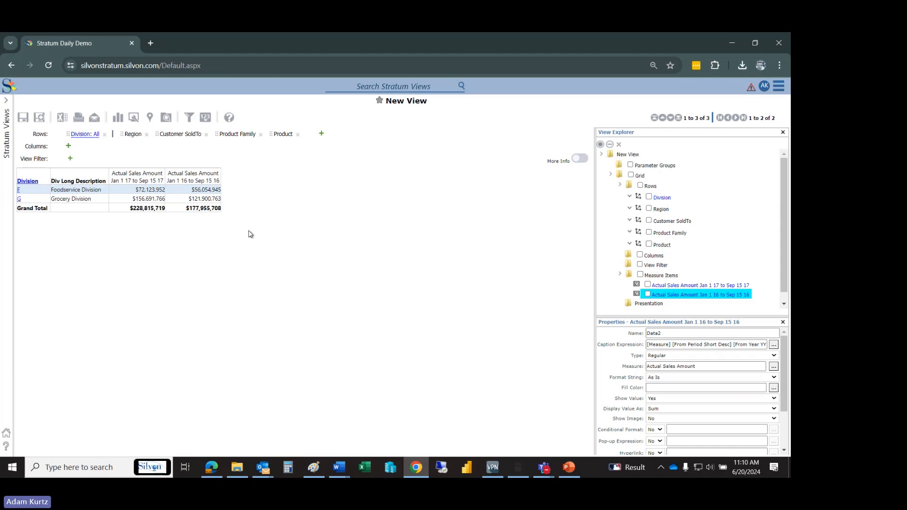
- Start a new calculated measure item from the prior-year sales column and move its dialog clear of the grid
{"action": "right_click", "coordinate": [211, 182]}
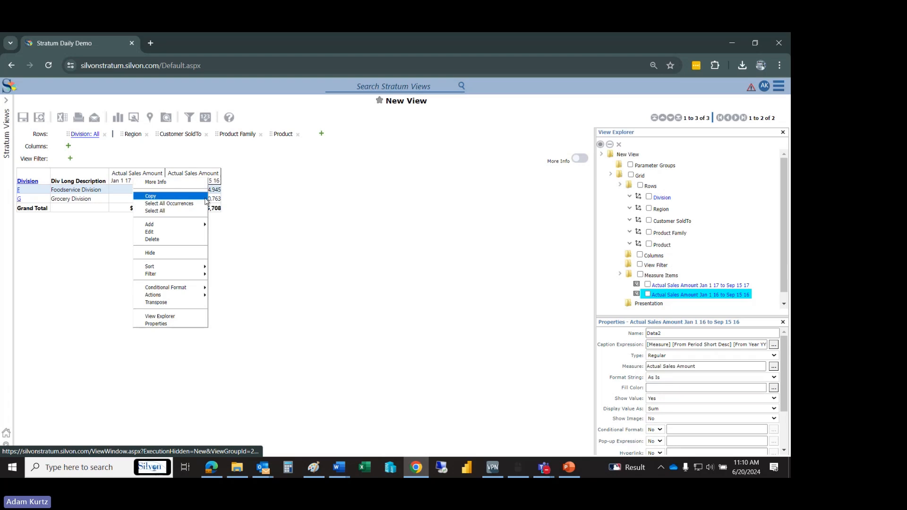
{"action": "mouse_move", "coordinate": [199, 224]}
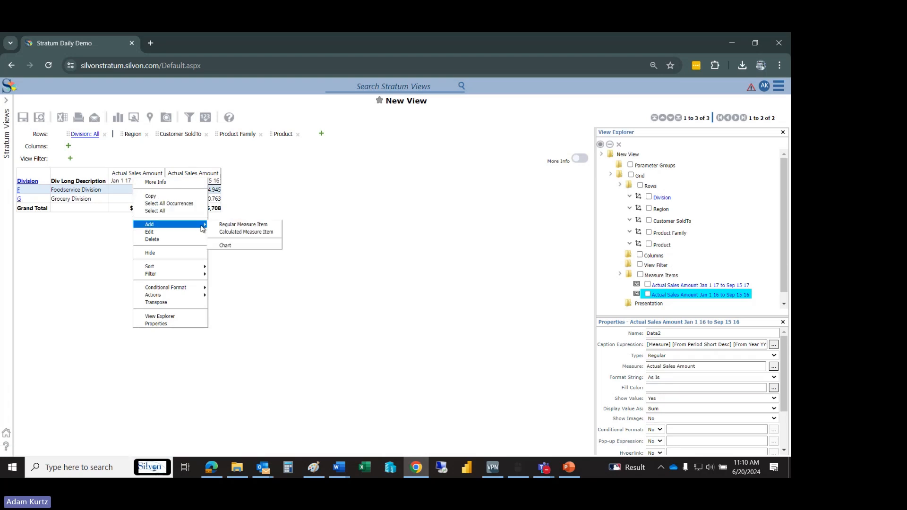
{"action": "left_click", "coordinate": [279, 233]}
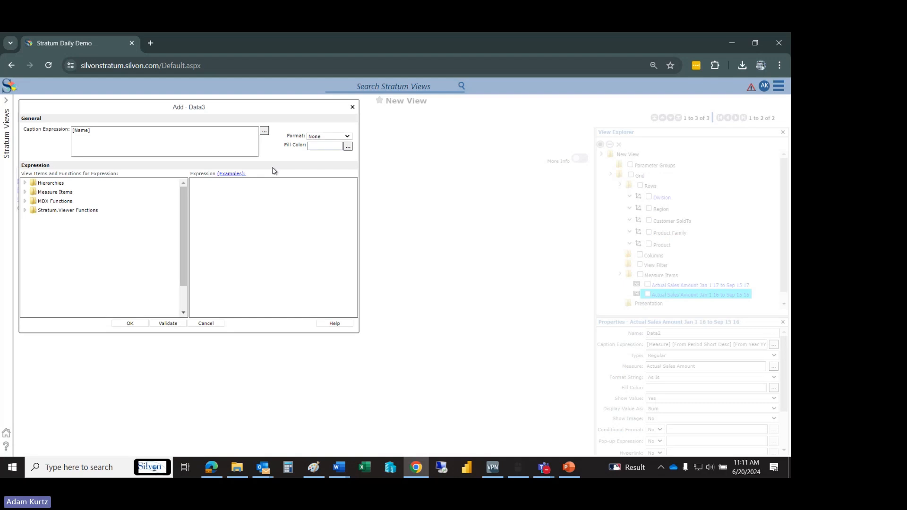
{"action": "left_click_drag", "start_coordinate": [283, 113], "coordinate": [538, 174]}
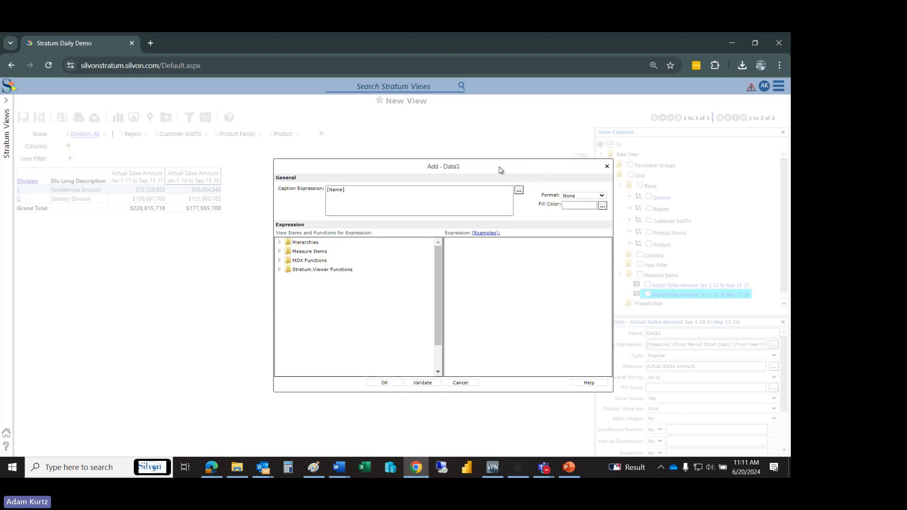
{"action": "left_click_drag", "start_coordinate": [501, 170], "coordinate": [493, 167]}
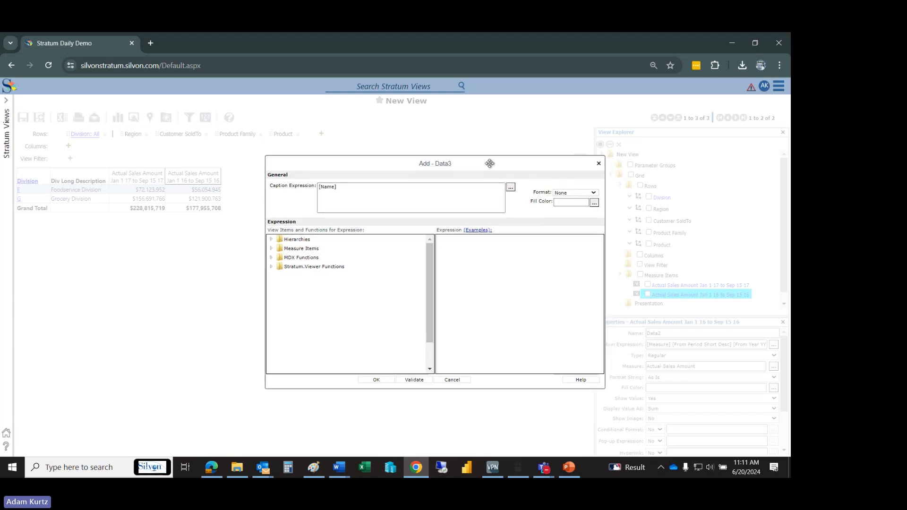
- Insert the Percent Of Change function from the Stratum.Viewer functions into the calculated item's expression
{"action": "left_click", "coordinate": [271, 249]}
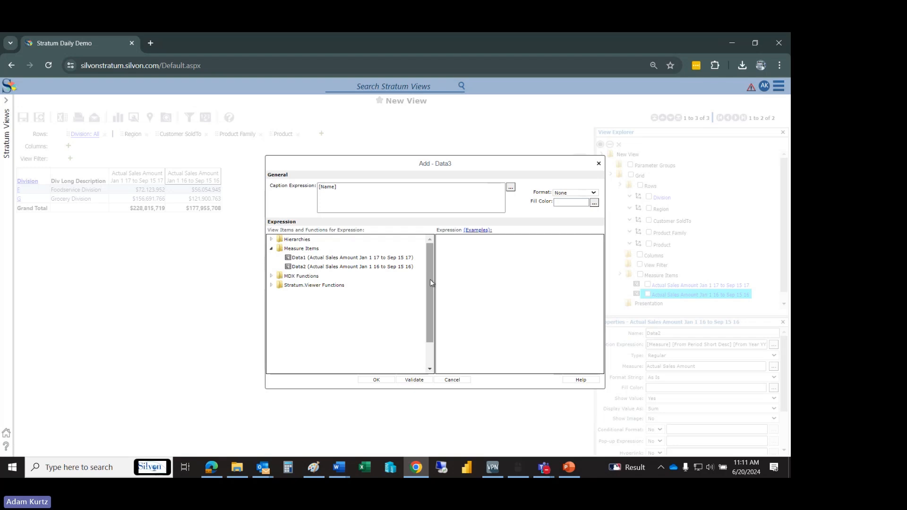
{"action": "left_click", "coordinate": [271, 286]}
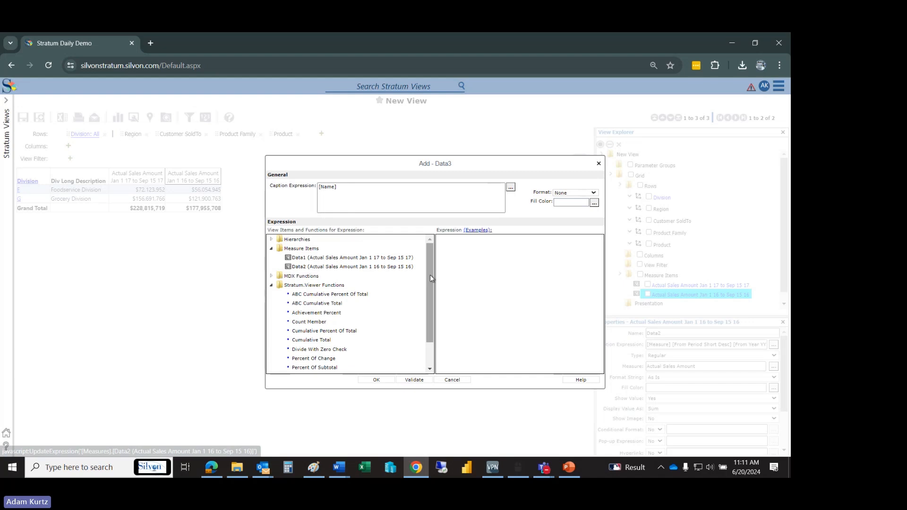
{"action": "left_click_drag", "start_coordinate": [431, 276], "coordinate": [425, 294]}
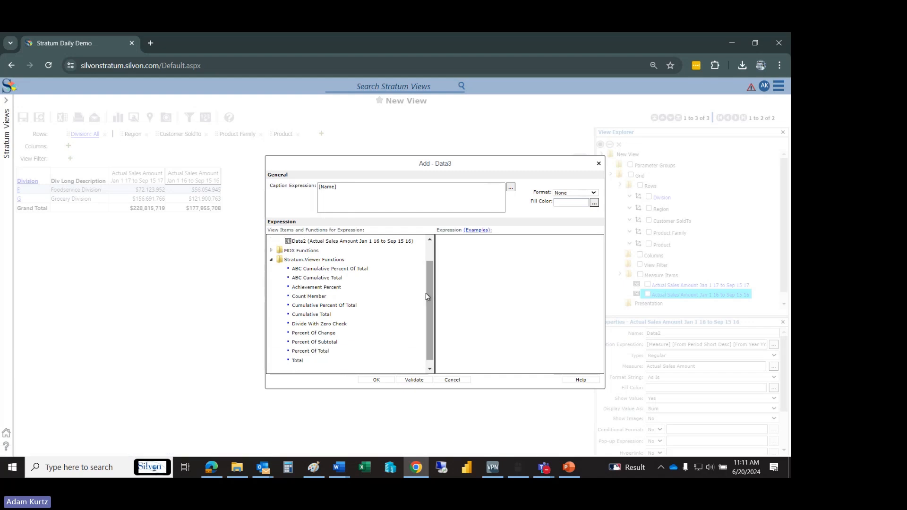
{"action": "left_click", "coordinate": [329, 335]}
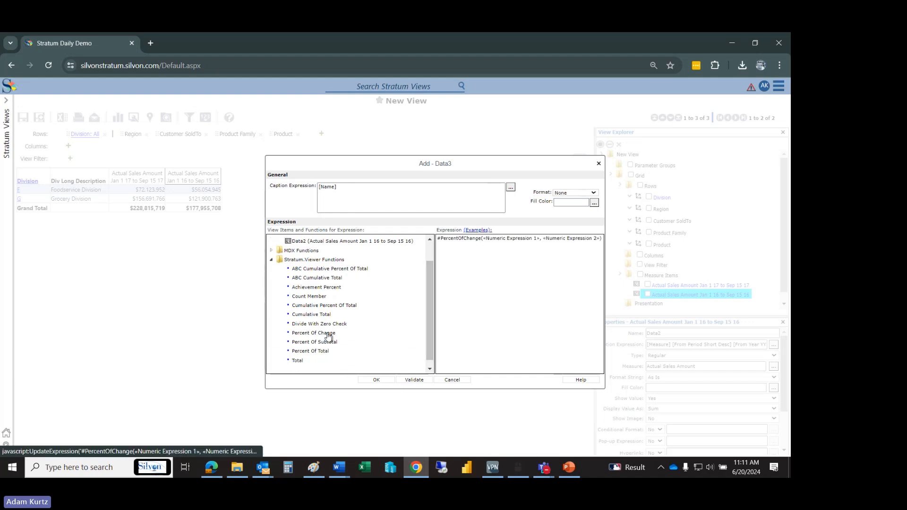
- Fill the Percent Of Change arguments with the Data1 (current-year) and Data2 (prior-year) Actual Sales Amount measure items, in that order
{"action": "left_click_drag", "start_coordinate": [427, 325], "coordinate": [435, 291]}
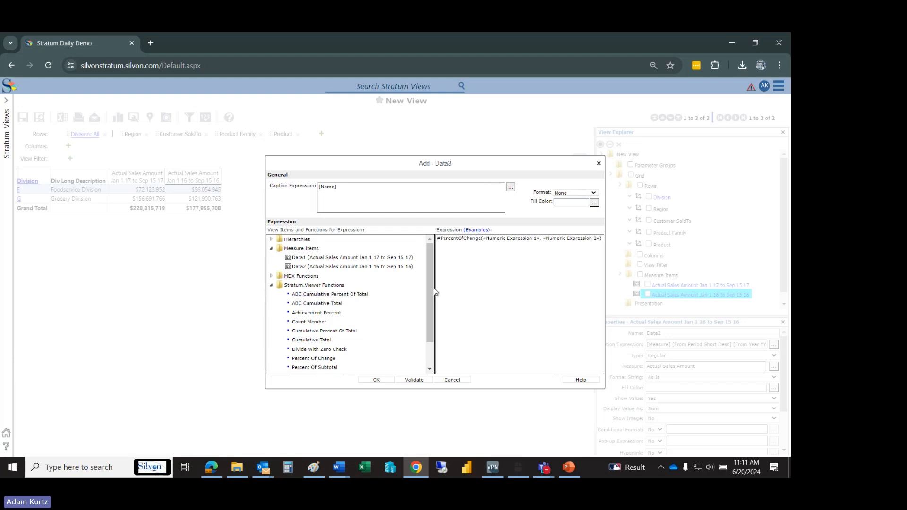
{"action": "left_click", "coordinate": [402, 259]}
{"action": "left_click", "coordinate": [383, 267]}
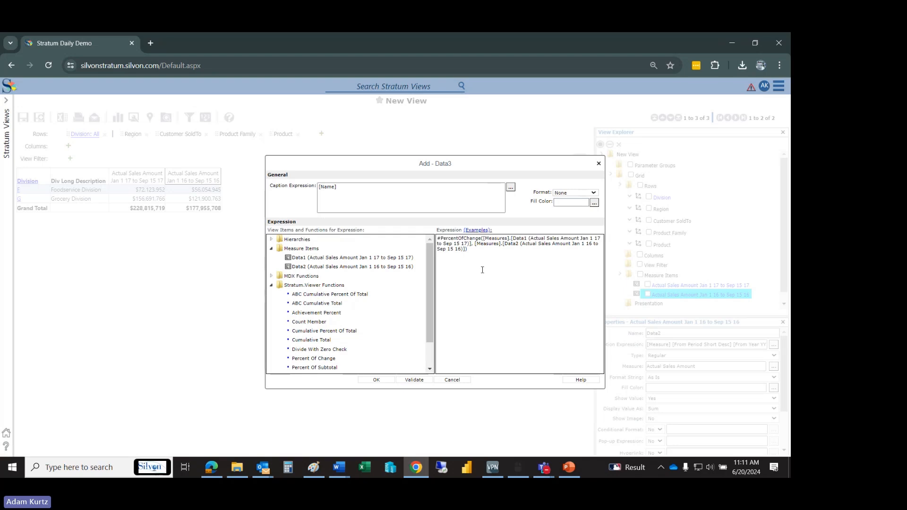
- Set the calculated item's format to #,##0% and replace its caption expression with "% of Change"
{"action": "left_click", "coordinate": [581, 195]}
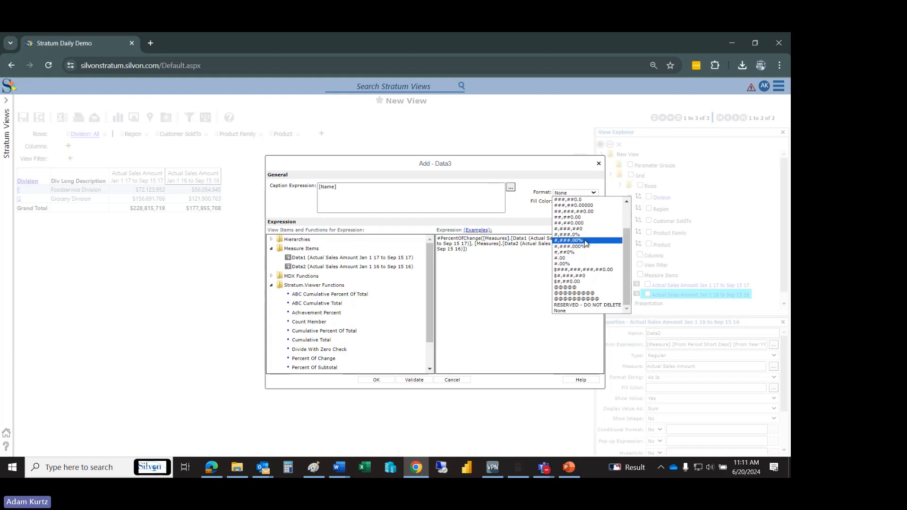
{"action": "left_click", "coordinate": [585, 252]}
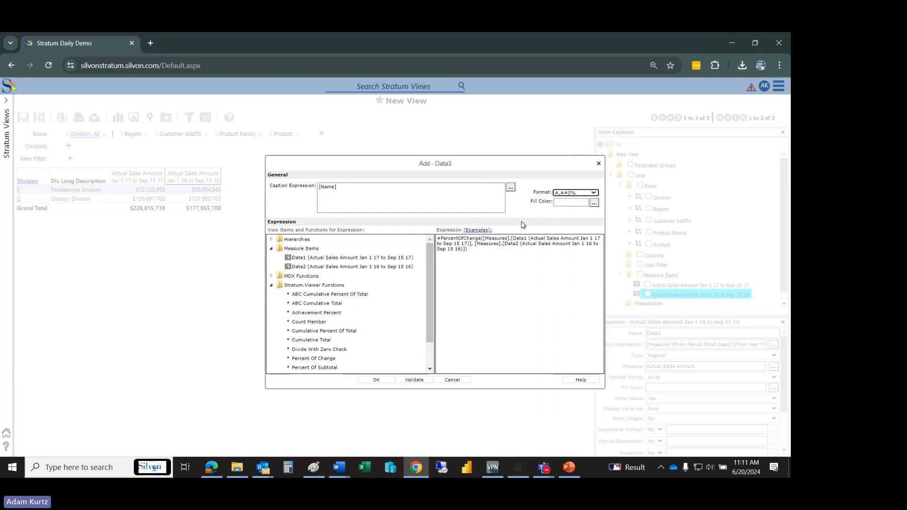
{"action": "left_click_drag", "start_coordinate": [454, 193], "coordinate": [293, 202]}
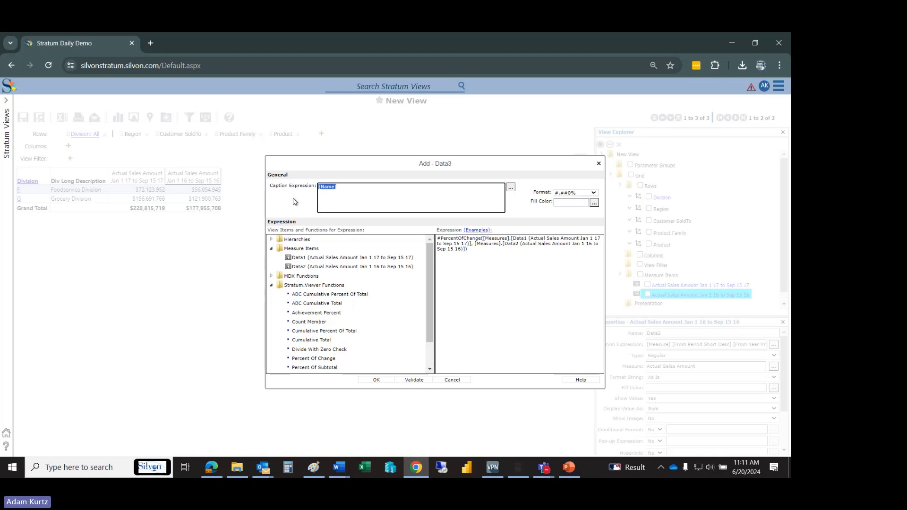
{"action": "key", "text": "BackSpace"}
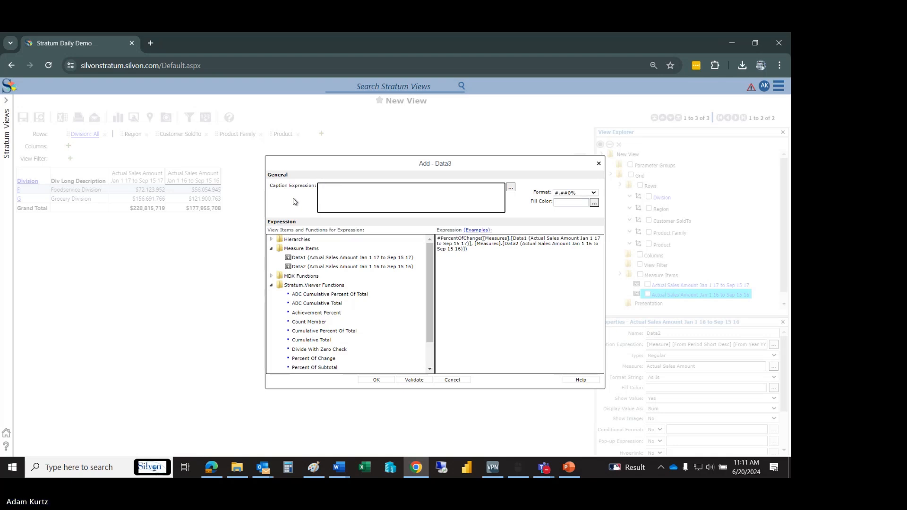
{"action": "type", "text": "% of Change"}
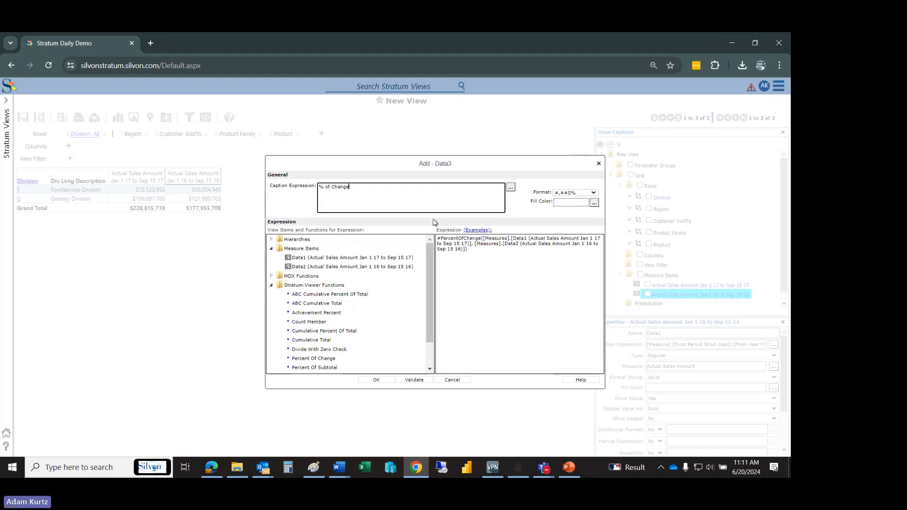
- Give the calculated item a light cyan fill color and add it to the view
{"action": "left_click", "coordinate": [594, 203]}
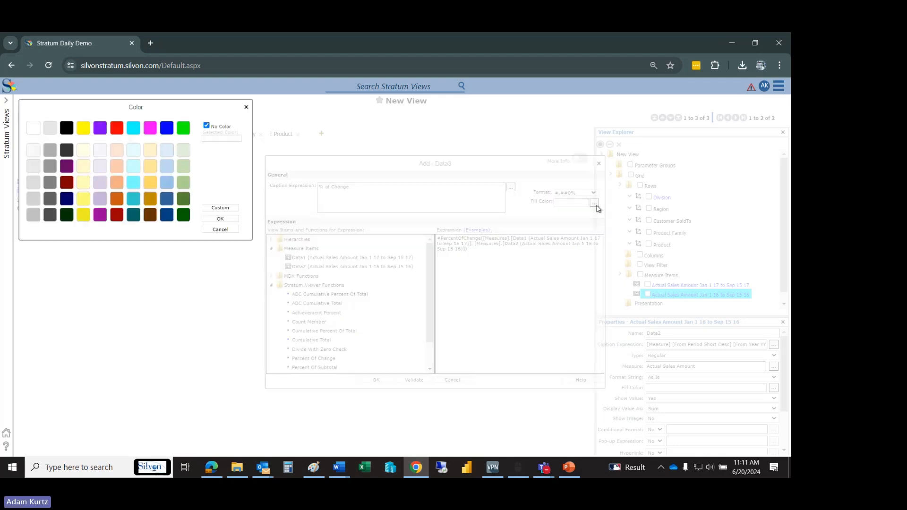
{"action": "left_click", "coordinate": [134, 166]}
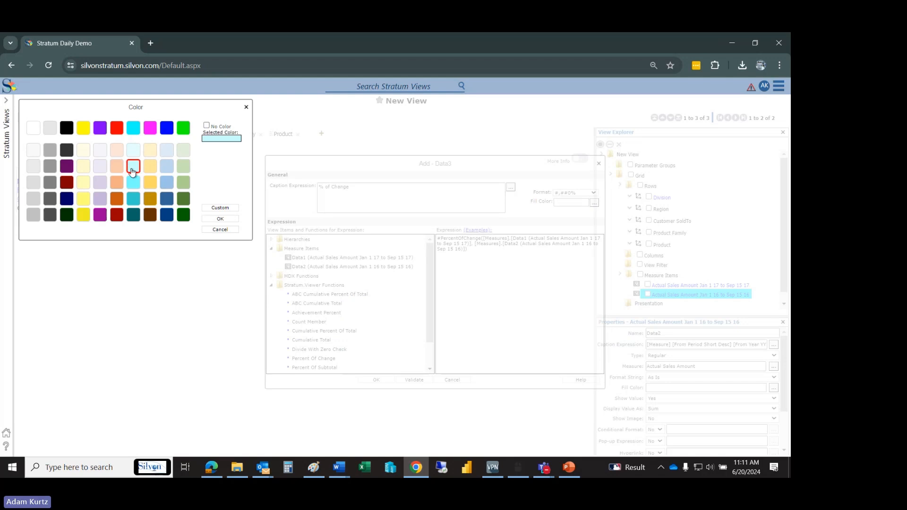
{"action": "left_click", "coordinate": [220, 219]}
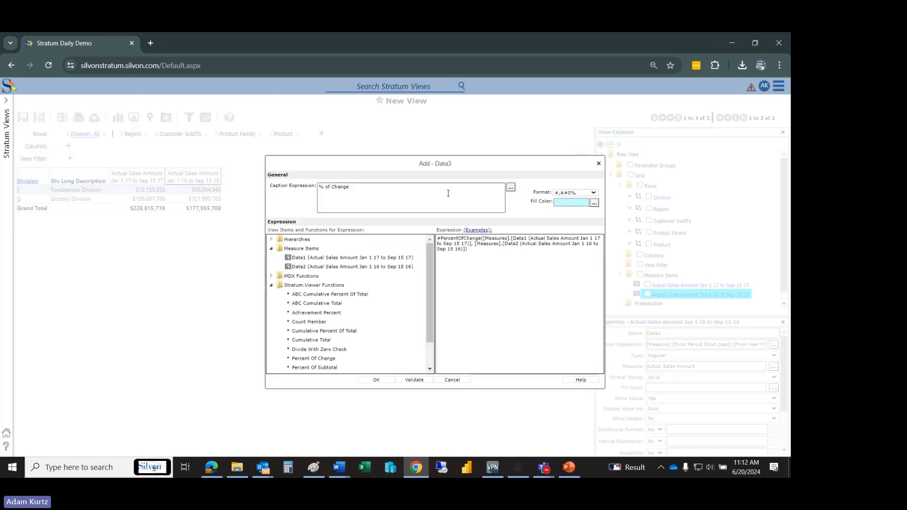
{"action": "left_click", "coordinate": [377, 381]}
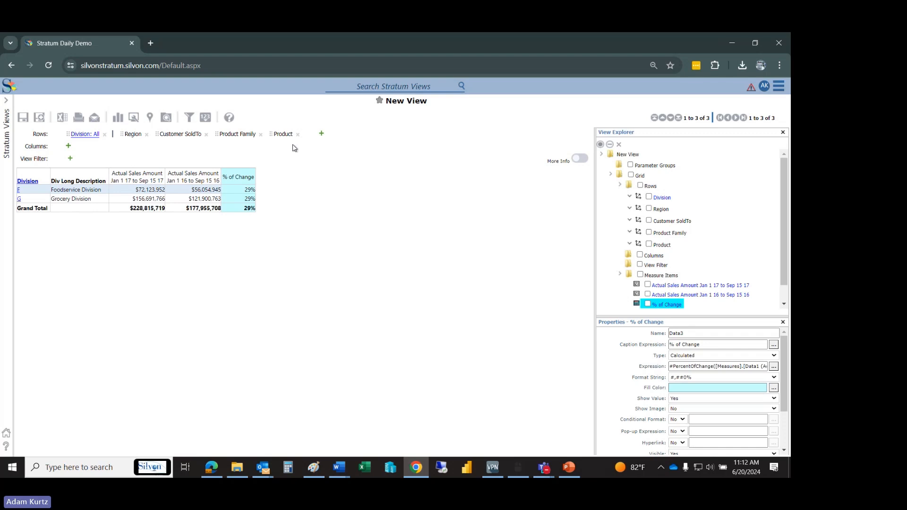
{"action": "left_click", "coordinate": [321, 134]}
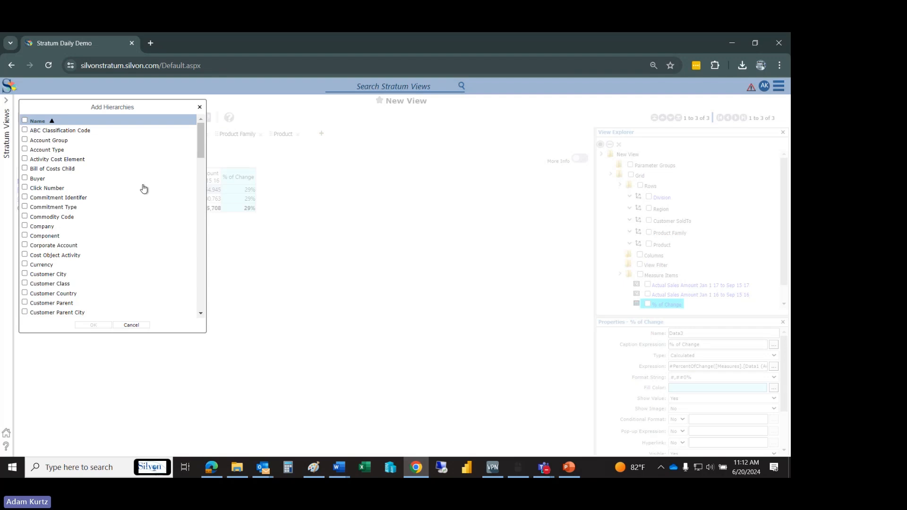
{"action": "left_click", "coordinate": [131, 326]}
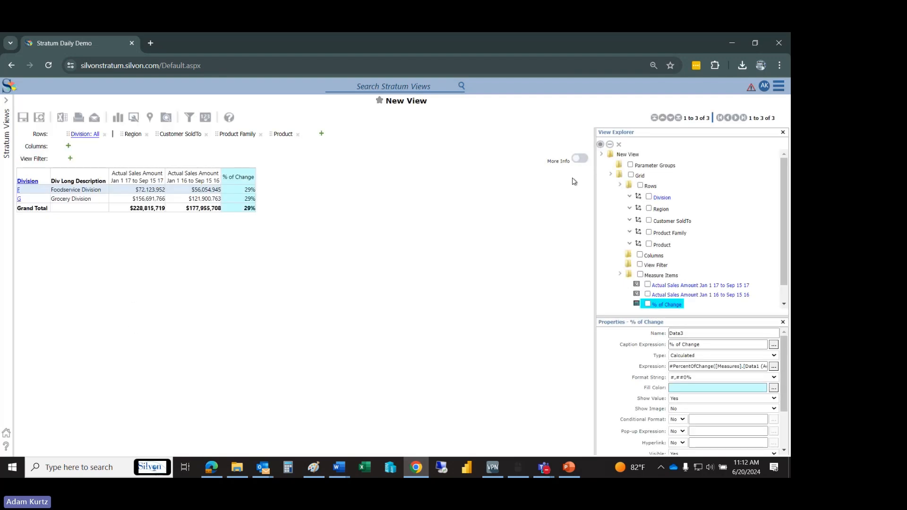
{"action": "left_click", "coordinate": [650, 186]}
{"action": "right_click", "coordinate": [648, 189]}
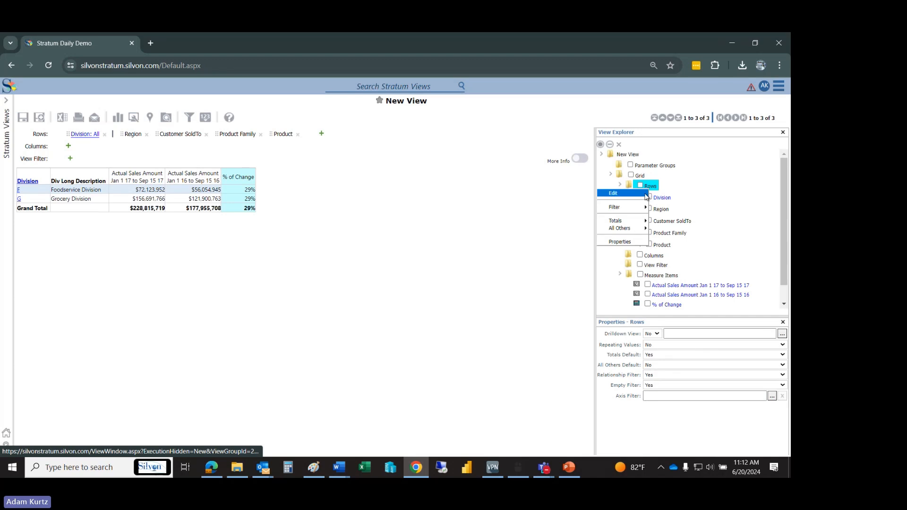
{"action": "left_click", "coordinate": [645, 194]}
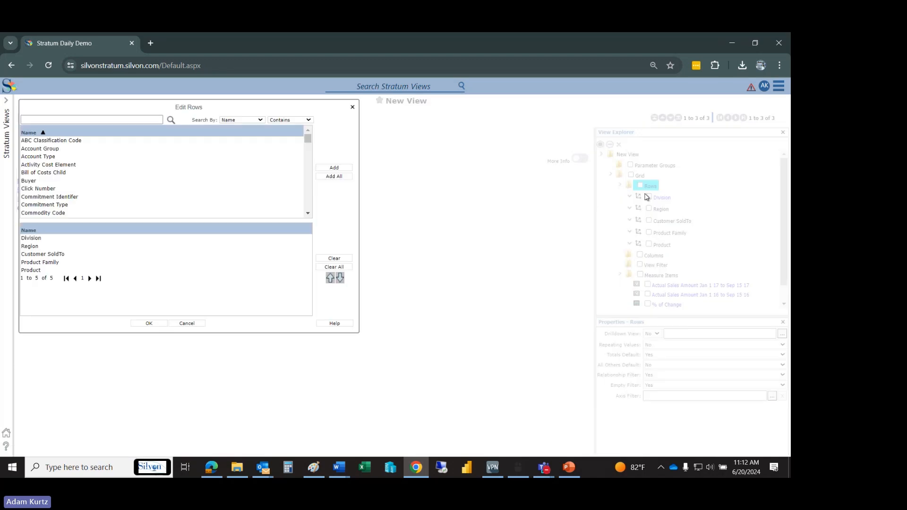
{"action": "left_click", "coordinate": [196, 325]}
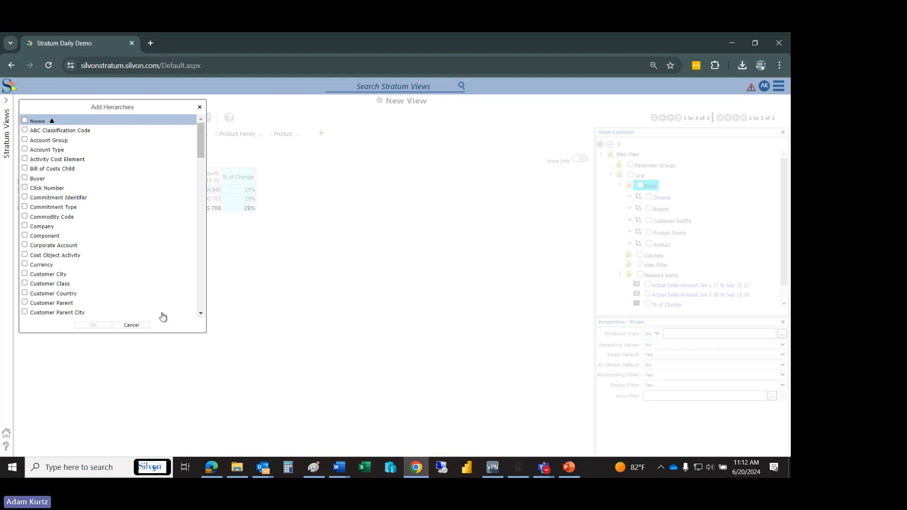
{"action": "left_click", "coordinate": [141, 326]}
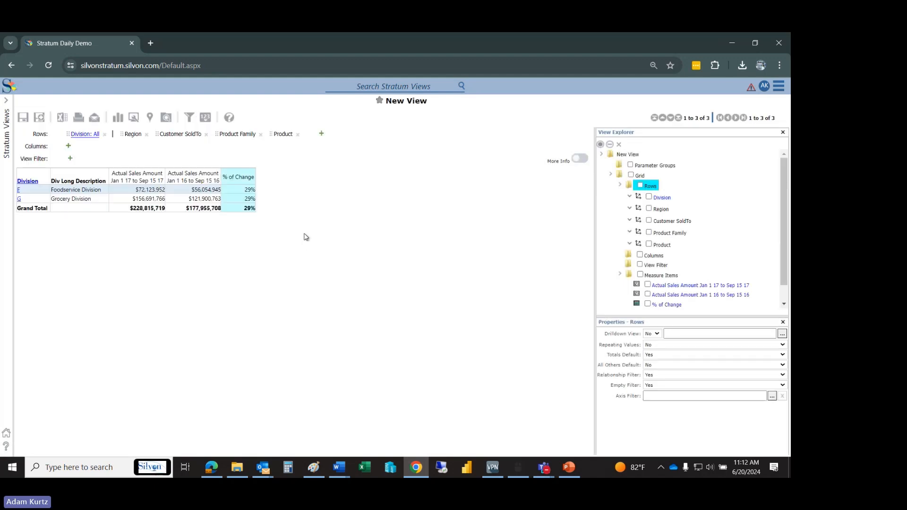
- Reorder the row dimensions to Division, Region, Product Family, Customer SoldTo, Product, and check the Save View As options without saving
{"action": "left_click_drag", "start_coordinate": [279, 134], "coordinate": [156, 138]}
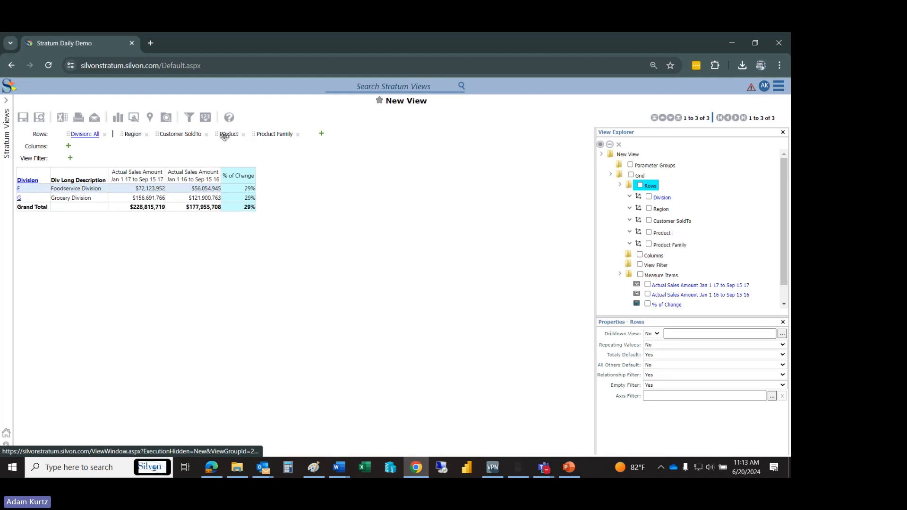
{"action": "left_click_drag", "start_coordinate": [274, 134], "coordinate": [150, 140]}
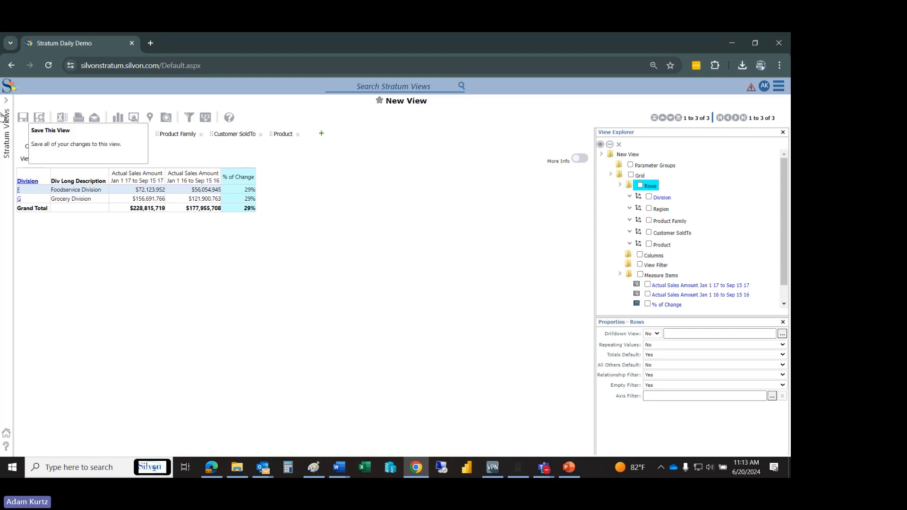
{"action": "left_click", "coordinate": [40, 118]}
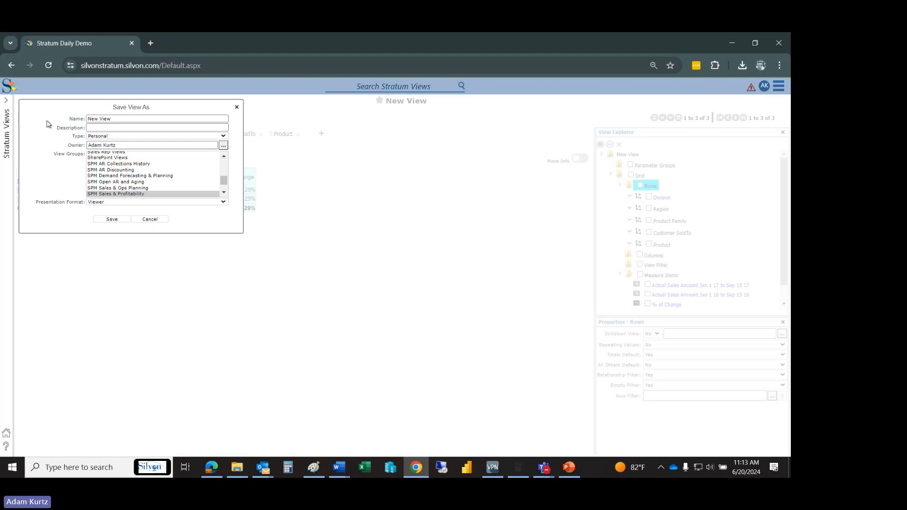
{"action": "left_click", "coordinate": [148, 221]}
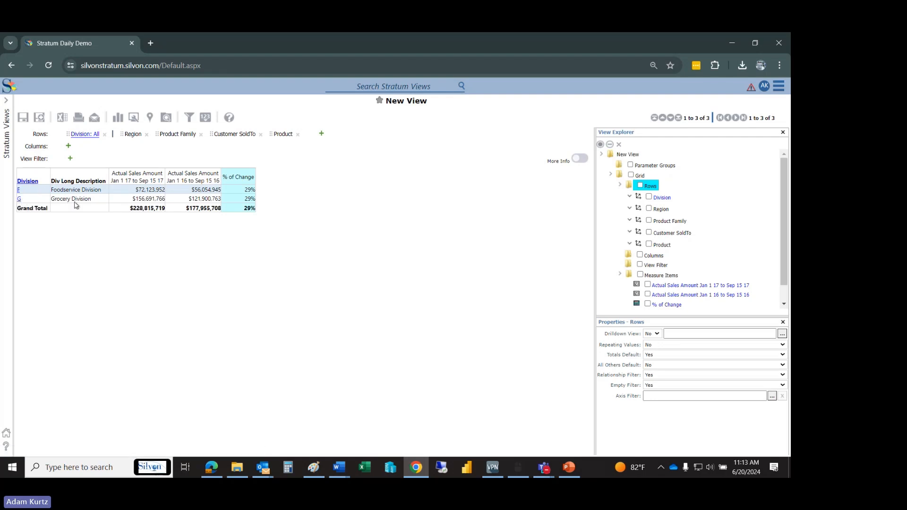
- Drill through the Foodservice Division into the East region's product families and sort them by % of Change in descending order
{"action": "left_click", "coordinate": [18, 190]}
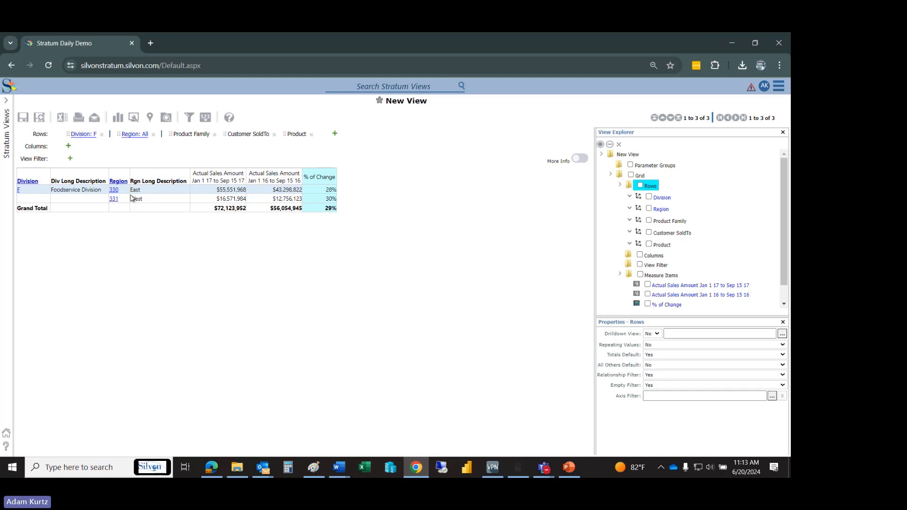
{"action": "left_click", "coordinate": [113, 189]}
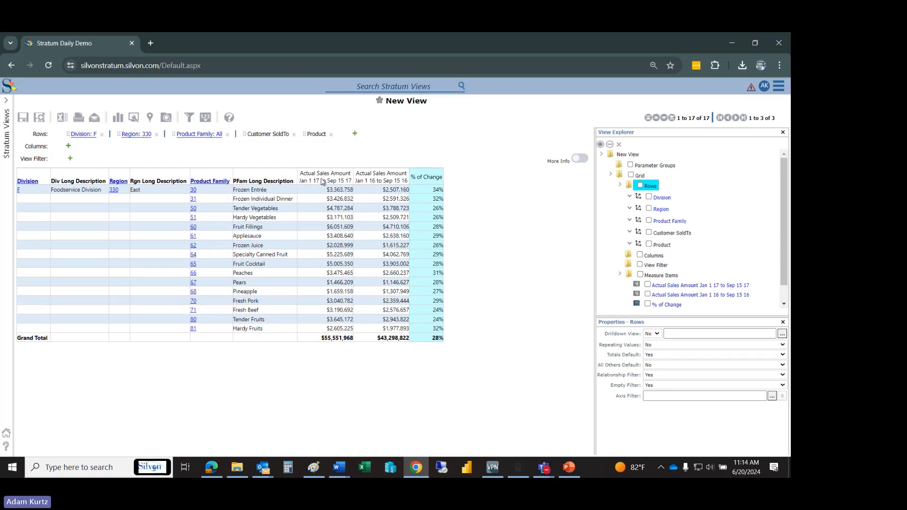
{"action": "right_click", "coordinate": [420, 182]}
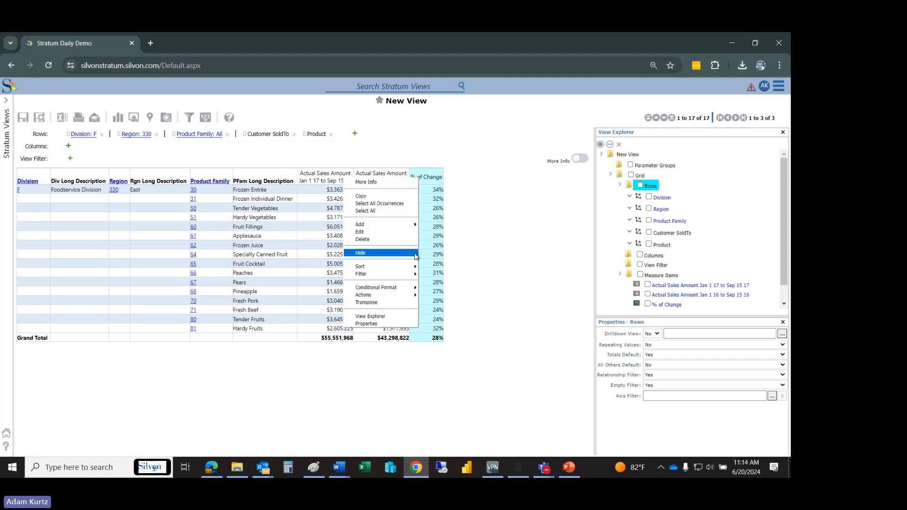
{"action": "mouse_move", "coordinate": [402, 266]}
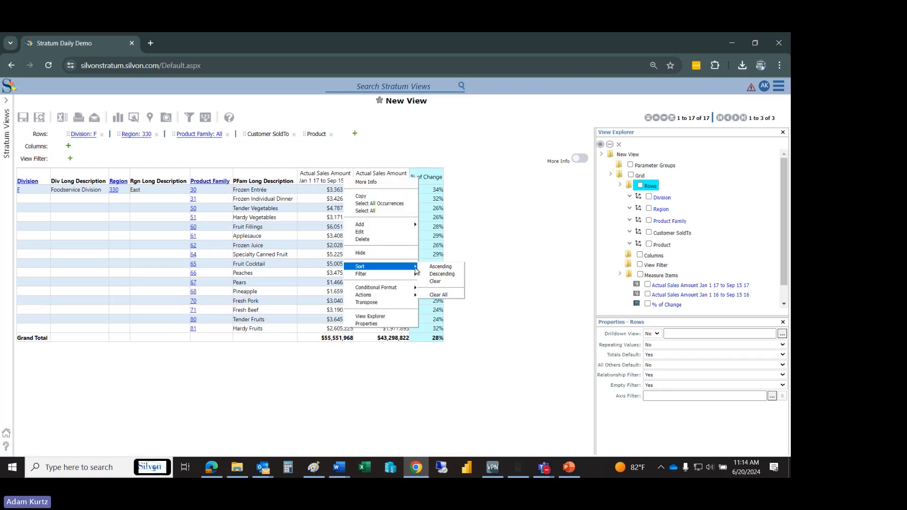
{"action": "left_click", "coordinate": [444, 275]}
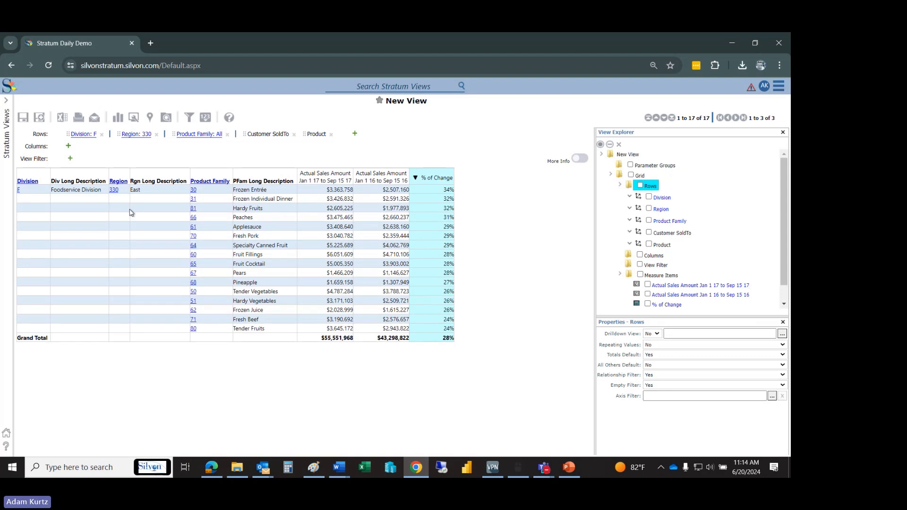
- Switch the drill-down from the East region to the West region's product families
{"action": "left_click", "coordinate": [114, 190]}
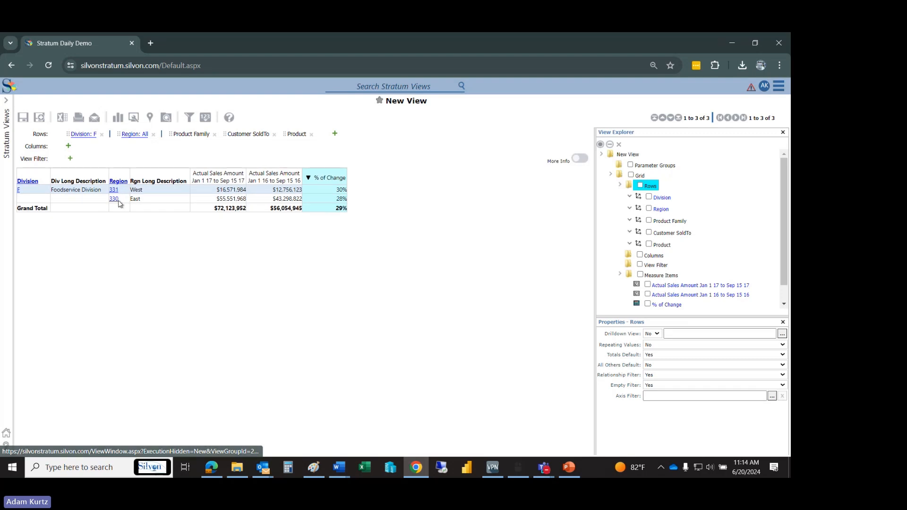
{"action": "left_click", "coordinate": [113, 190]}
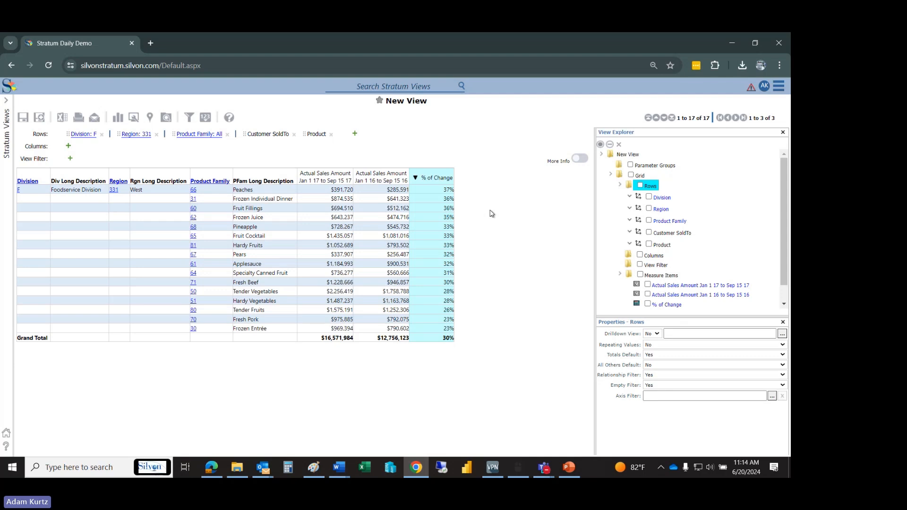
- Drill back up to the region level and expand all Foodservice Division regions into their product families
{"action": "left_click", "coordinate": [113, 189]}
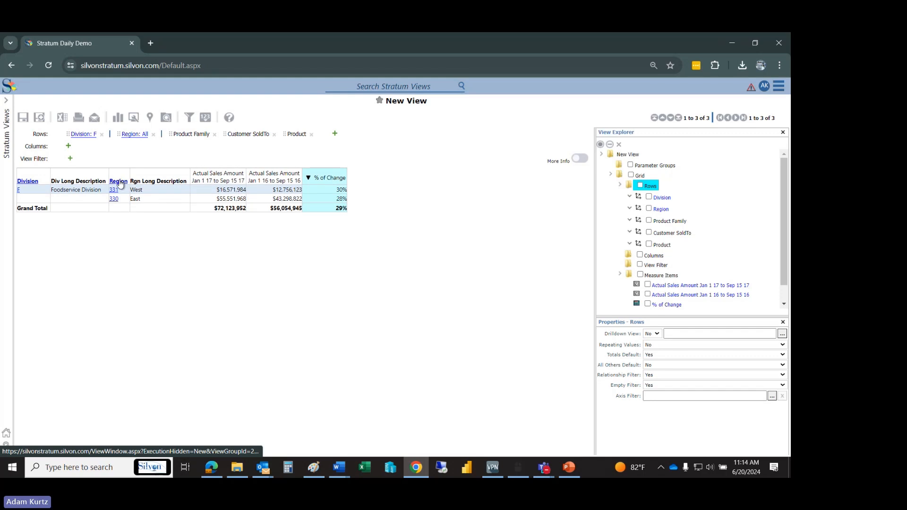
{"action": "left_click", "coordinate": [119, 182]}
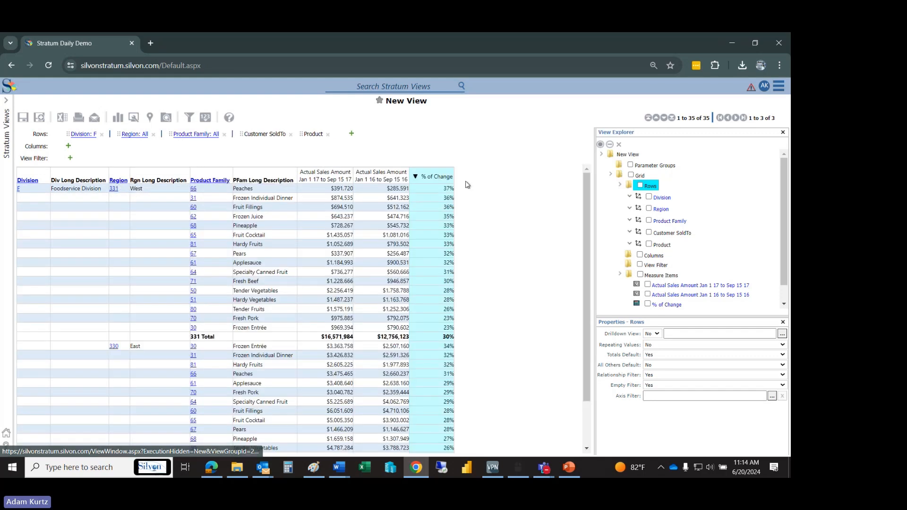
{"action": "left_click_drag", "start_coordinate": [585, 200], "coordinate": [586, 174]}
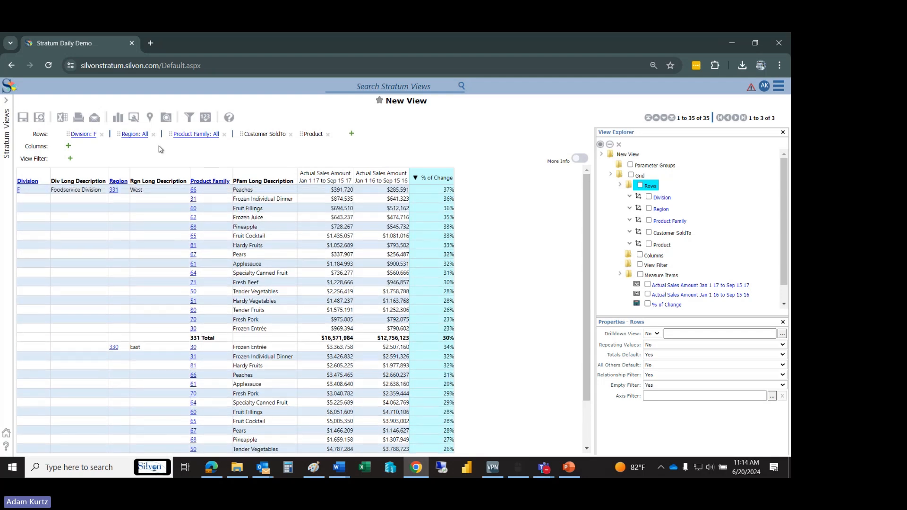
- Export the view to Excel, open New View 2024-06-20.xlsx, and close the document recovery list, removing the recovered files
{"action": "left_click", "coordinate": [62, 123]}
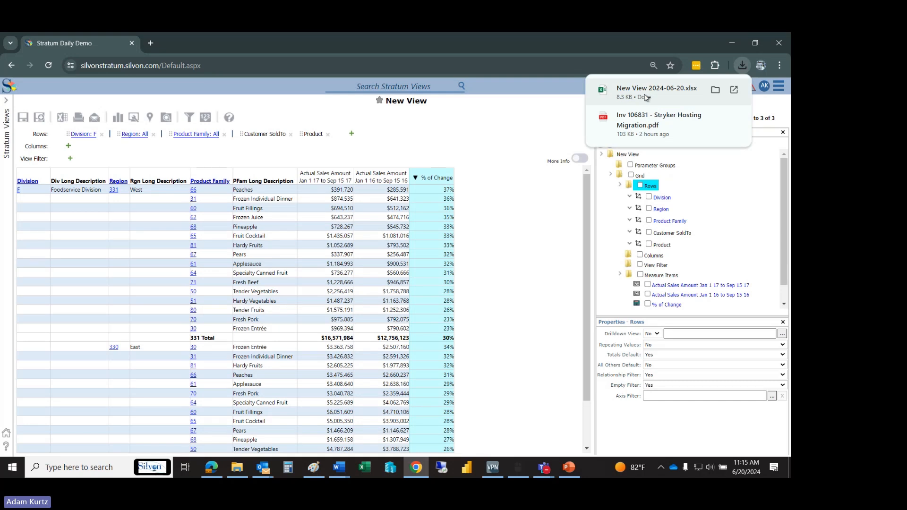
{"action": "left_click", "coordinate": [646, 94]}
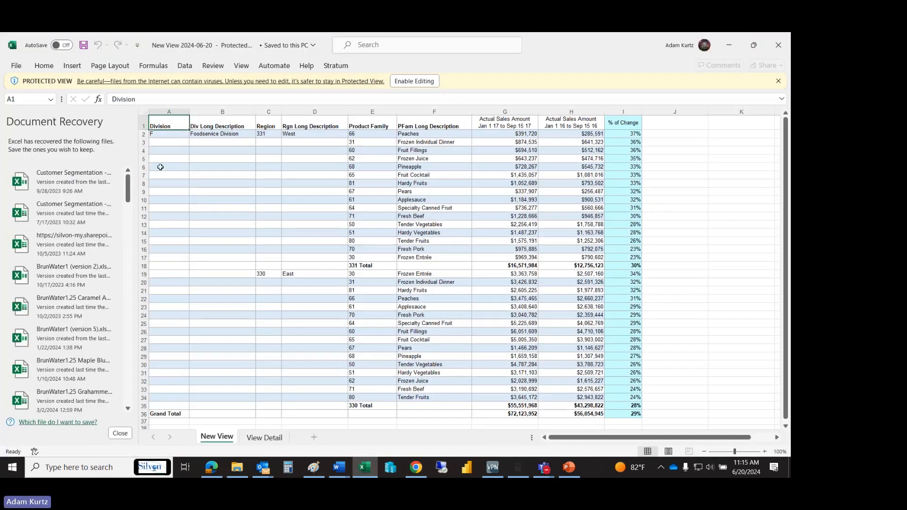
{"action": "left_click", "coordinate": [120, 433]}
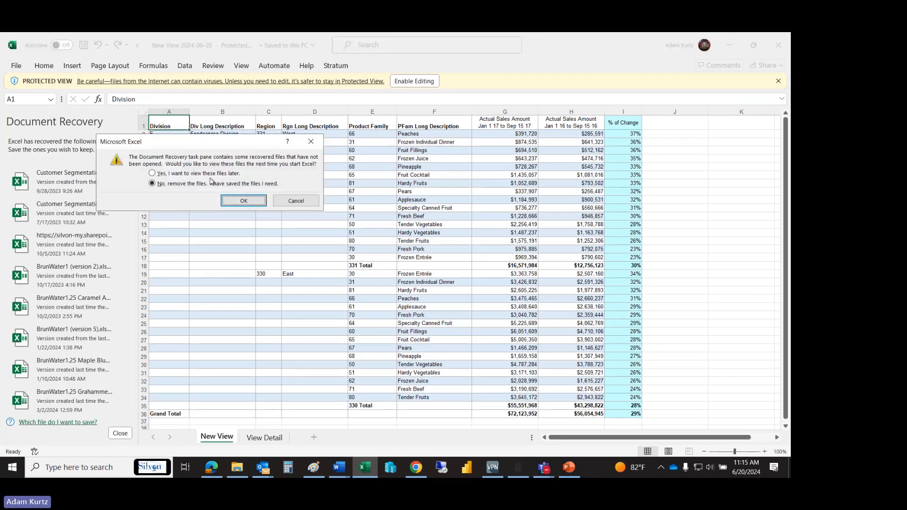
{"action": "left_click", "coordinate": [241, 201]}
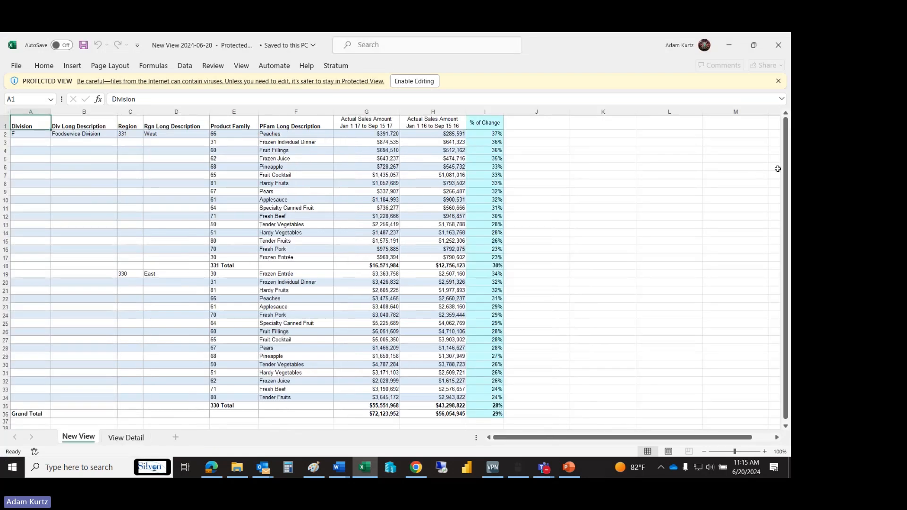
- Review the New View and View Detail sheets of the exported workbook
{"action": "left_click_drag", "start_coordinate": [785, 168], "coordinate": [787, 189]}
{"action": "left_click", "coordinate": [128, 438]}
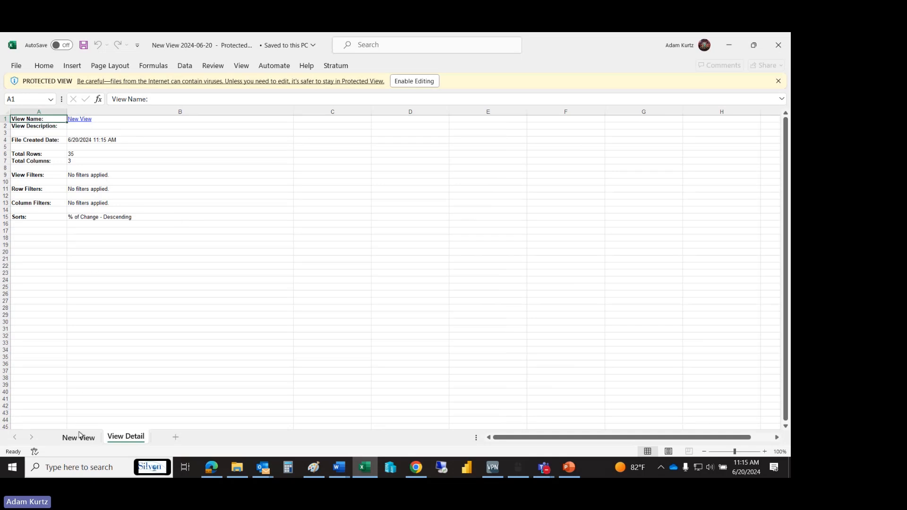
{"action": "left_click", "coordinate": [80, 435]}
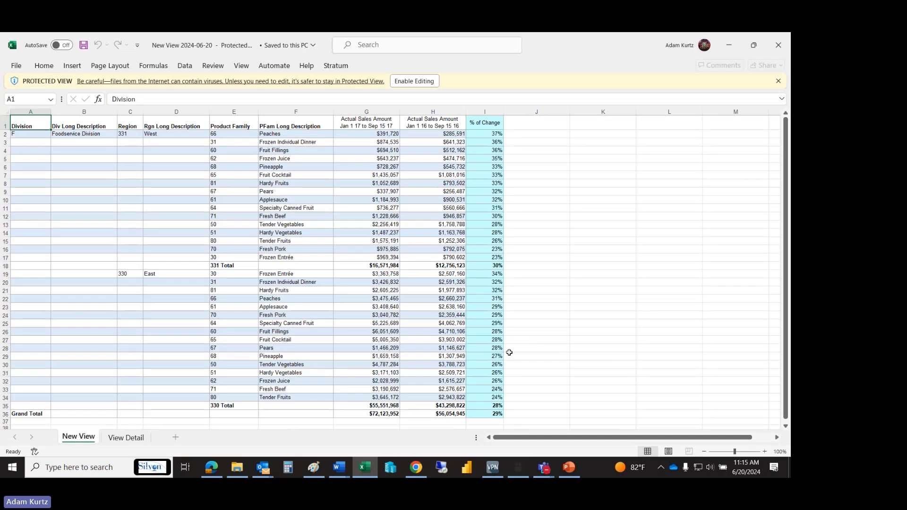
{"action": "left_click", "coordinate": [126, 438]}
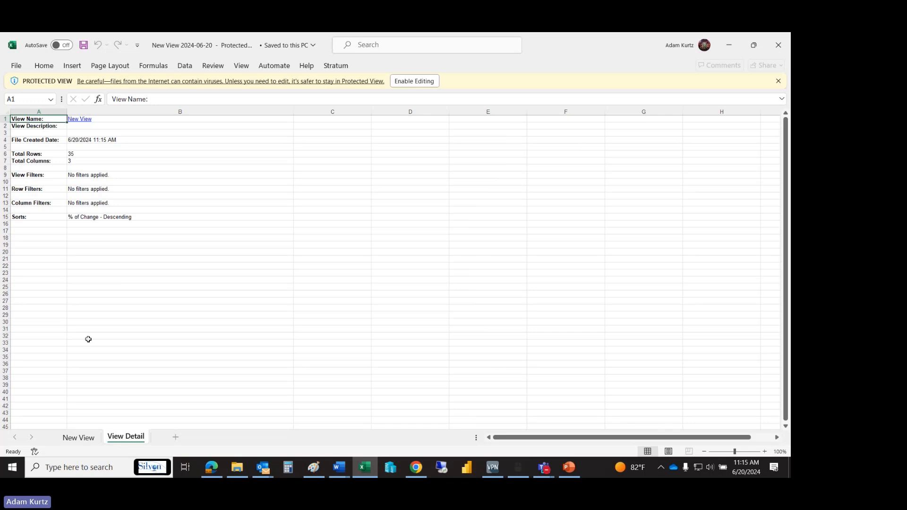
{"action": "left_click", "coordinate": [79, 439]}
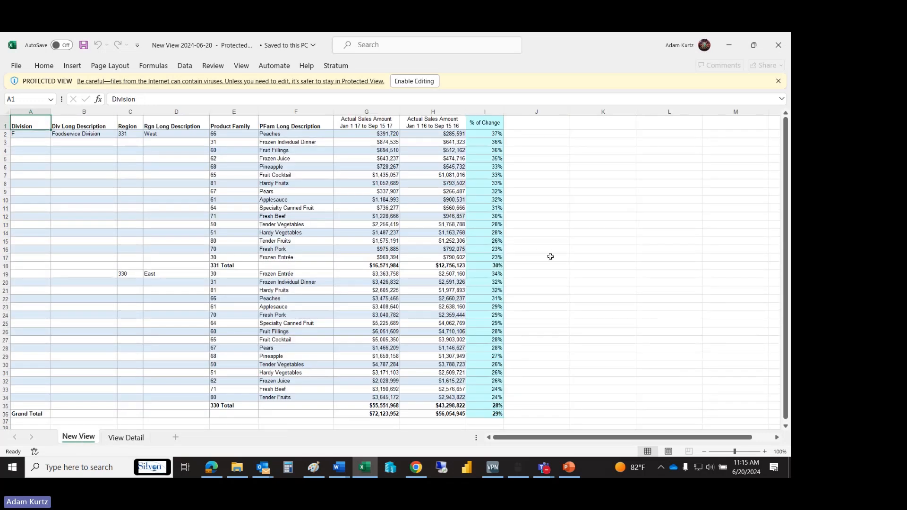
- Switch back to the Stratum view in Chrome and drill up from the product families to the region level
{"action": "left_click", "coordinate": [416, 467]}
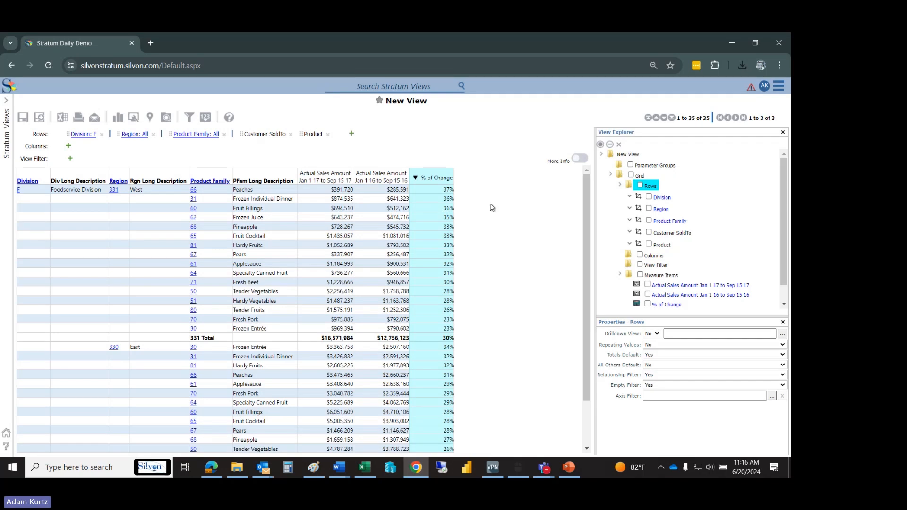
{"action": "left_click", "coordinate": [122, 181]}
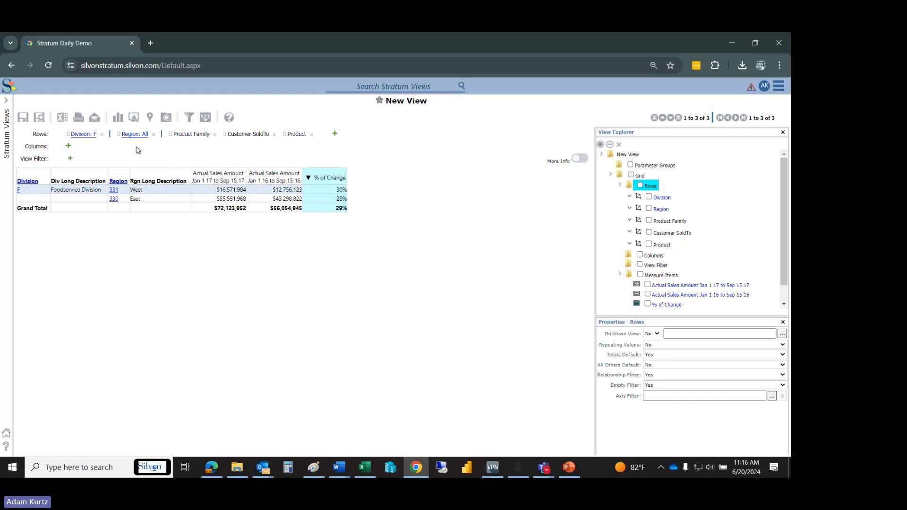
{"action": "right_click", "coordinate": [119, 185]}
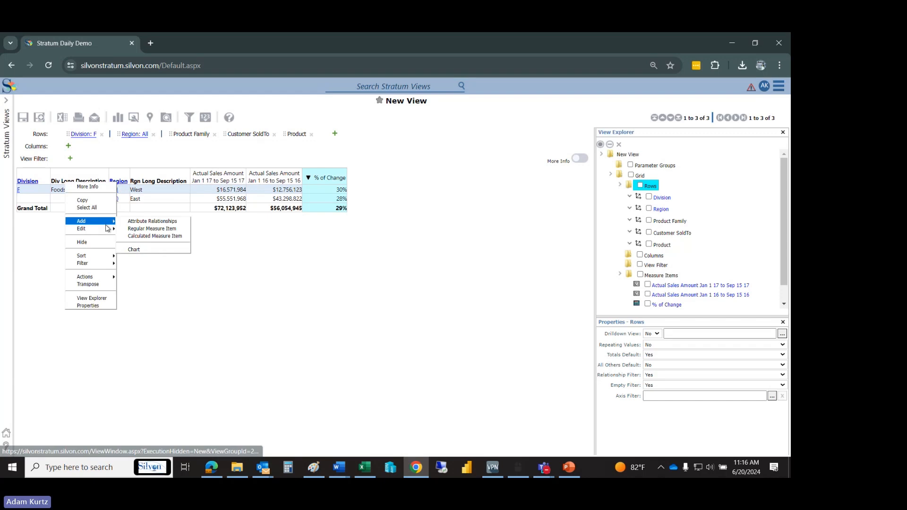
{"action": "mouse_move", "coordinate": [102, 256]}
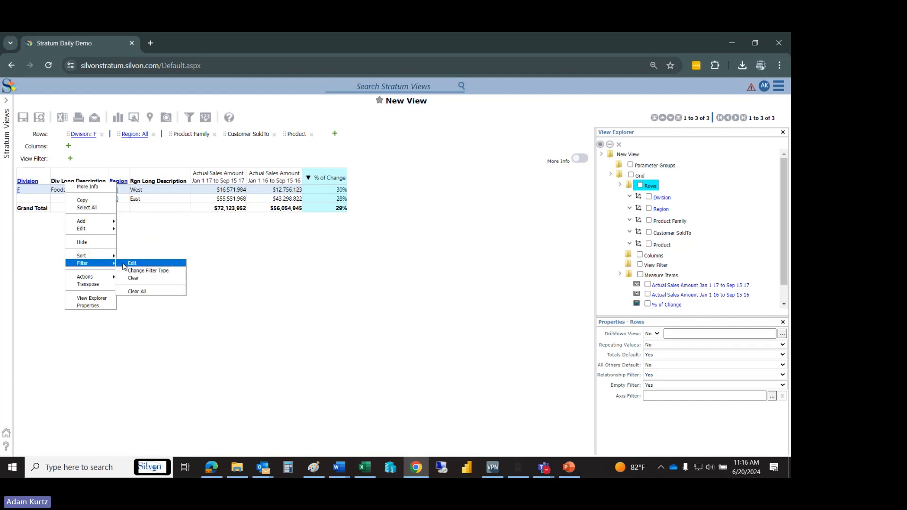
{"action": "left_click", "coordinate": [184, 231]}
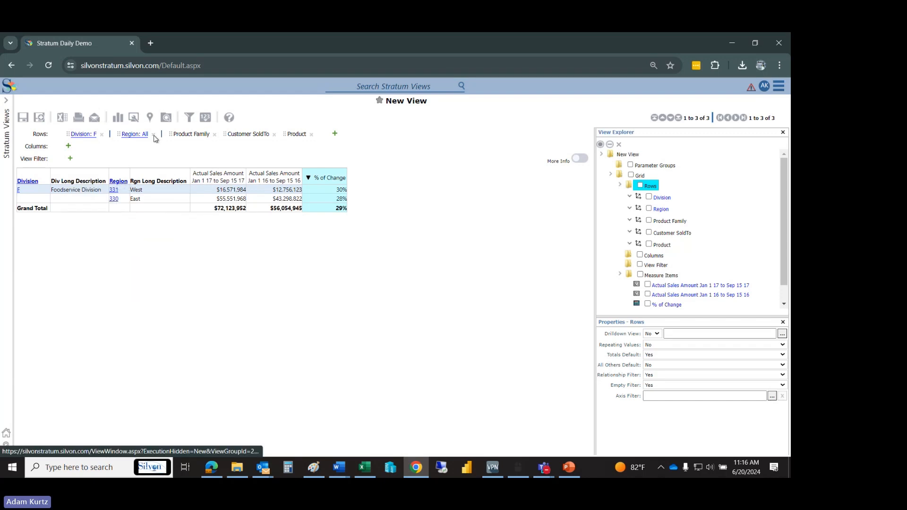
- Filter the Division level to include only F - Foodservice Division
{"action": "left_click", "coordinate": [190, 119]}
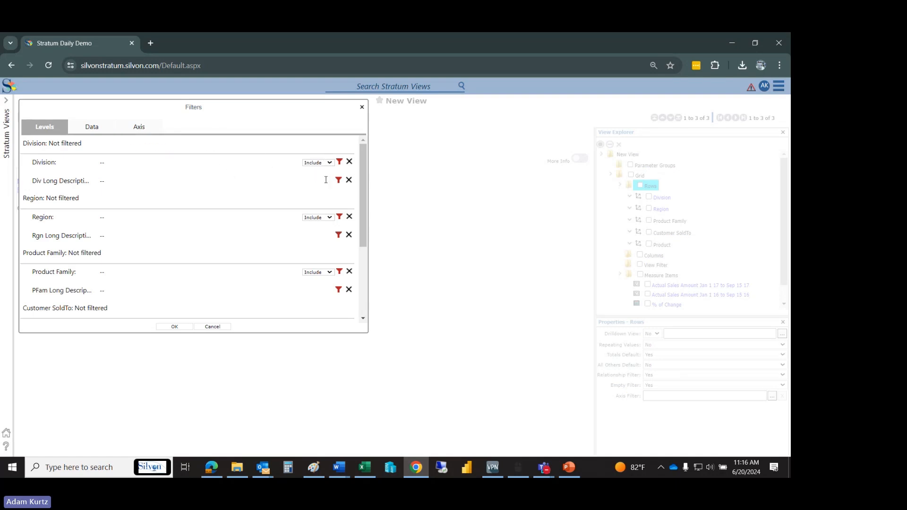
{"action": "left_click", "coordinate": [339, 162]}
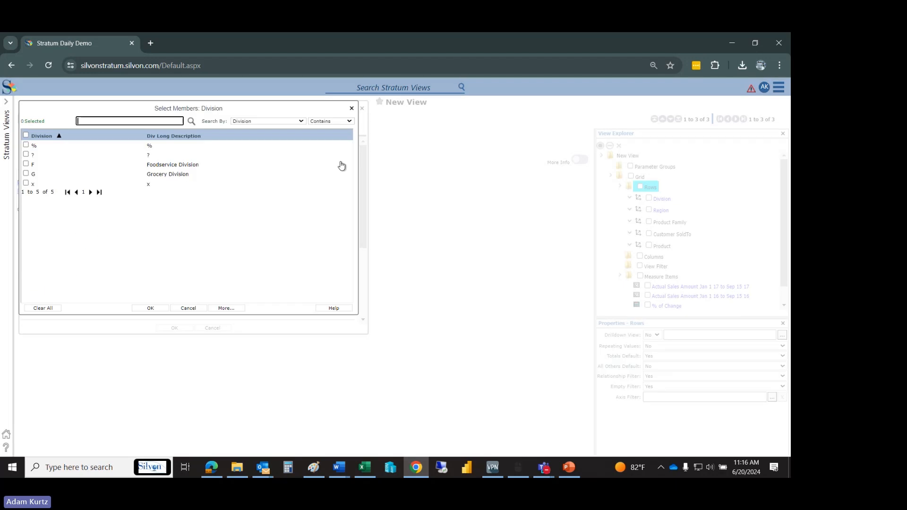
{"action": "left_click", "coordinate": [189, 166]}
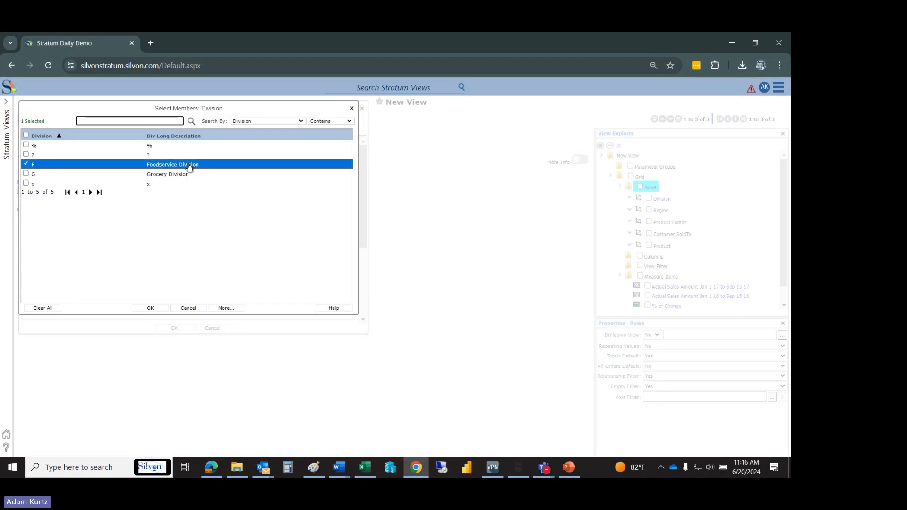
{"action": "left_click", "coordinate": [149, 308]}
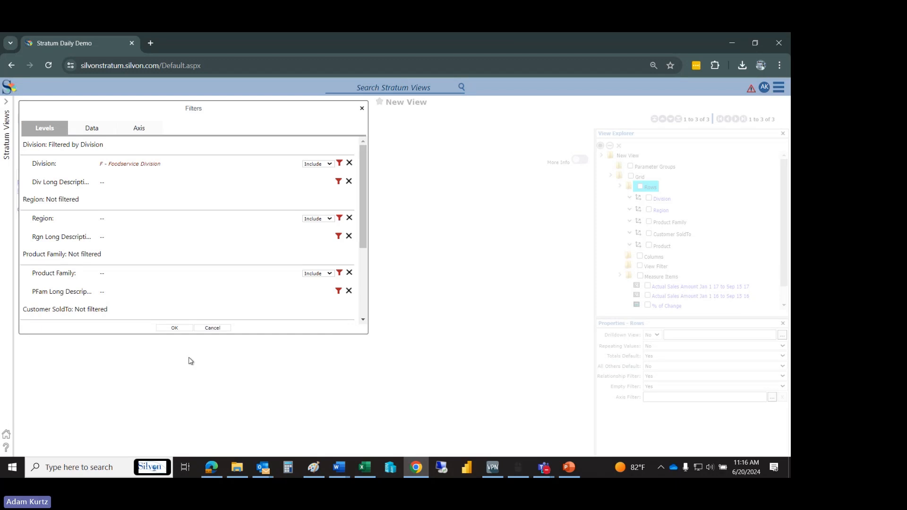
{"action": "left_click", "coordinate": [174, 328]}
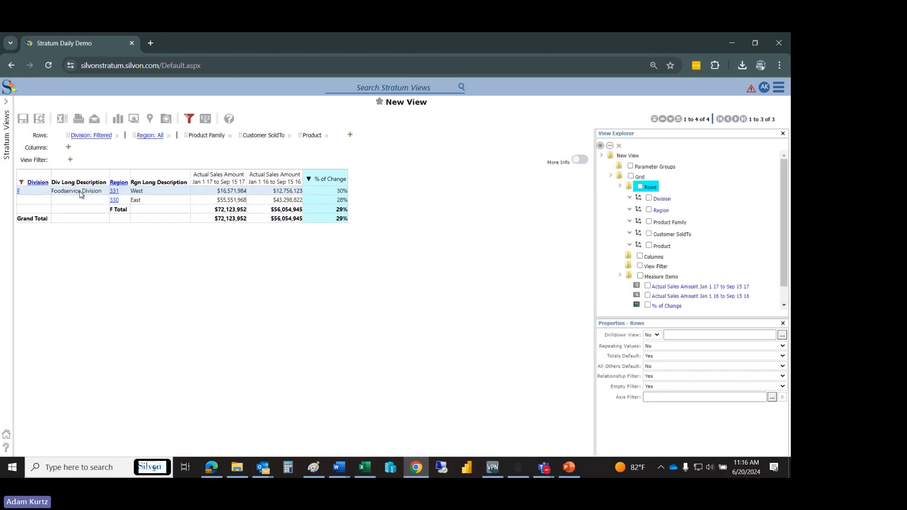
- Drill up to the division level and expand the filtered division through its regions into all product families
{"action": "mouse_move", "coordinate": [20, 184]}
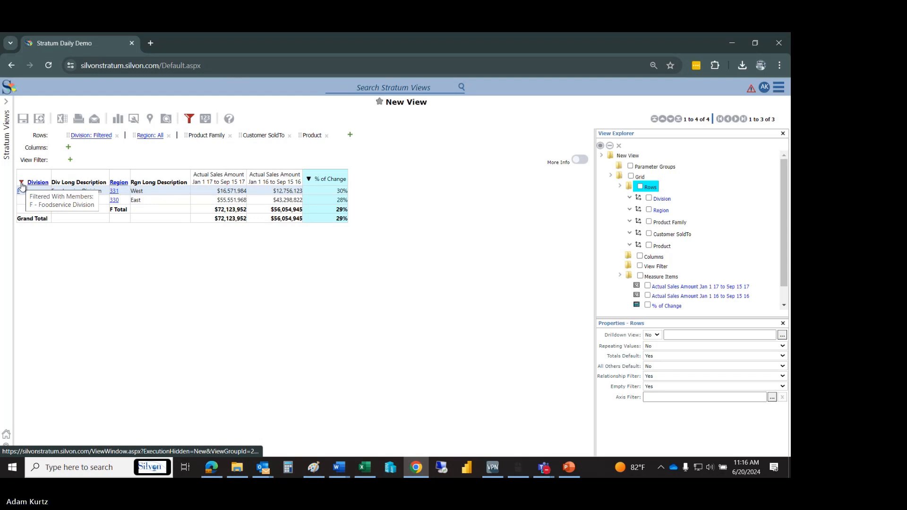
{"action": "left_click", "coordinate": [39, 184]}
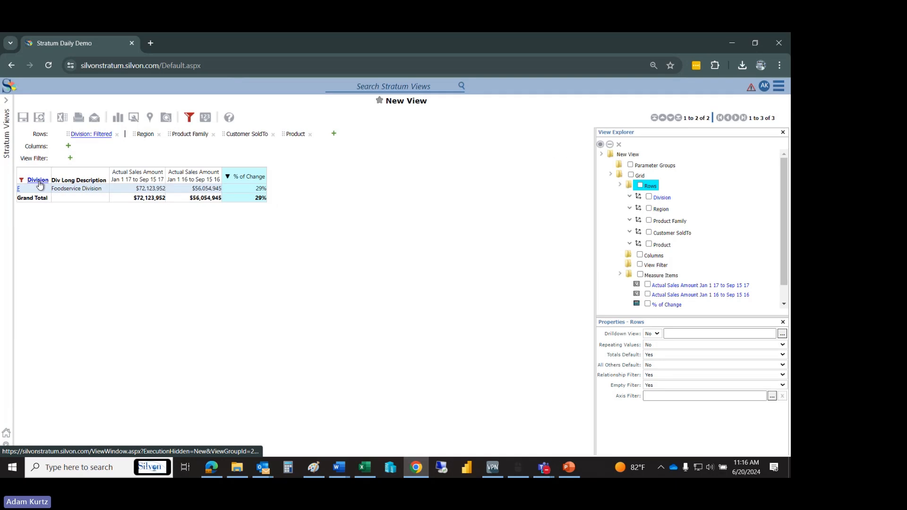
{"action": "left_click", "coordinate": [40, 184]}
{"action": "left_click", "coordinate": [115, 184]}
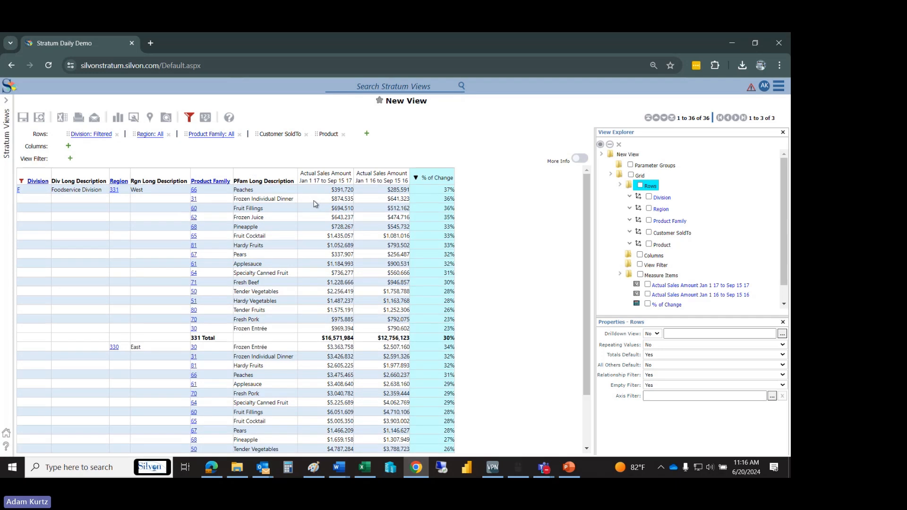
- Change the Division filter on F - Foodservice Division from Include to Exclude and apply it
{"action": "left_click", "coordinate": [189, 118]}
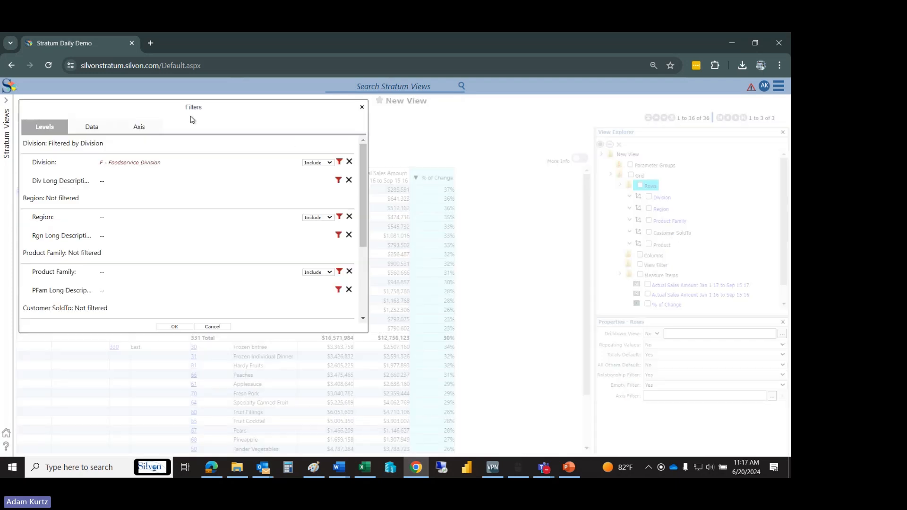
{"action": "left_click", "coordinate": [313, 163]}
{"action": "left_click", "coordinate": [312, 175]}
{"action": "left_click", "coordinate": [178, 327]}
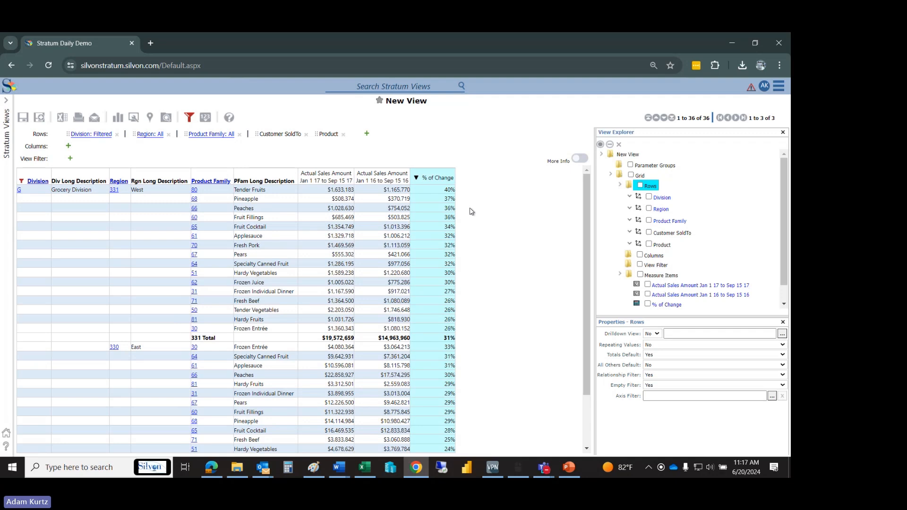
{"action": "left_click", "coordinate": [189, 117]}
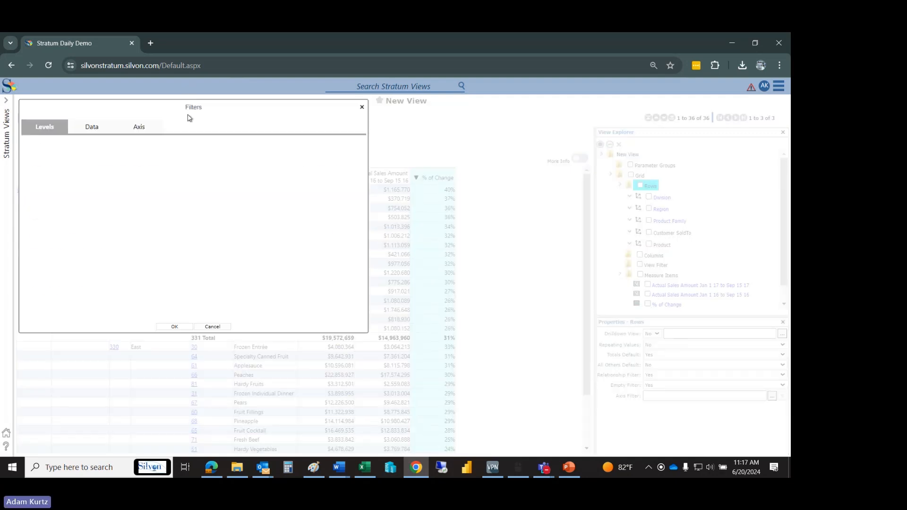
{"action": "left_click", "coordinate": [318, 164]}
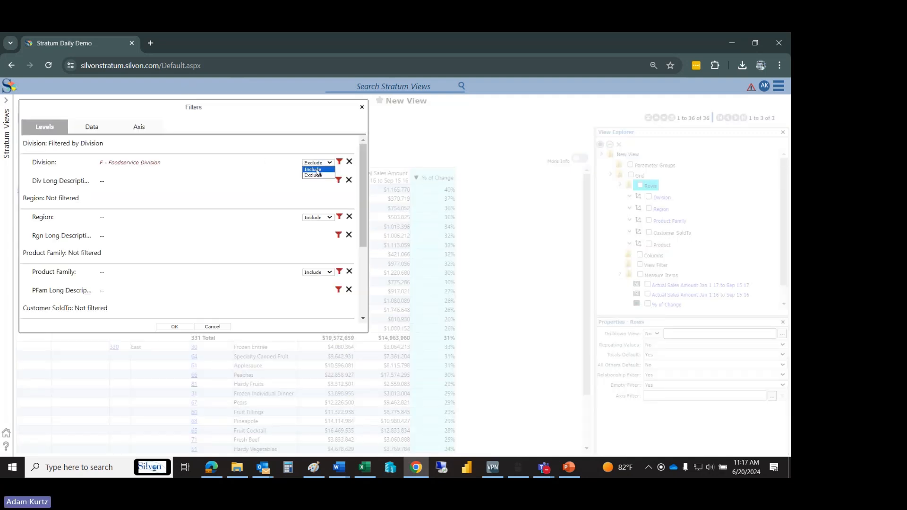
{"action": "left_click", "coordinate": [316, 171]}
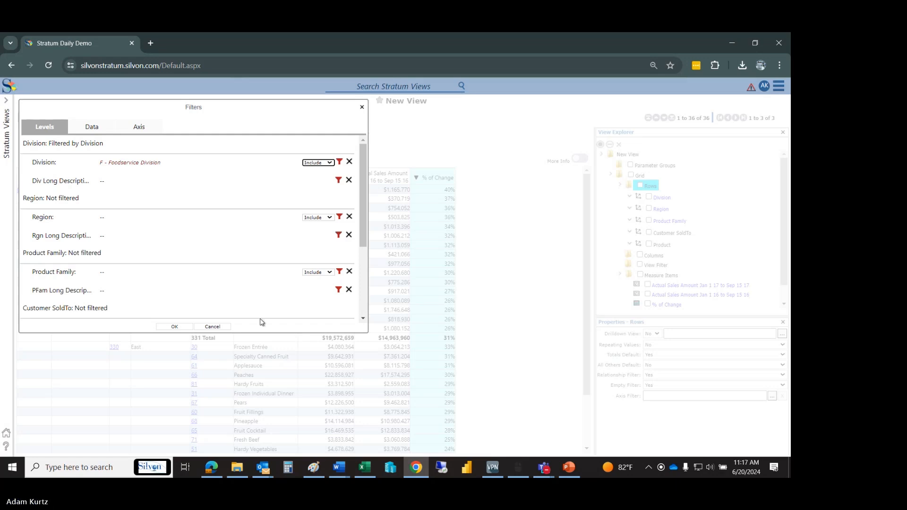
{"action": "left_click", "coordinate": [212, 327]}
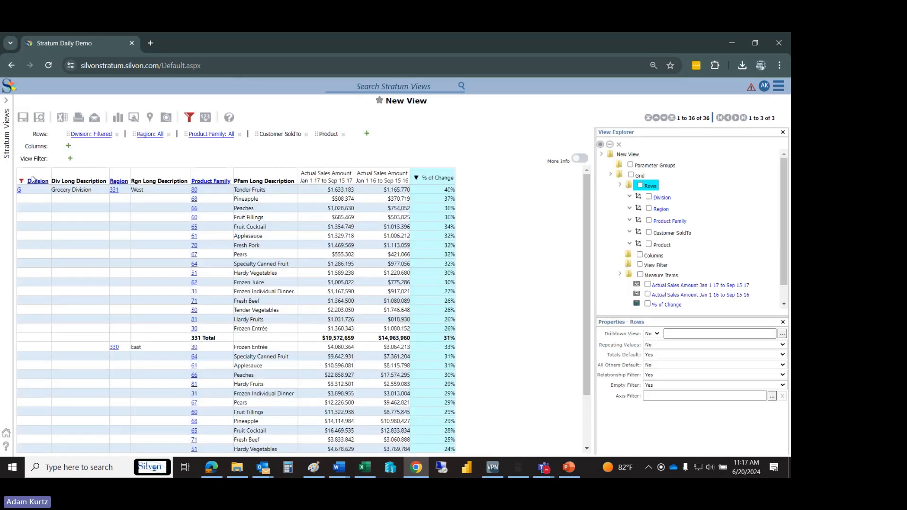
- Move Division from the rows to the view filter and drill into the product families of region 331 (West)
{"action": "left_click_drag", "start_coordinate": [37, 184], "coordinate": [41, 160]}
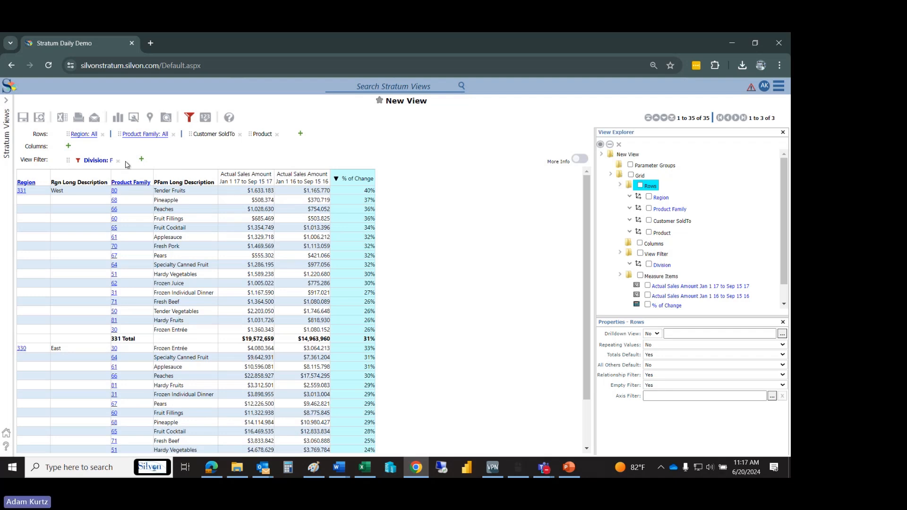
{"action": "left_click", "coordinate": [23, 192]}
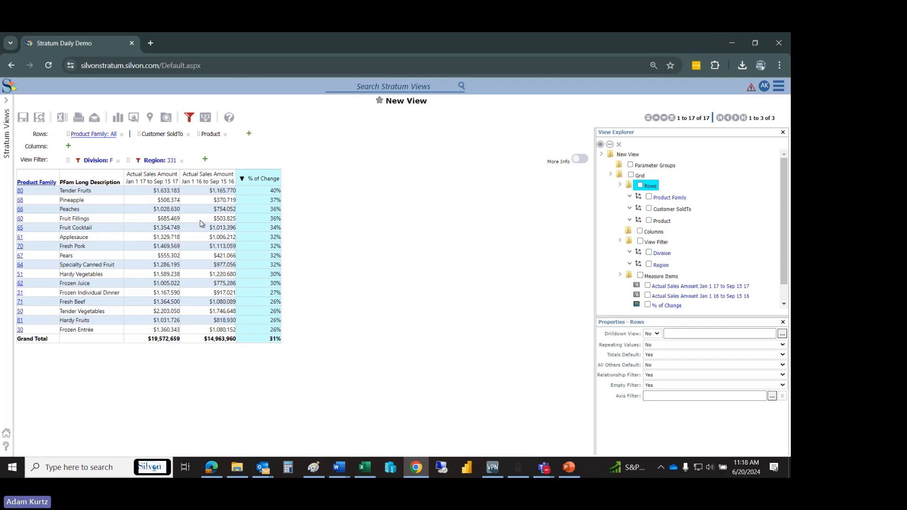
- Move Region and Division from the view filter back to the rows and return the view to the division level
{"action": "left_click_drag", "start_coordinate": [151, 163], "coordinate": [16, 200]}
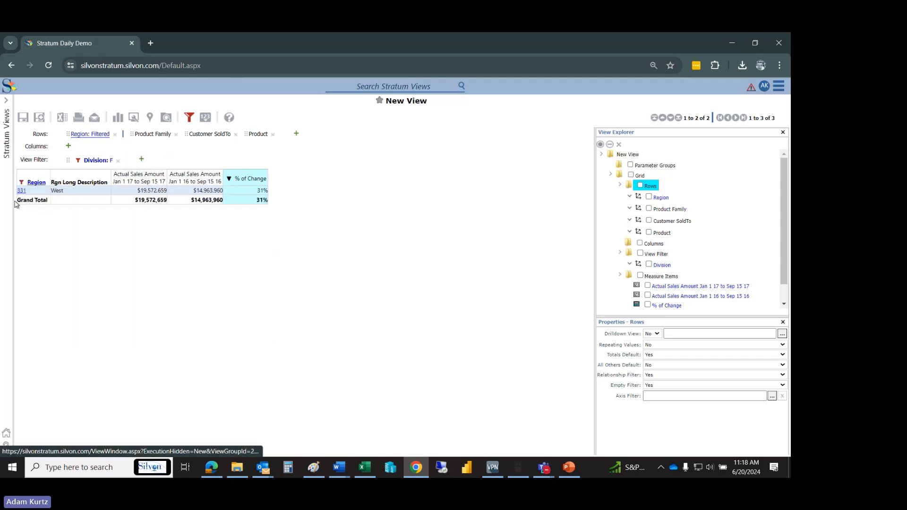
{"action": "left_click_drag", "start_coordinate": [97, 160], "coordinate": [41, 137]}
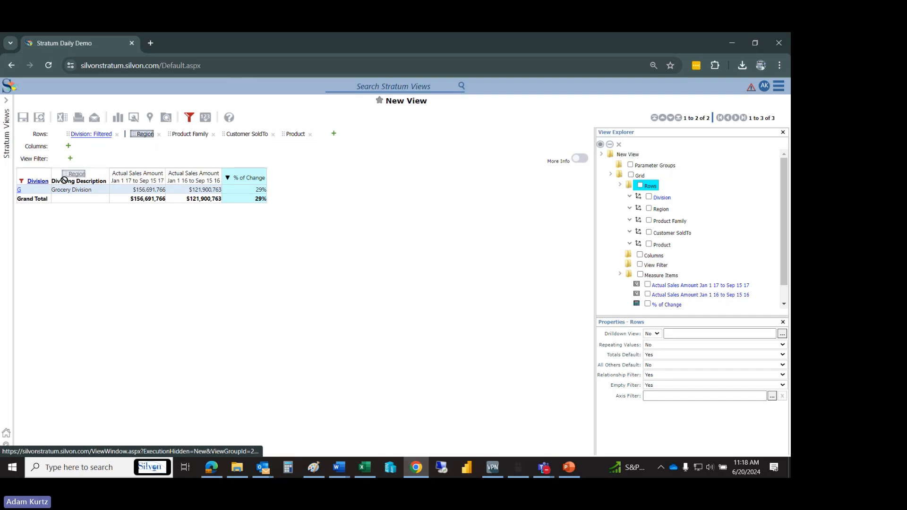
{"action": "left_click", "coordinate": [20, 190]}
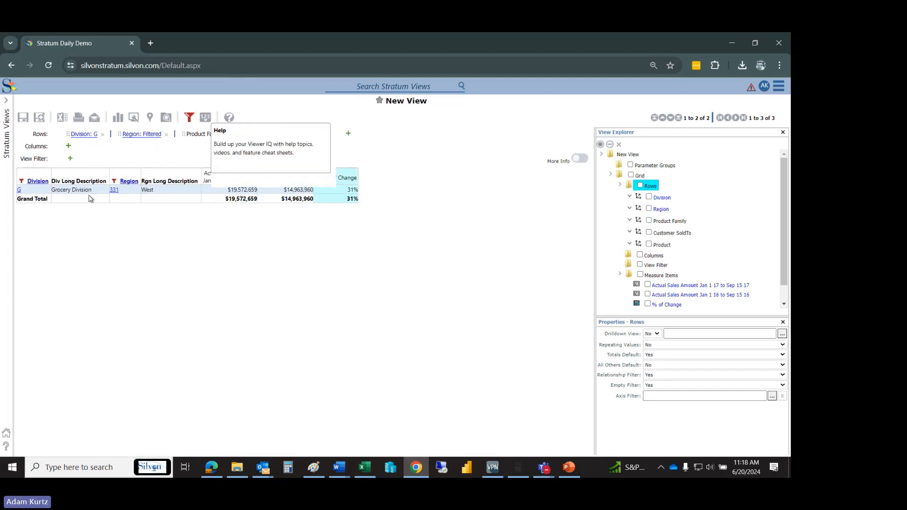
{"action": "left_click", "coordinate": [20, 191]}
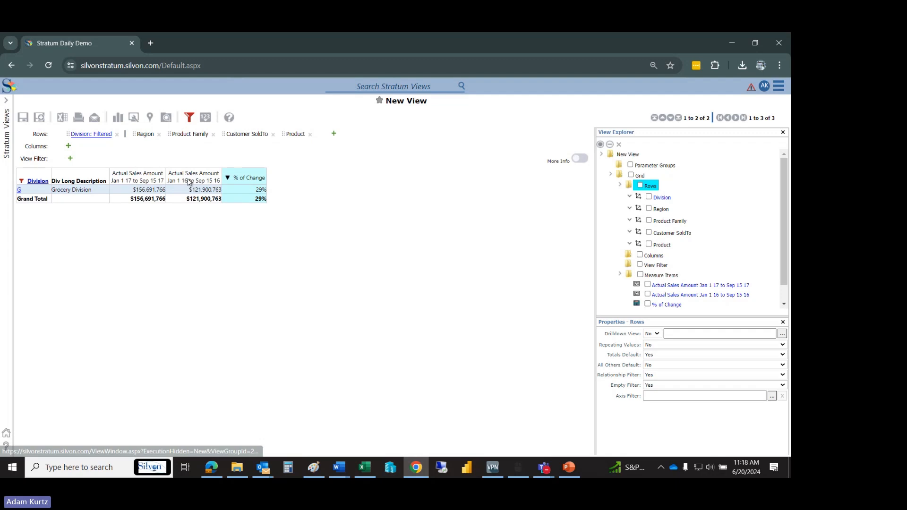
- Reorder the measure columns to Jan 1 16 to Sep 15 16 sales, Jan 1 17 to Sep 15 17 sales, and % of Change
{"action": "left_click_drag", "start_coordinate": [126, 184], "coordinate": [116, 182]}
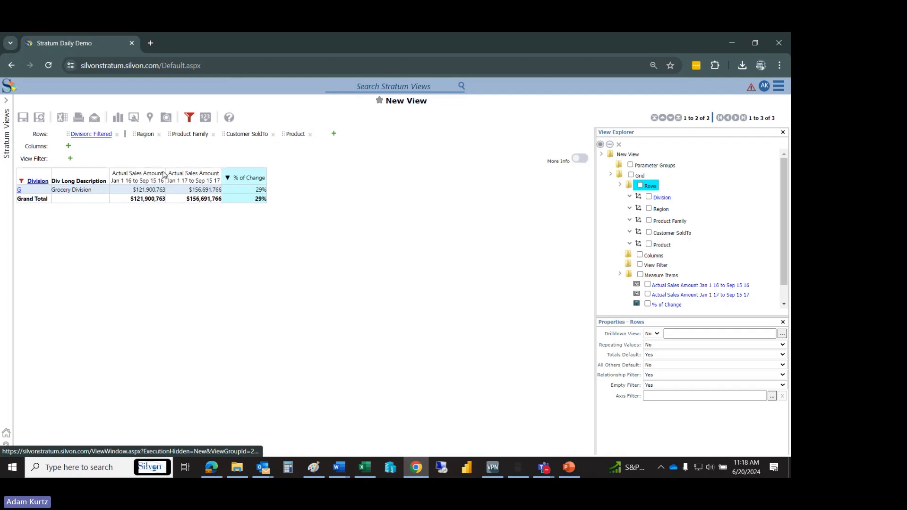
{"action": "left_click_drag", "start_coordinate": [246, 179], "coordinate": [103, 182]}
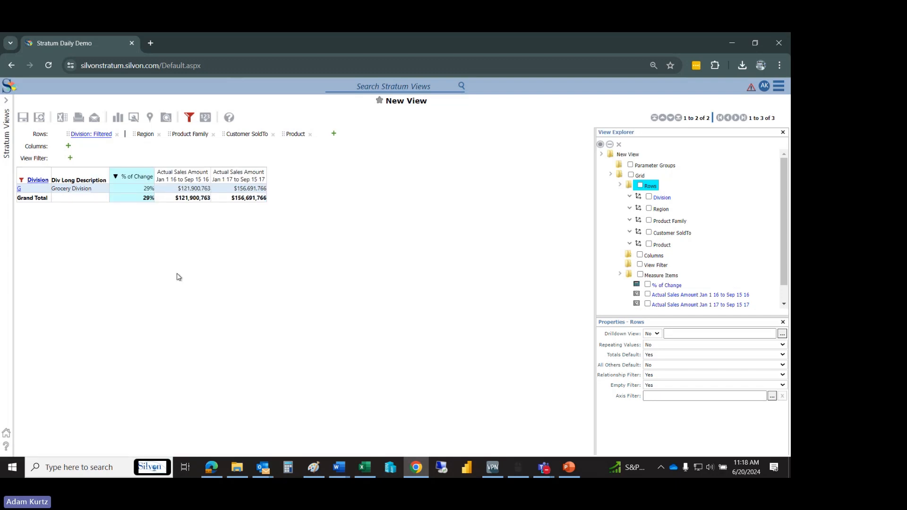
{"action": "left_click_drag", "start_coordinate": [136, 179], "coordinate": [192, 179]}
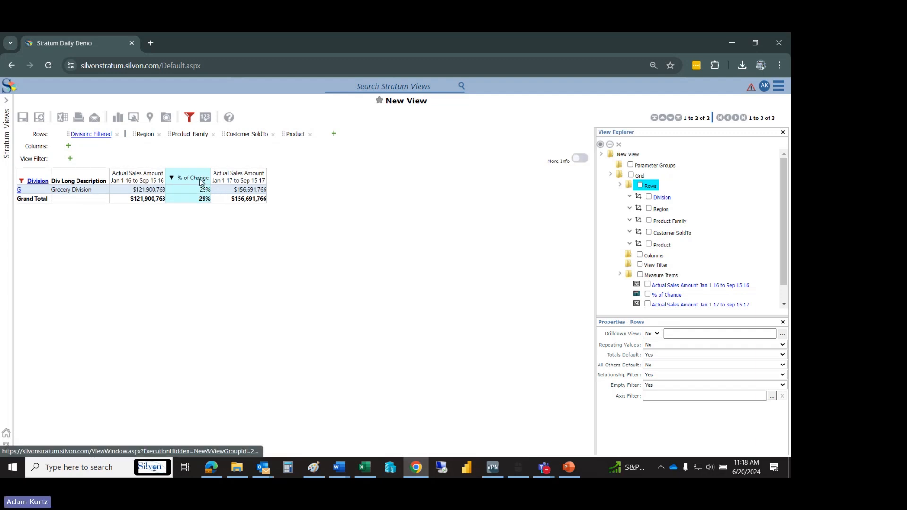
{"action": "left_click_drag", "start_coordinate": [201, 179], "coordinate": [259, 219]}
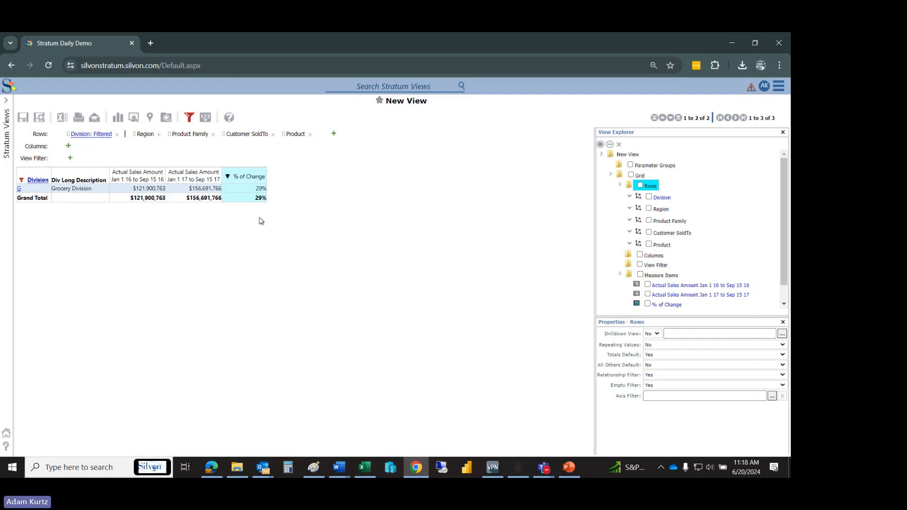
- Clear the Division filter on F - Foodservice Division and apply the change to the view
{"action": "left_click", "coordinate": [189, 117]}
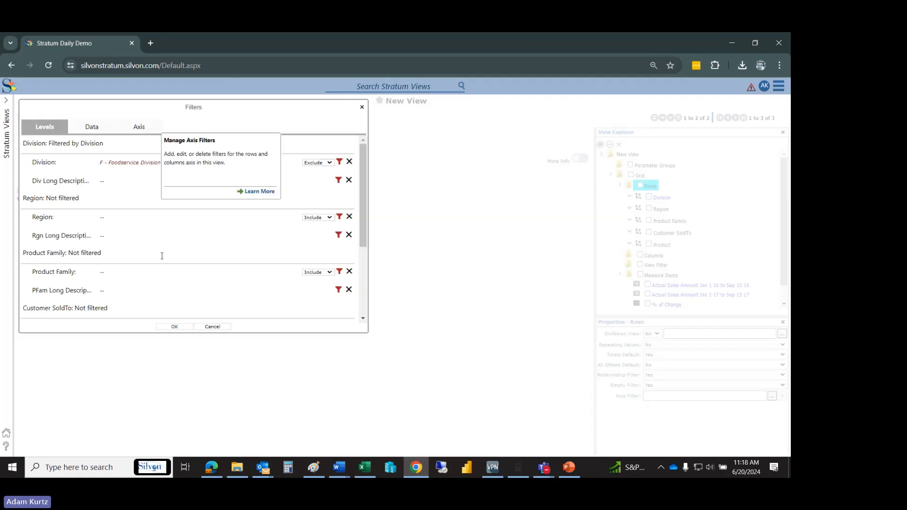
{"action": "left_click", "coordinate": [349, 161]}
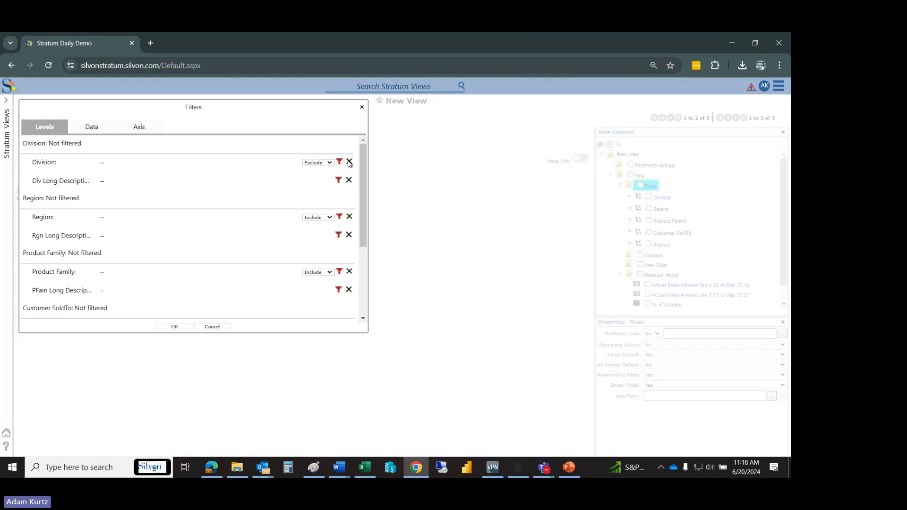
{"action": "left_click", "coordinate": [180, 327]}
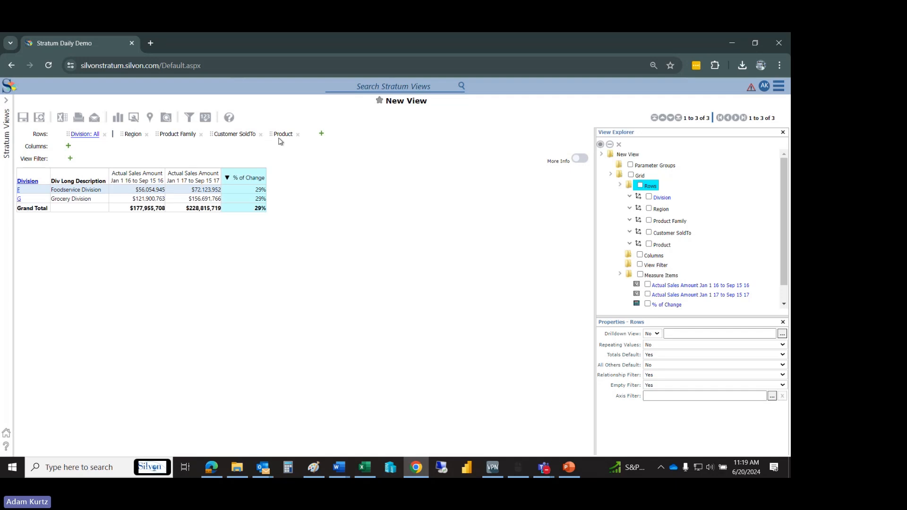
- Move Product to the front of the rows so that the view lists sales by product
{"action": "left_click_drag", "start_coordinate": [283, 140], "coordinate": [44, 136]}
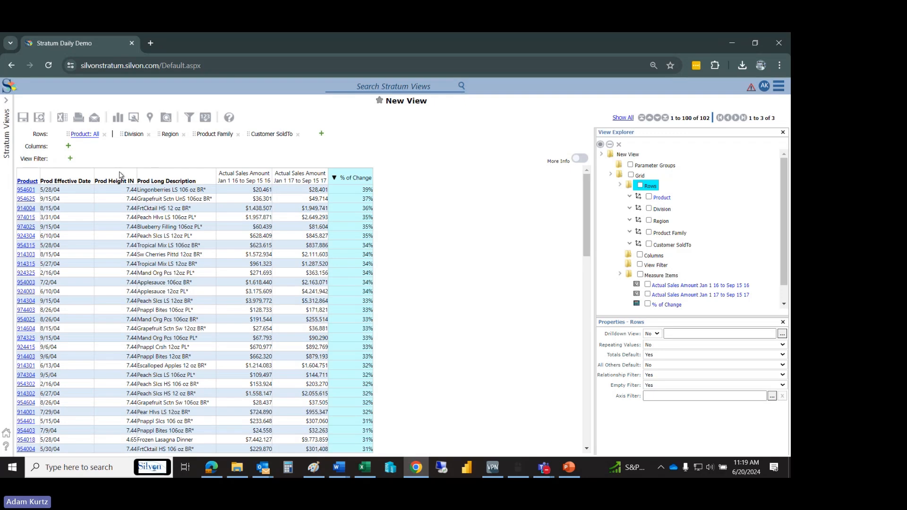
{"action": "right_click", "coordinate": [29, 182]}
{"action": "mouse_move", "coordinate": [61, 221]}
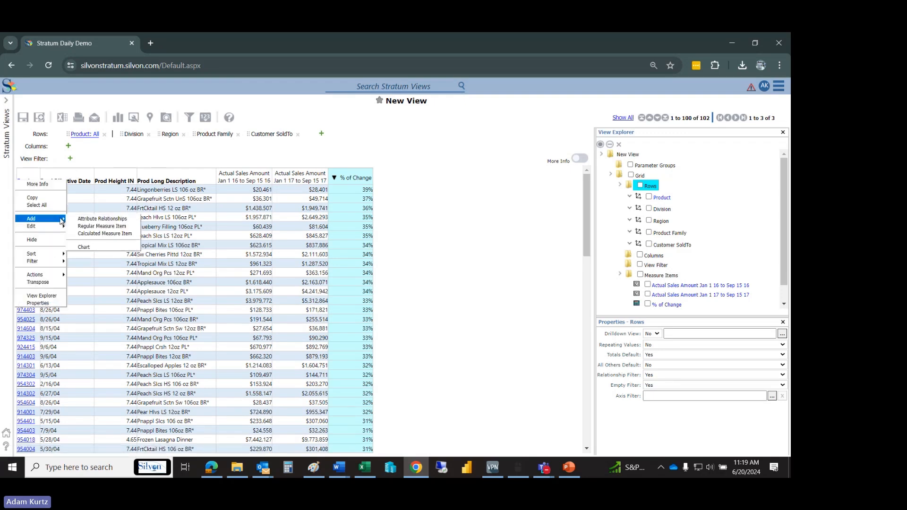
{"action": "left_click", "coordinate": [86, 219]}
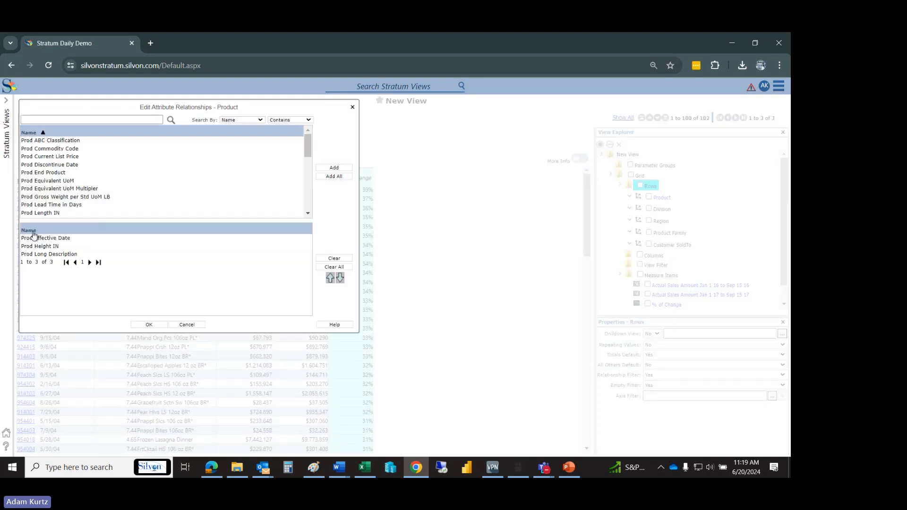
{"action": "mouse_move", "coordinate": [306, 146]}
{"action": "left_mouse_down"}
{"action": "mouse_move", "coordinate": [308, 173]}
{"action": "mouse_move", "coordinate": [305, 146]}
{"action": "left_mouse_up"}
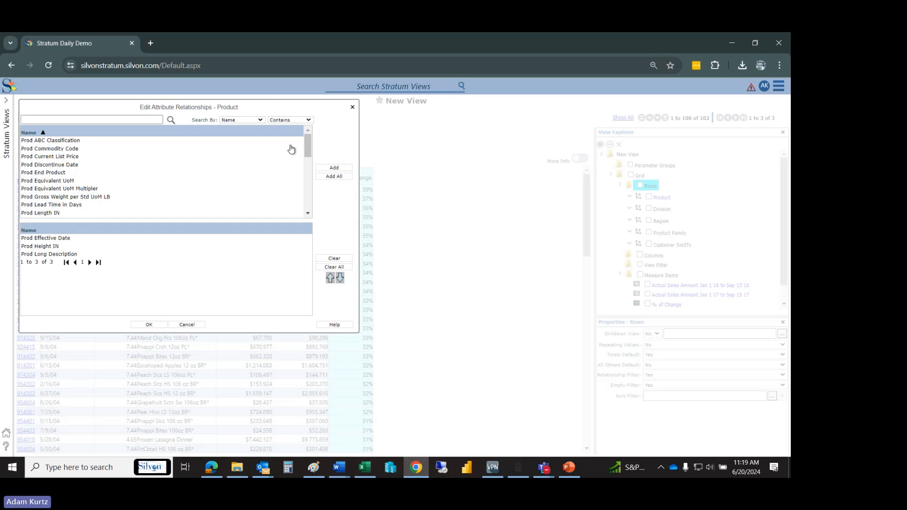
{"action": "left_click", "coordinate": [186, 325]}
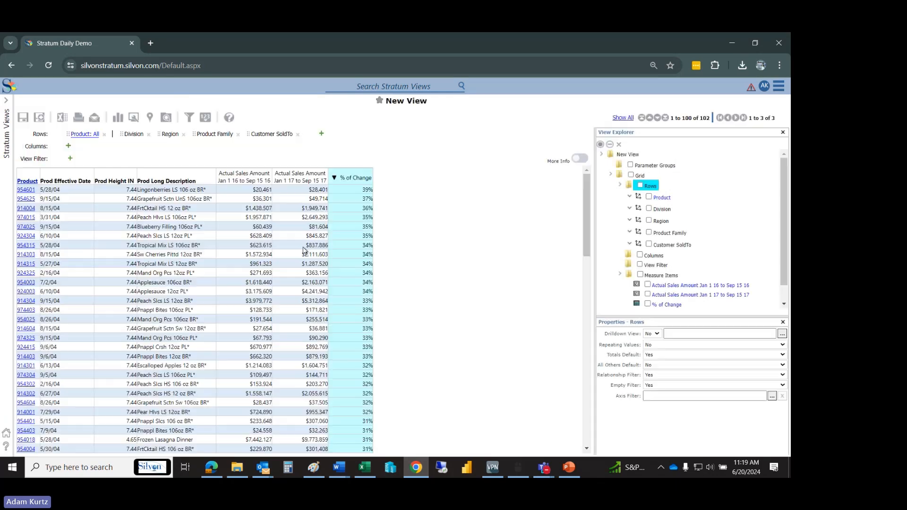
{"action": "right_click", "coordinate": [38, 189]}
{"action": "mouse_move", "coordinate": [52, 223]}
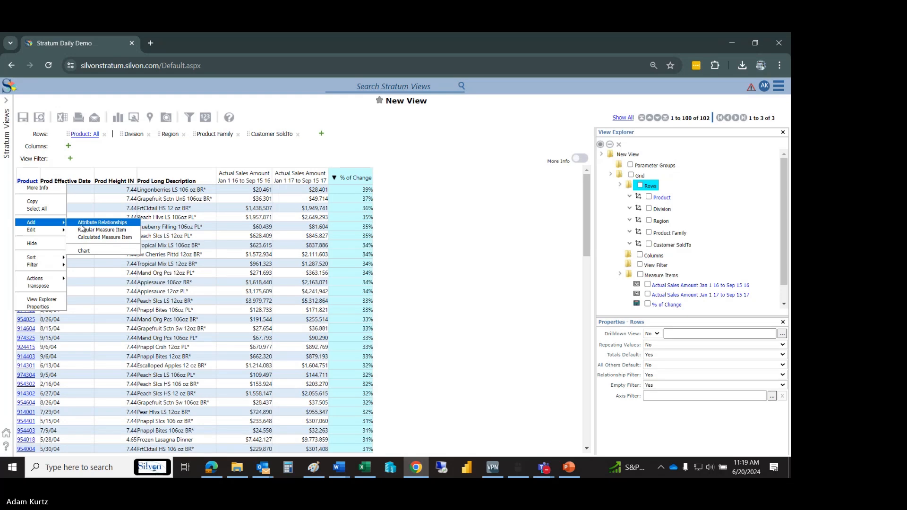
{"action": "left_click", "coordinate": [423, 216]}
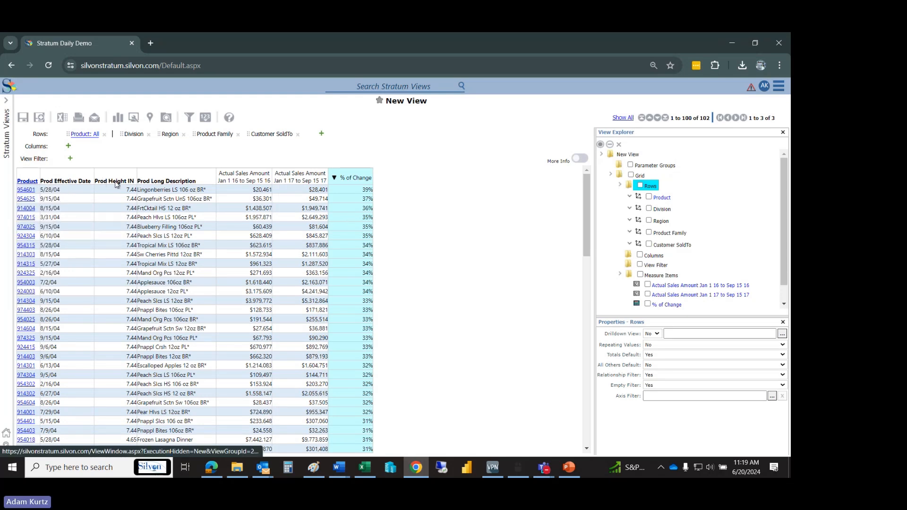
- Place the Prod Height IN column ahead of Prod Effective Date and add the Prod Current List Price attribute to Product
{"action": "left_click_drag", "start_coordinate": [116, 184], "coordinate": [33, 182]}
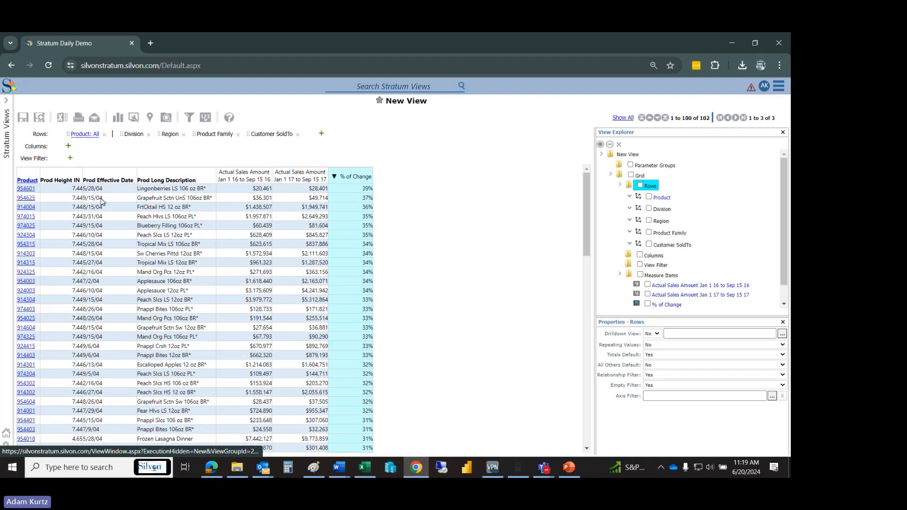
{"action": "right_click", "coordinate": [124, 184]}
{"action": "mouse_move", "coordinate": [101, 219]}
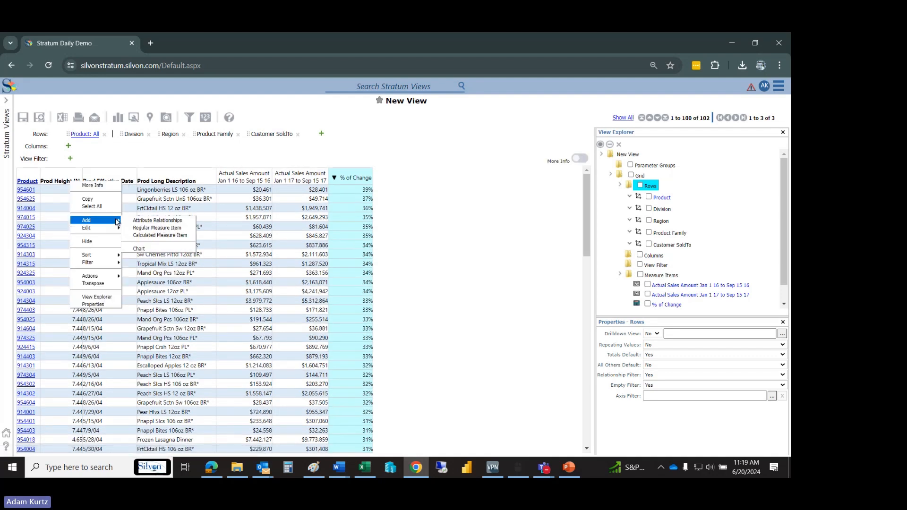
{"action": "left_click", "coordinate": [147, 223]}
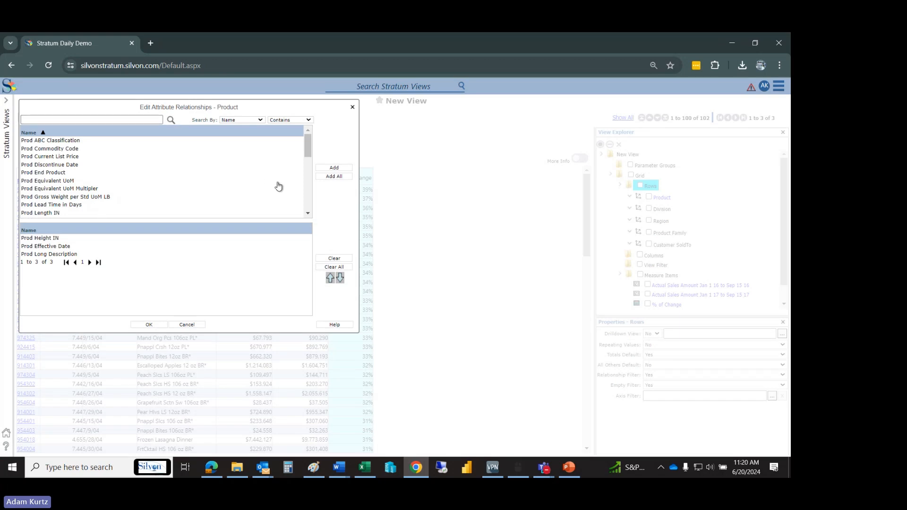
{"action": "double_click", "coordinate": [72, 157]}
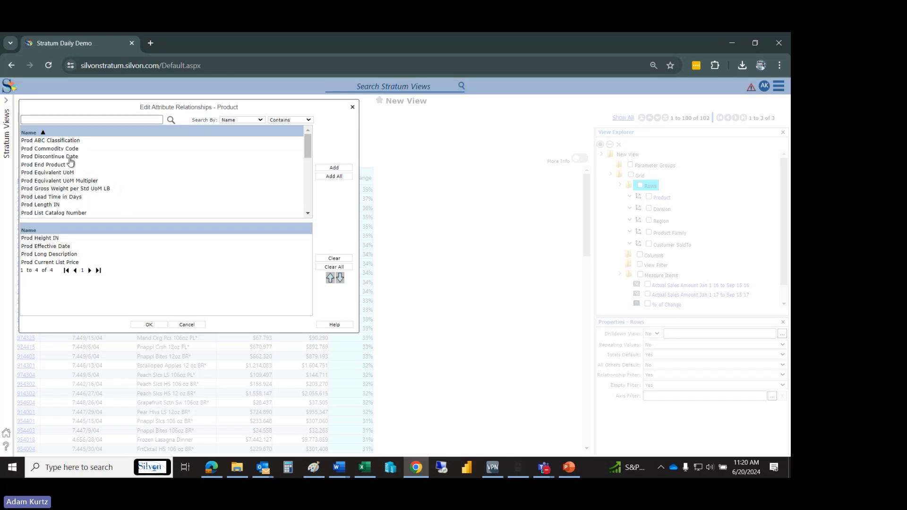
{"action": "left_click", "coordinate": [150, 324]}
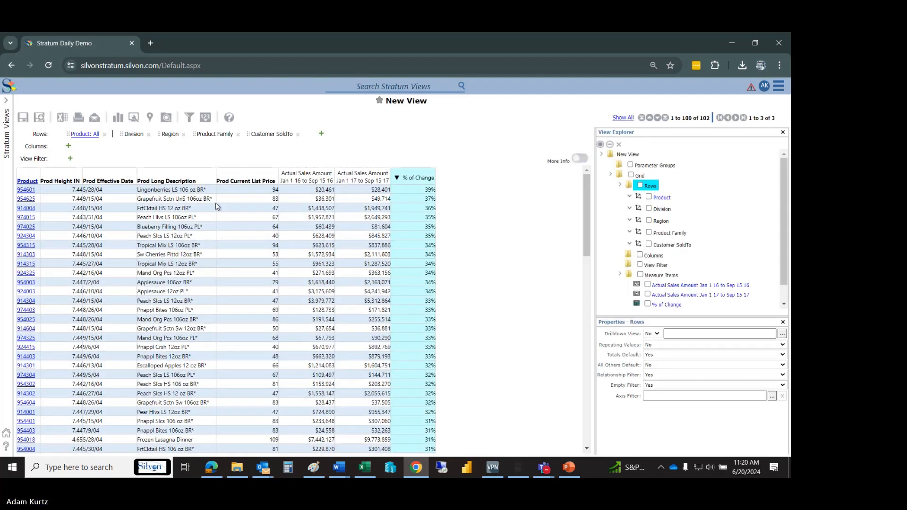
- Sort the products by Prod Current List Price in descending order
{"action": "right_click", "coordinate": [259, 185]}
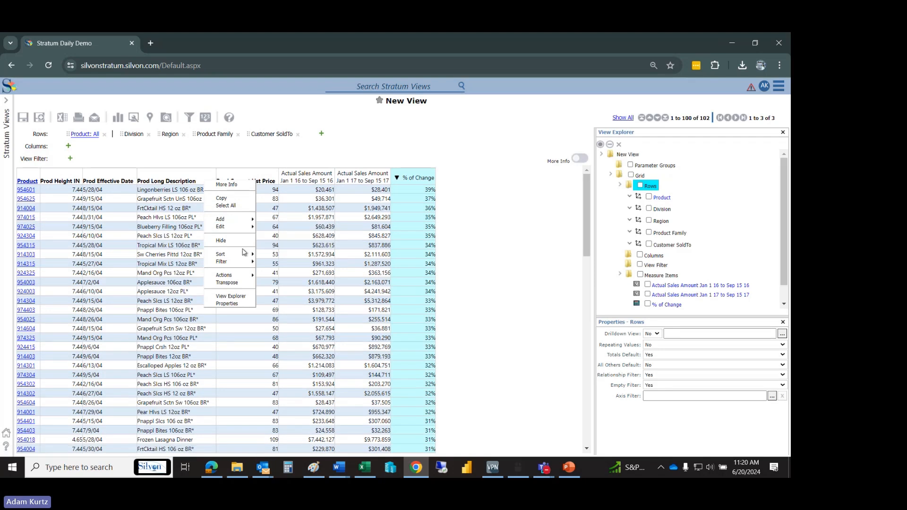
{"action": "left_click", "coordinate": [263, 260]}
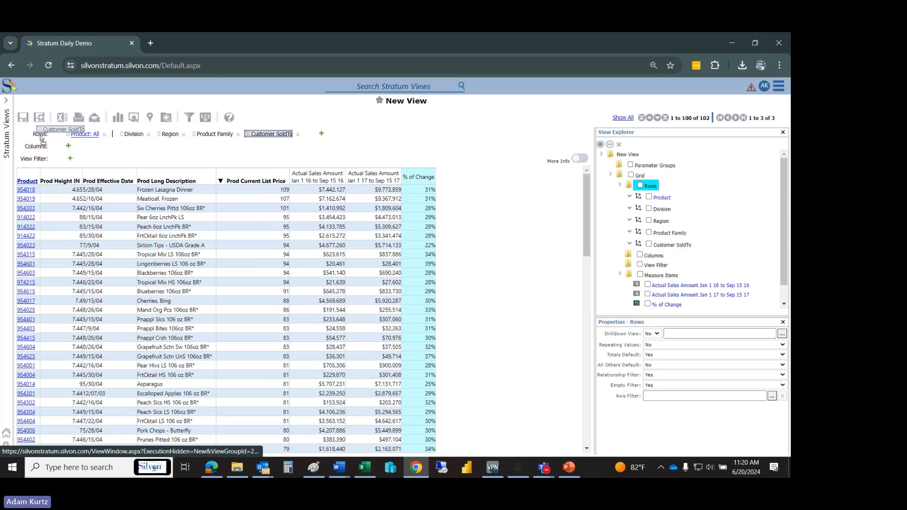
- Move Customer SoldTo to the front of the rows and add its SldTo City, Contact, Country and Credit Limit attributes
{"action": "left_click_drag", "start_coordinate": [40, 138], "coordinate": [41, 137]}
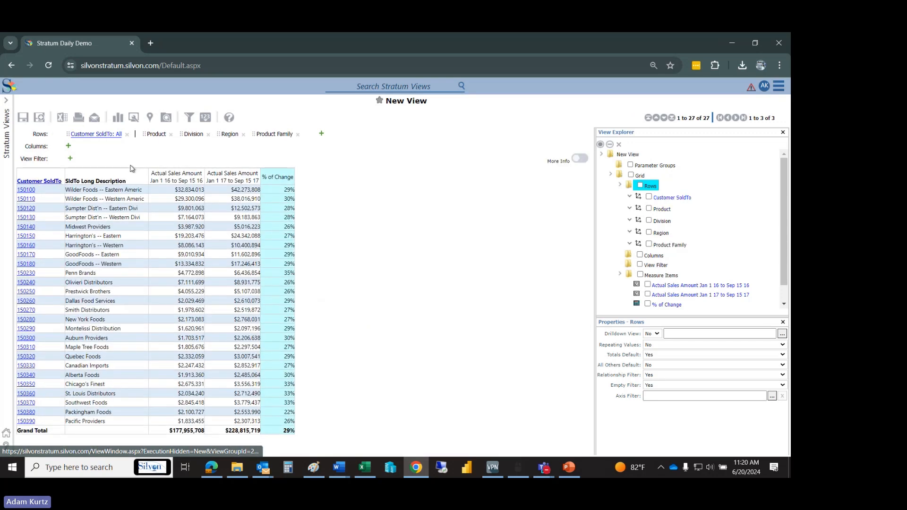
{"action": "right_click", "coordinate": [130, 181]}
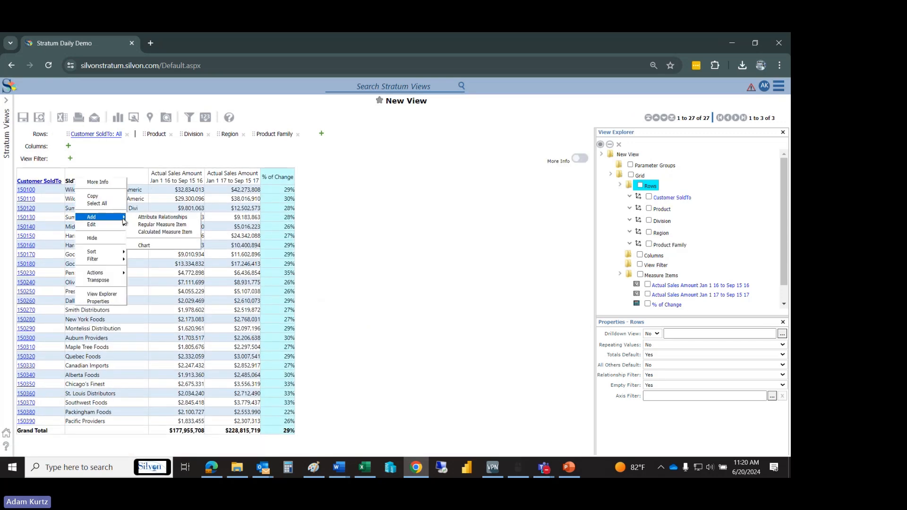
{"action": "left_click", "coordinate": [140, 220]}
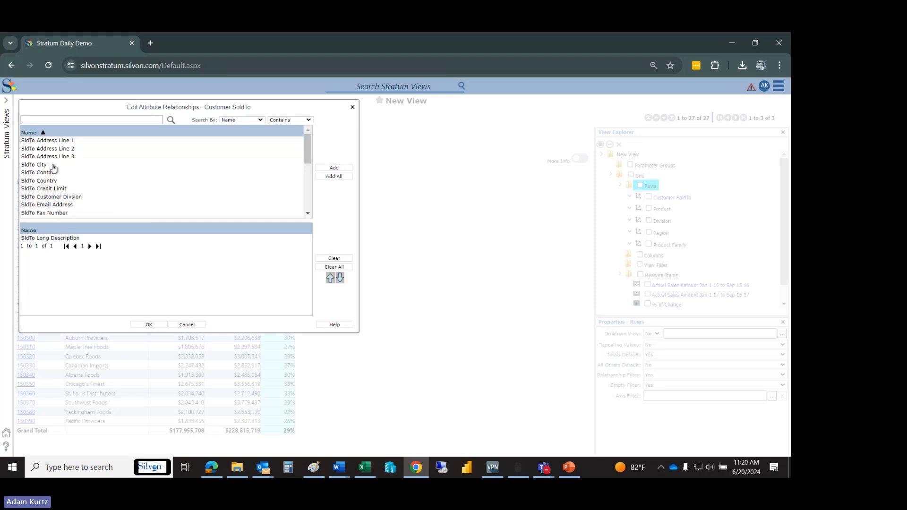
{"action": "left_click_drag", "start_coordinate": [51, 165], "coordinate": [62, 189]}
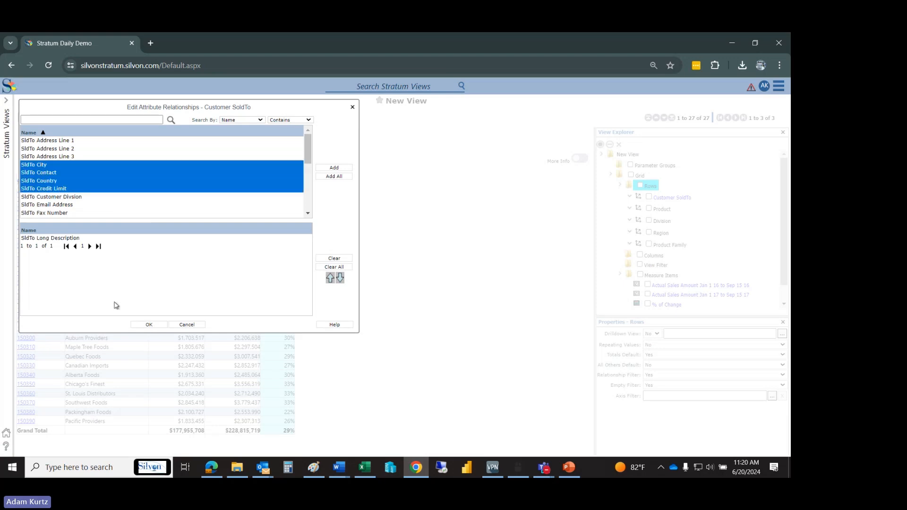
{"action": "left_click", "coordinate": [148, 324]}
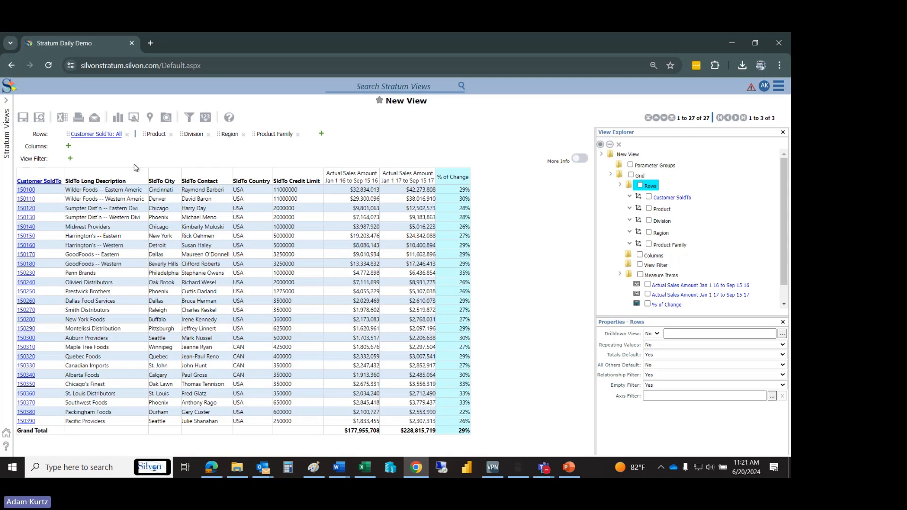
- Start saving the view under a new name, Sales YTD Analysis, with the description "This is a view to analyze sales"
{"action": "left_click", "coordinate": [40, 118]}
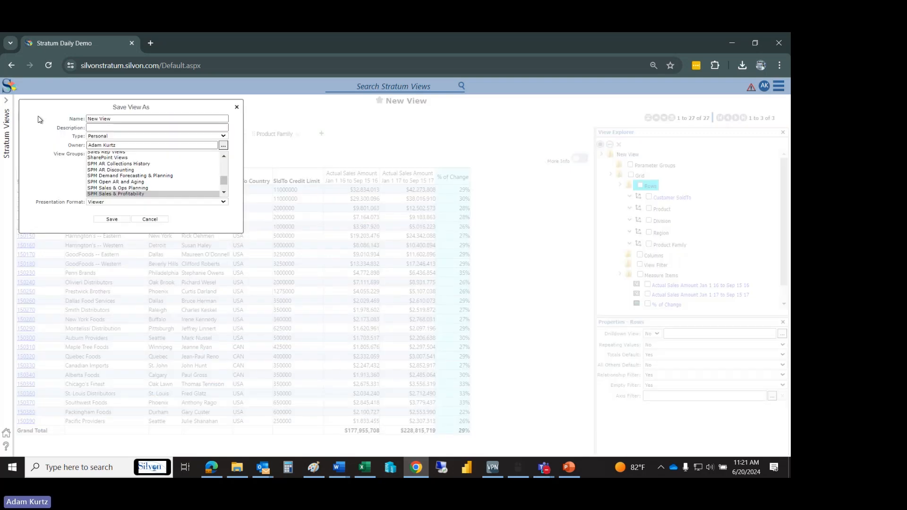
{"action": "left_click", "coordinate": [67, 118]}
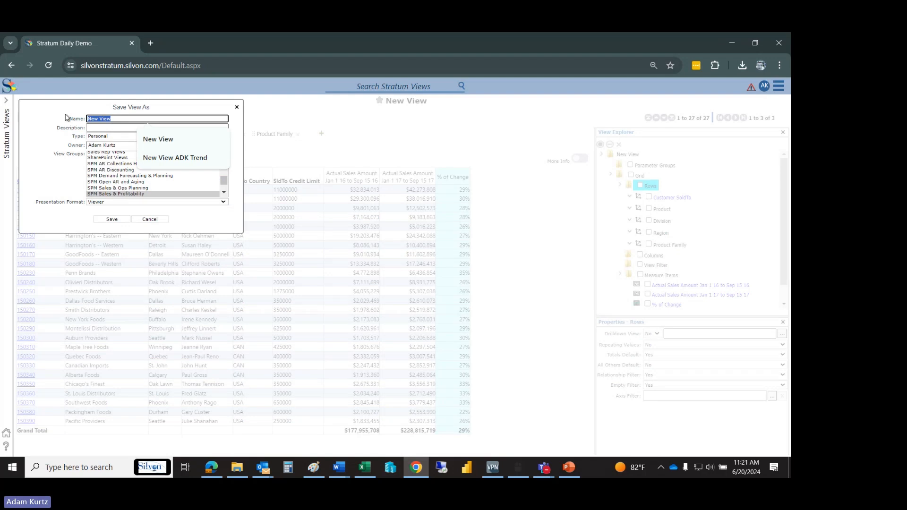
{"action": "type", "text": "Sales C"}
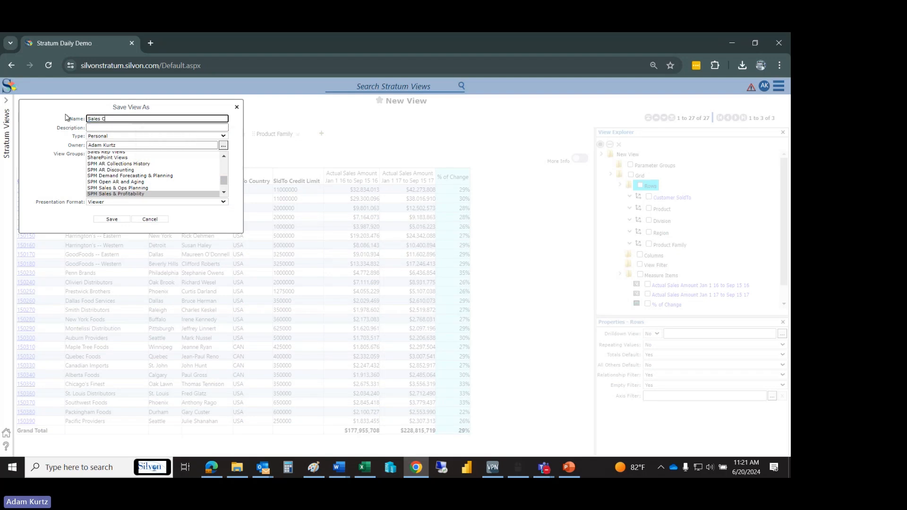
{"action": "key", "text": "BackSpace"}
{"action": "type", "text": "YTD Analysis"}
{"action": "left_click", "coordinate": [104, 128]}
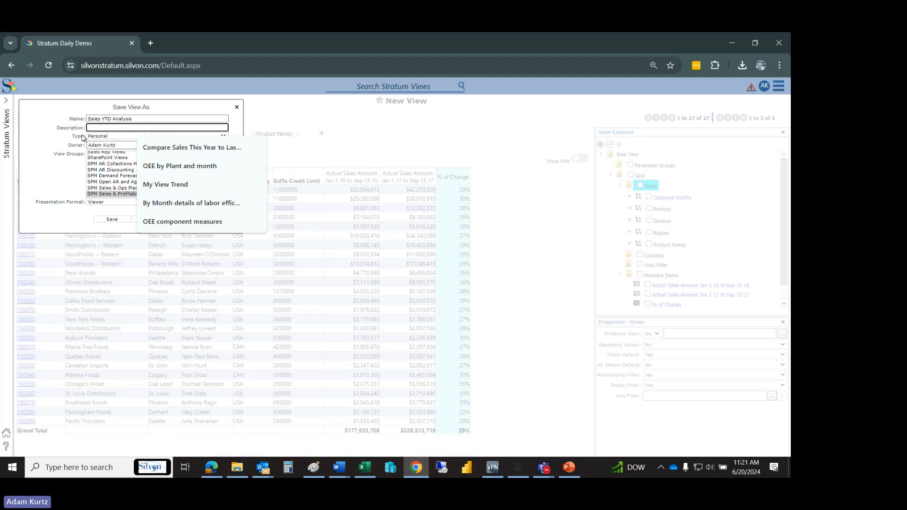
{"action": "type", "text": "T"}
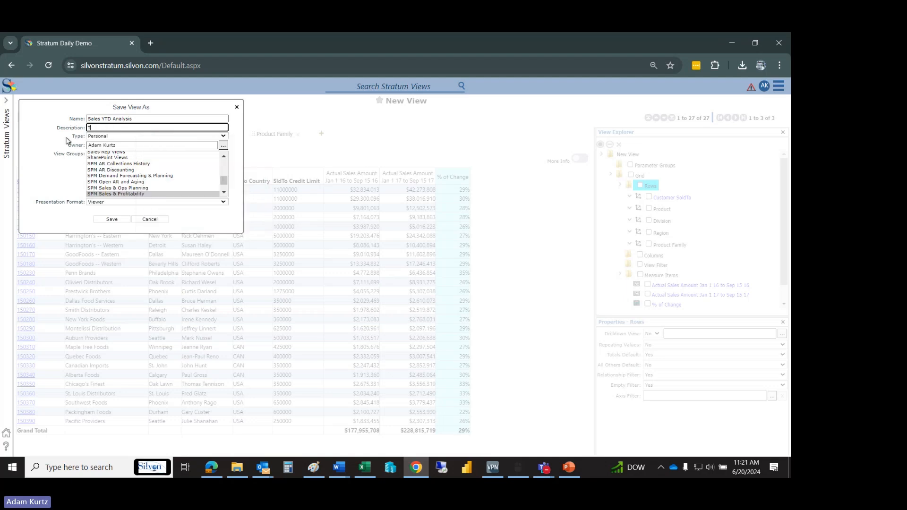
{"action": "type", "text": "his is a view to analyze sales"}
- Save the view as type Personal in the SPM Sales & Profitability view group only
{"action": "left_click", "coordinate": [93, 137]}
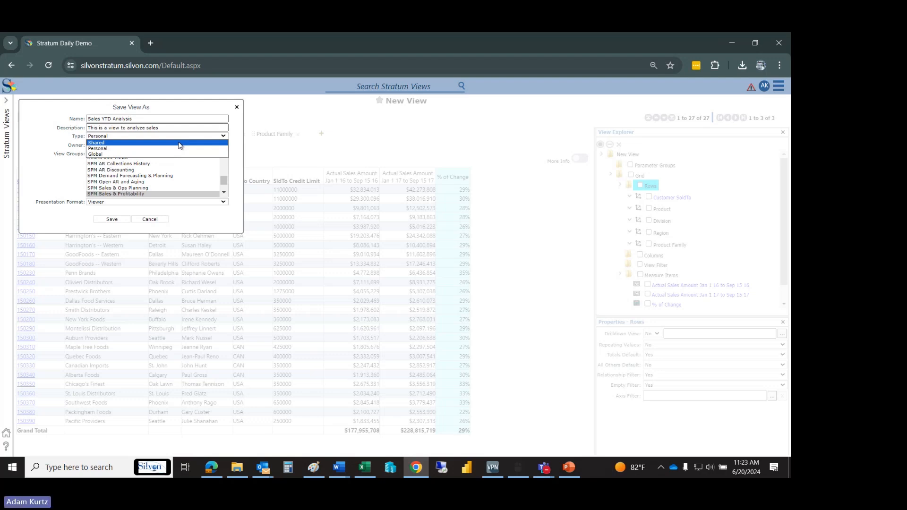
{"action": "left_click", "coordinate": [57, 141]}
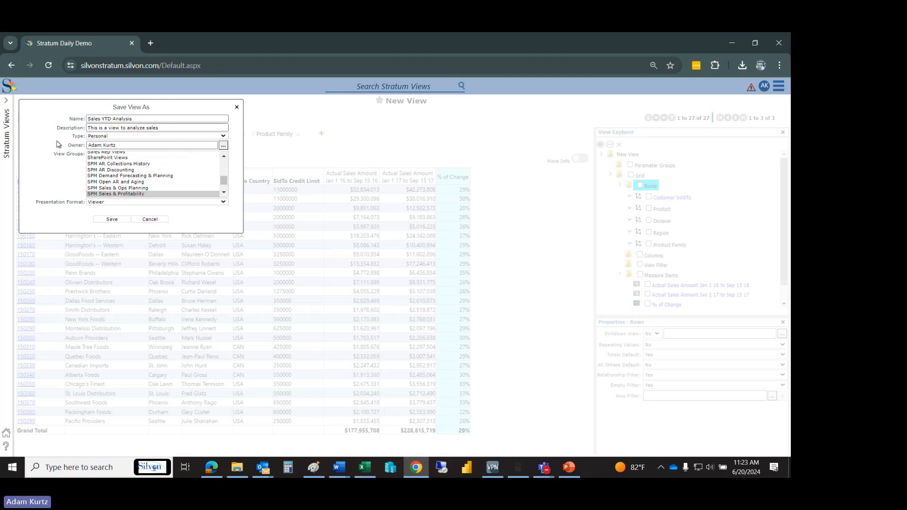
{"action": "left_click", "coordinate": [146, 194]}
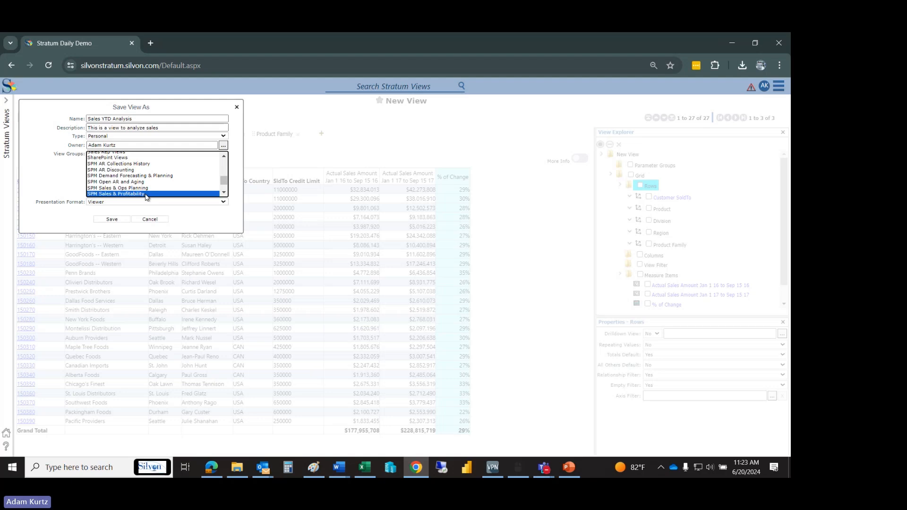
{"action": "left_click", "coordinate": [132, 177], "text": "ctrl"}
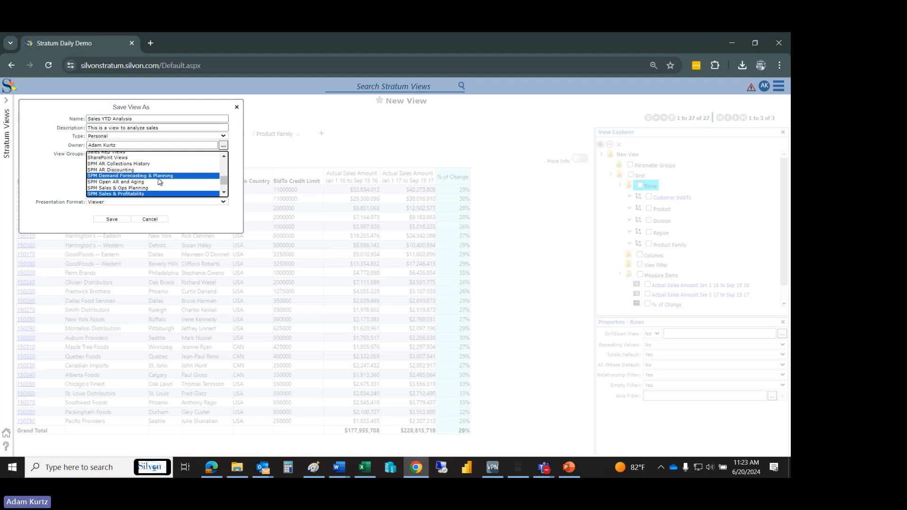
{"action": "left_click", "coordinate": [190, 178], "text": "ctrl"}
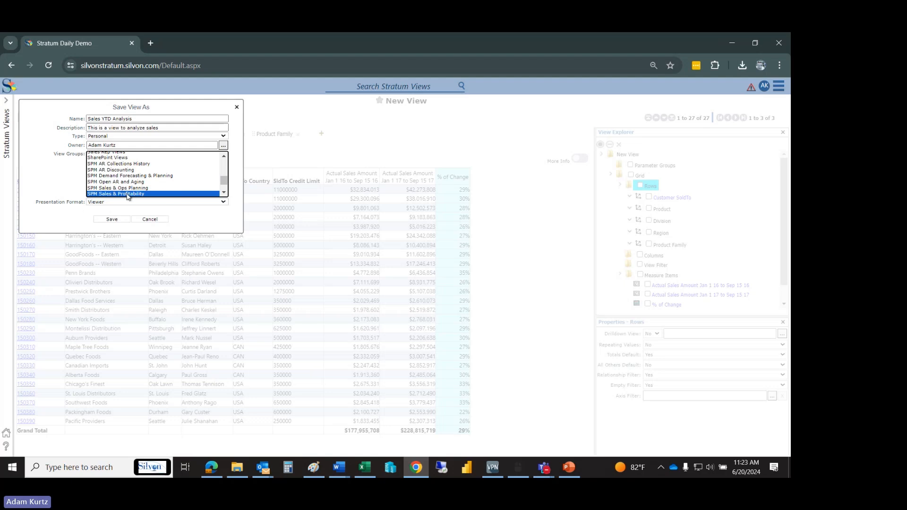
{"action": "left_click", "coordinate": [121, 218]}
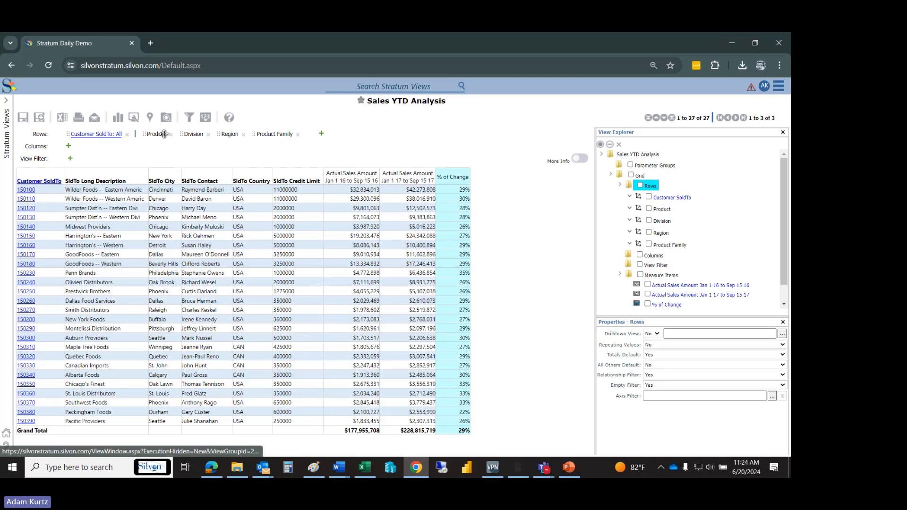
- Refresh the page, reopen Sales YTD Analysis from the SPM Sales & Profitability group and show its View Explorer
{"action": "left_click", "coordinate": [9, 142]}
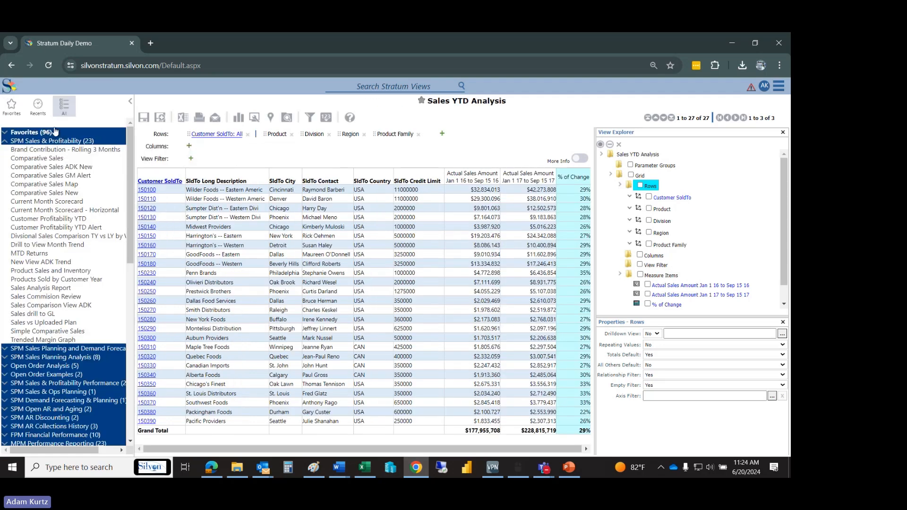
{"action": "left_click", "coordinate": [49, 65]}
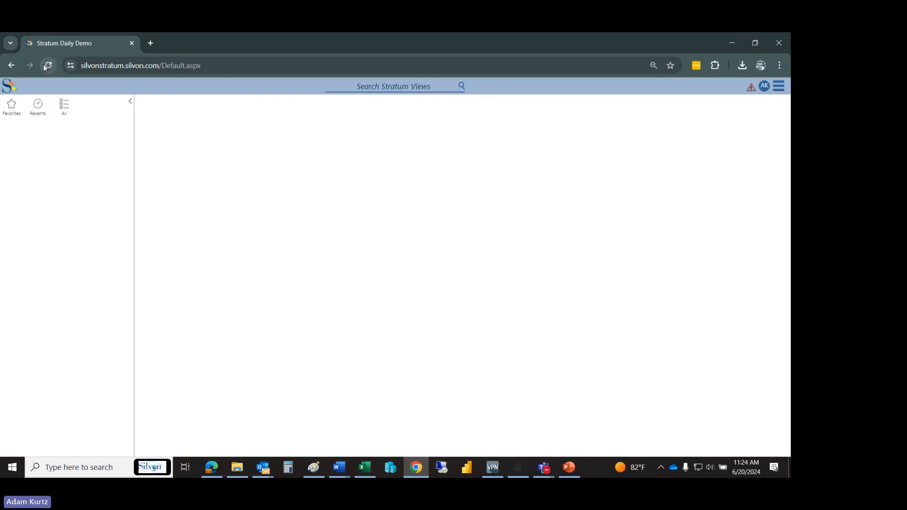
{"action": "left_click", "coordinate": [66, 140]}
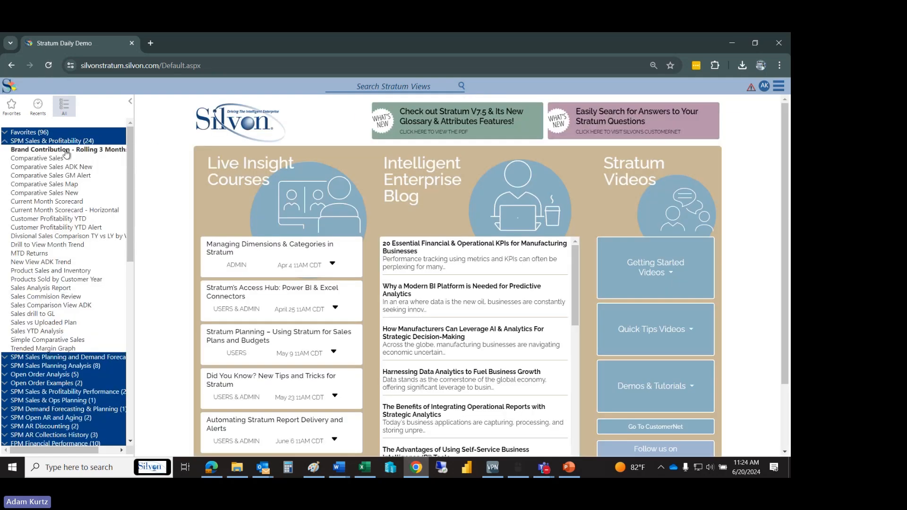
{"action": "left_click", "coordinate": [42, 333]}
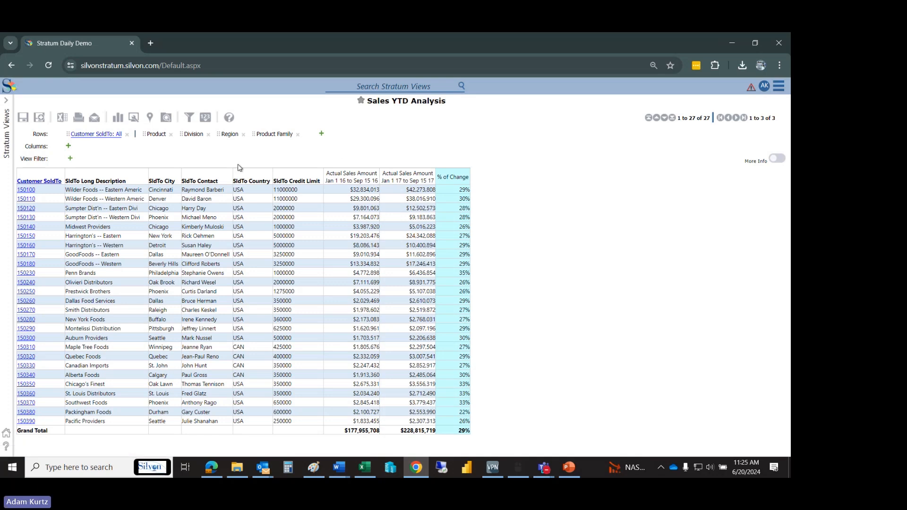
{"action": "left_click", "coordinate": [168, 120]}
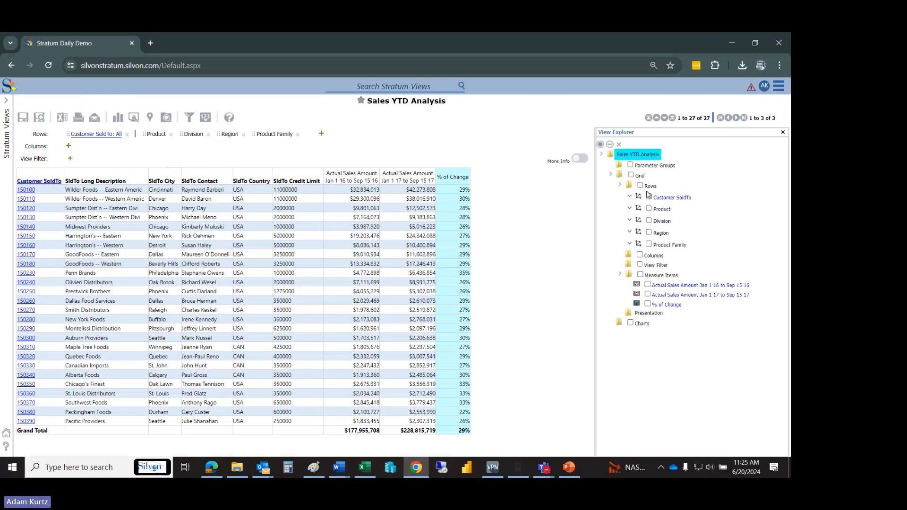
- Set the Time Range property of Measure Items to No and accept removing all existing measure items
{"action": "left_click", "coordinate": [668, 278]}
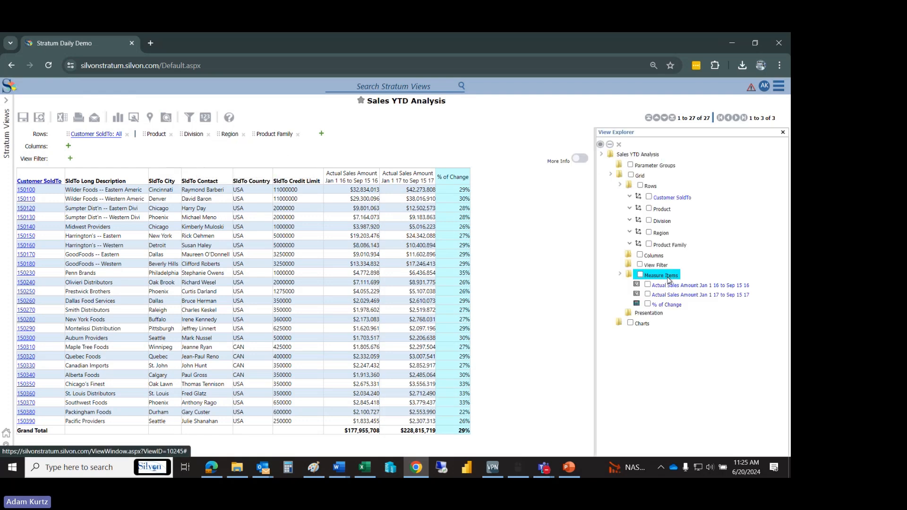
{"action": "right_click", "coordinate": [667, 278]}
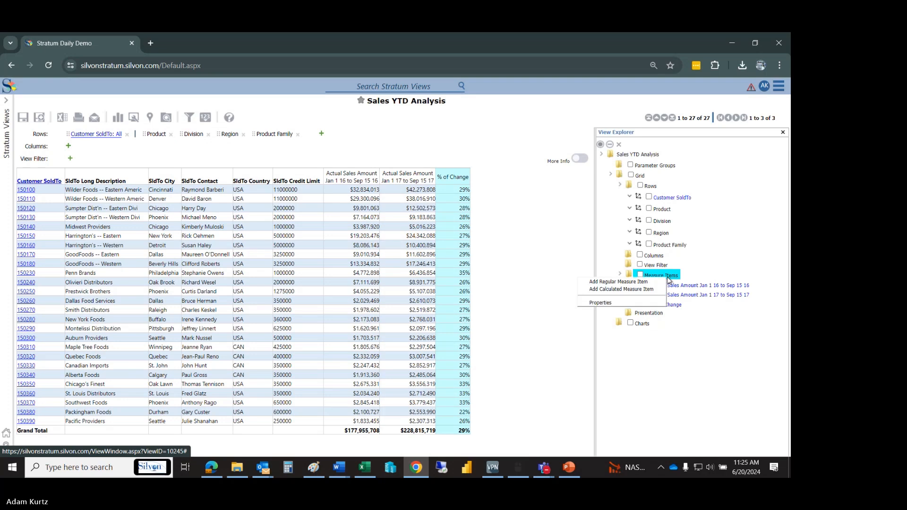
{"action": "left_click", "coordinate": [629, 303]}
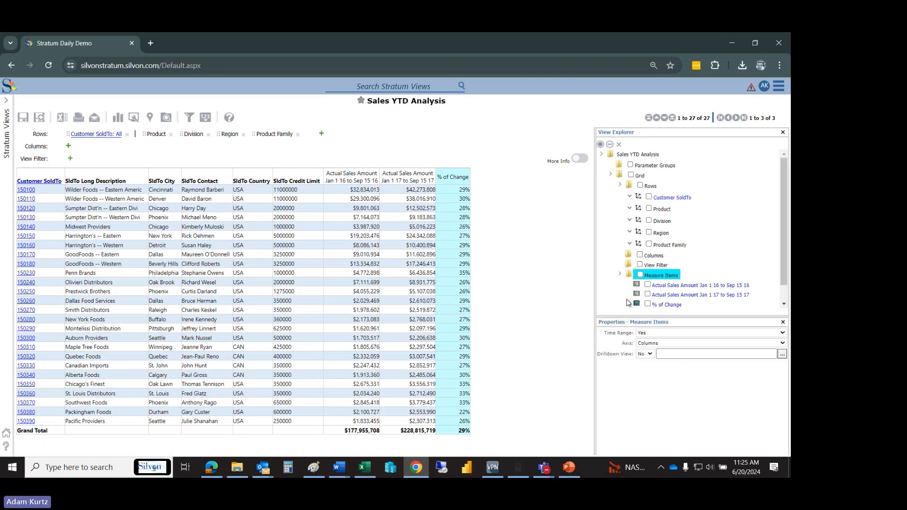
{"action": "right_click", "coordinate": [653, 278]}
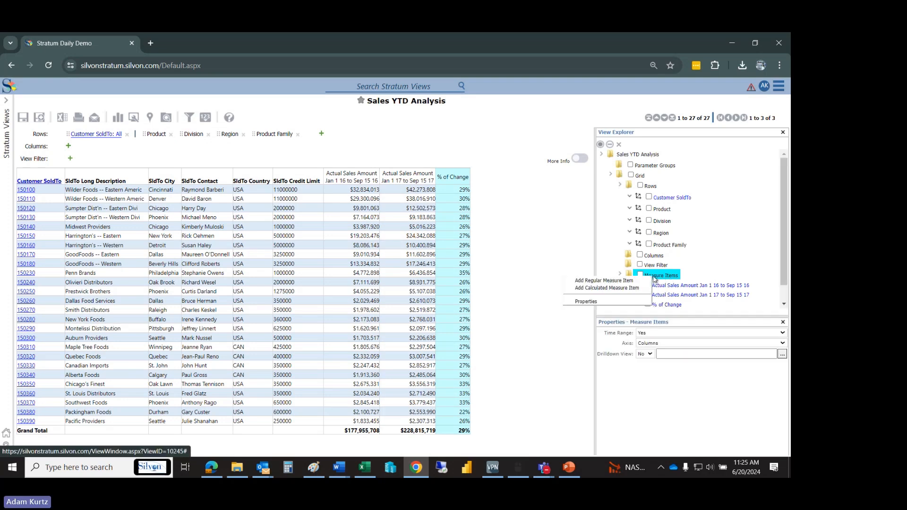
{"action": "left_click", "coordinate": [624, 303]}
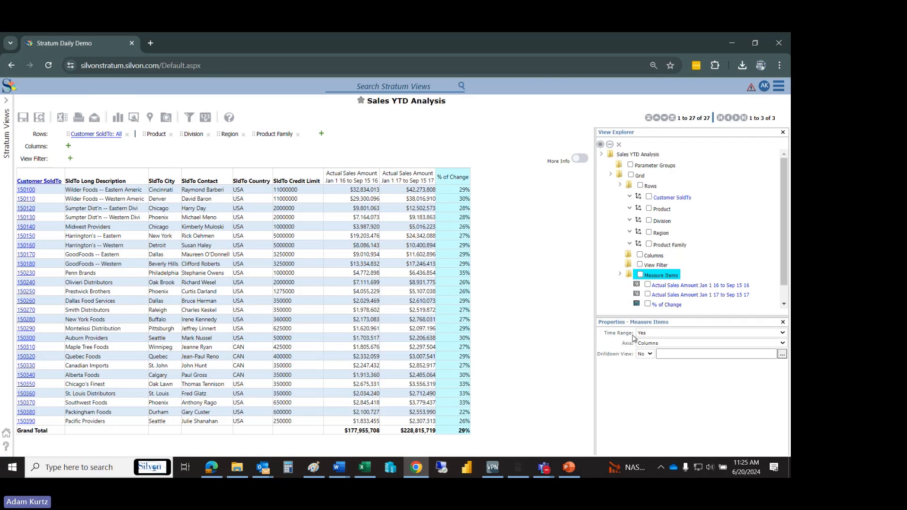
{"action": "left_click", "coordinate": [652, 337]}
{"action": "left_click", "coordinate": [652, 345]}
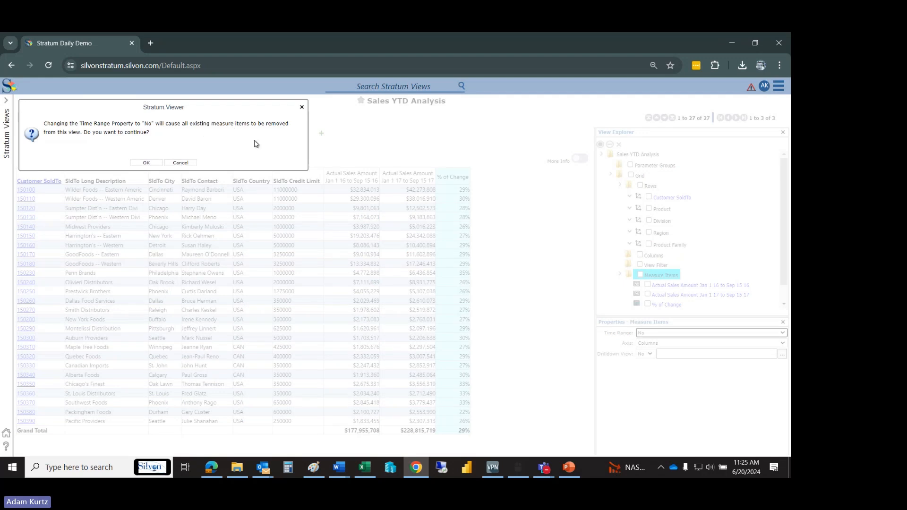
{"action": "left_click", "coordinate": [146, 162]}
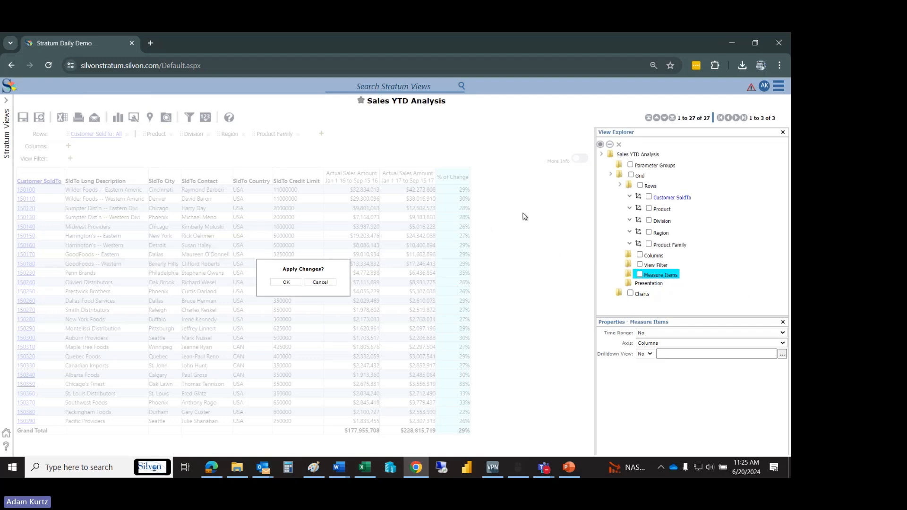
- Add the Year Months dimension to the view's Columns
{"action": "left_click", "coordinate": [651, 258]}
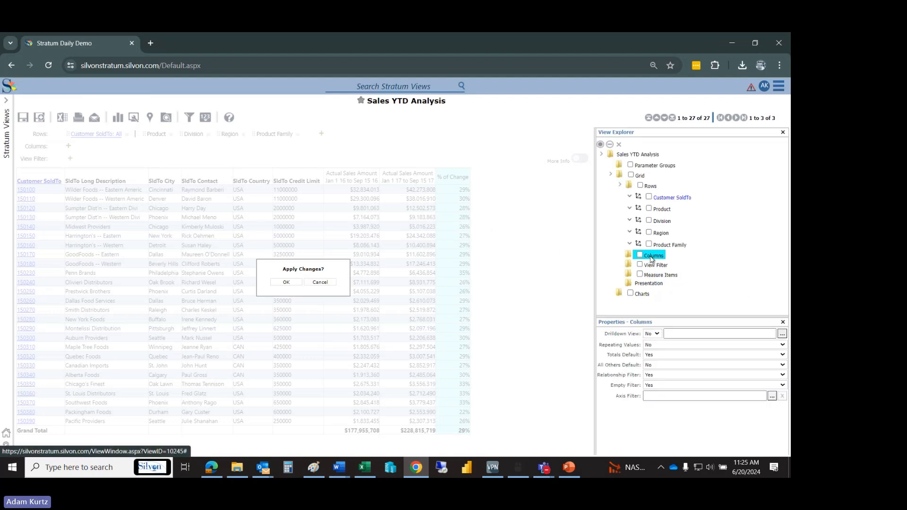
{"action": "right_click", "coordinate": [651, 258]}
{"action": "left_click", "coordinate": [648, 262]}
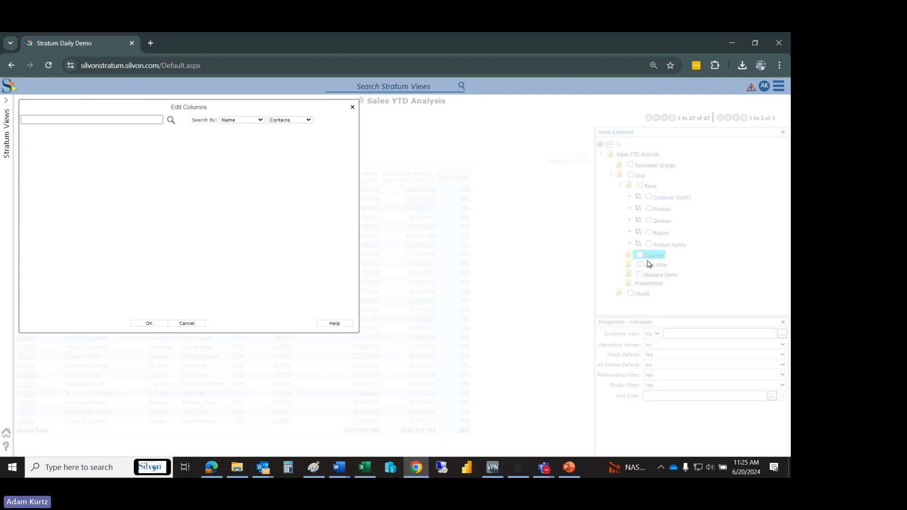
{"action": "left_click_drag", "start_coordinate": [307, 134], "coordinate": [318, 211]}
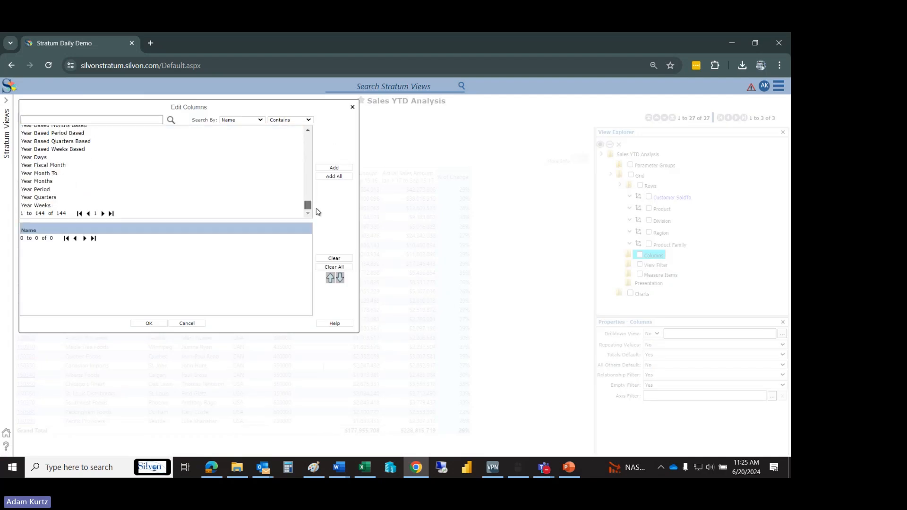
{"action": "double_click", "coordinate": [63, 182]}
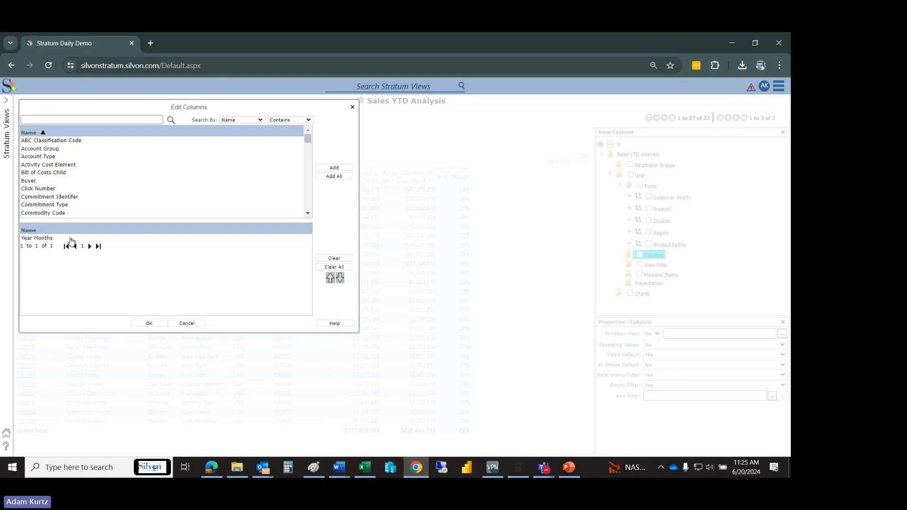
{"action": "left_click", "coordinate": [149, 324]}
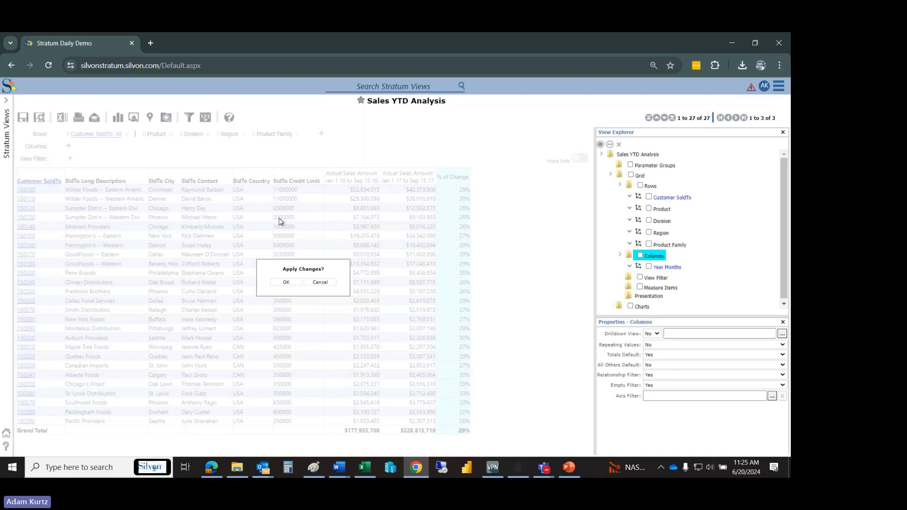
- Search the measures for sales, add Actual Sales Amount as a regular measure item and return to the grid
{"action": "right_click", "coordinate": [651, 286]}
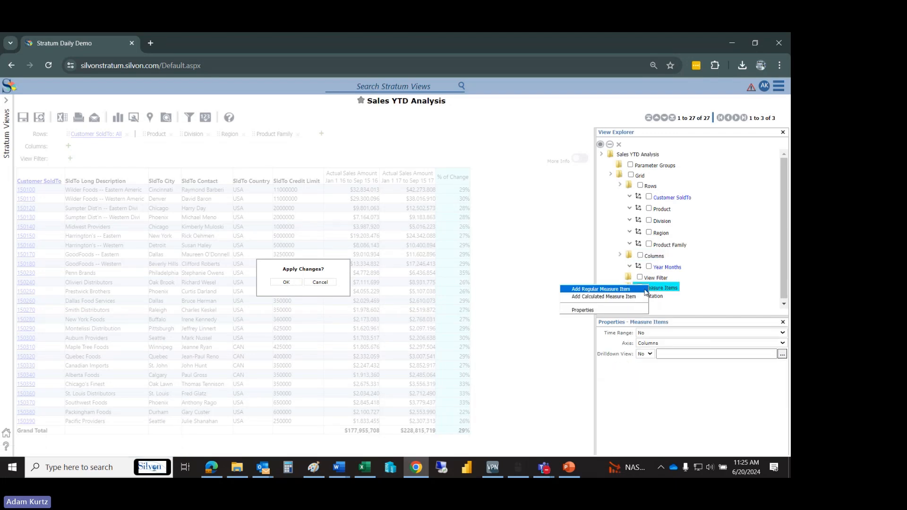
{"action": "left_click", "coordinate": [645, 289]}
{"action": "left_click", "coordinate": [157, 119]}
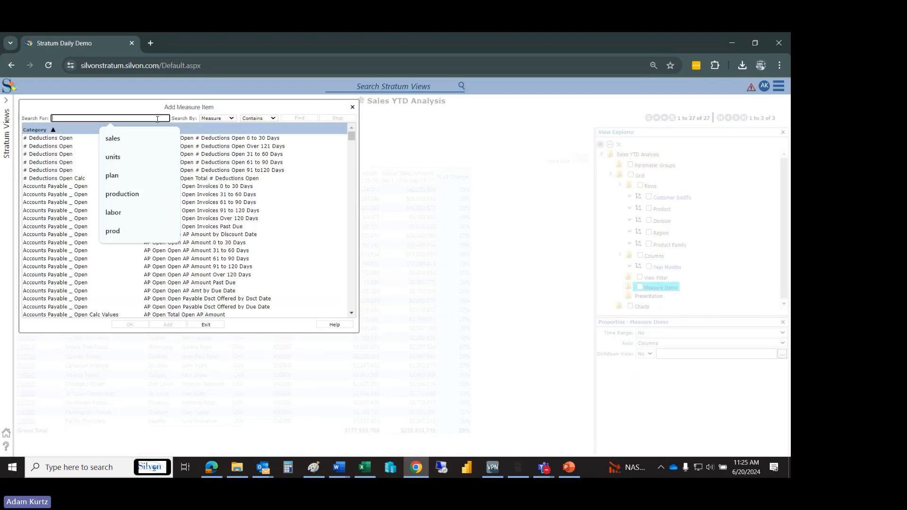
{"action": "left_click", "coordinate": [152, 139]}
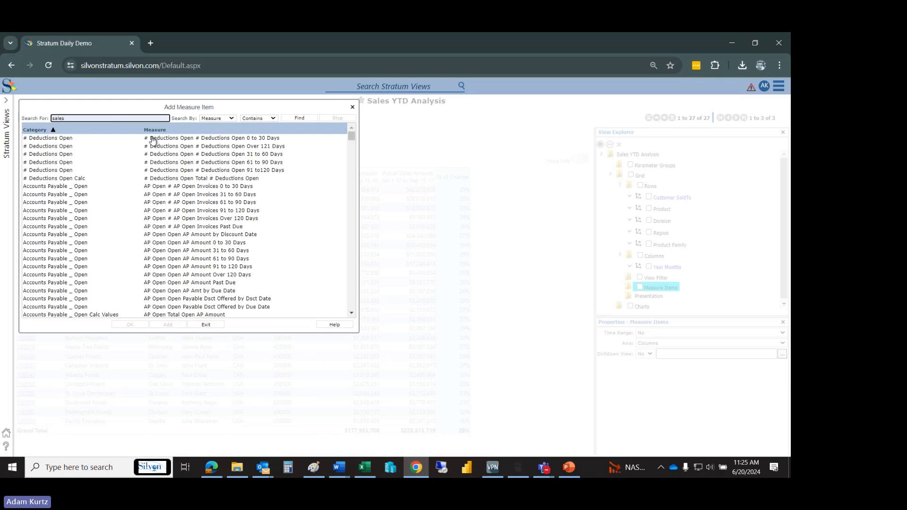
{"action": "key", "text": "Return"}
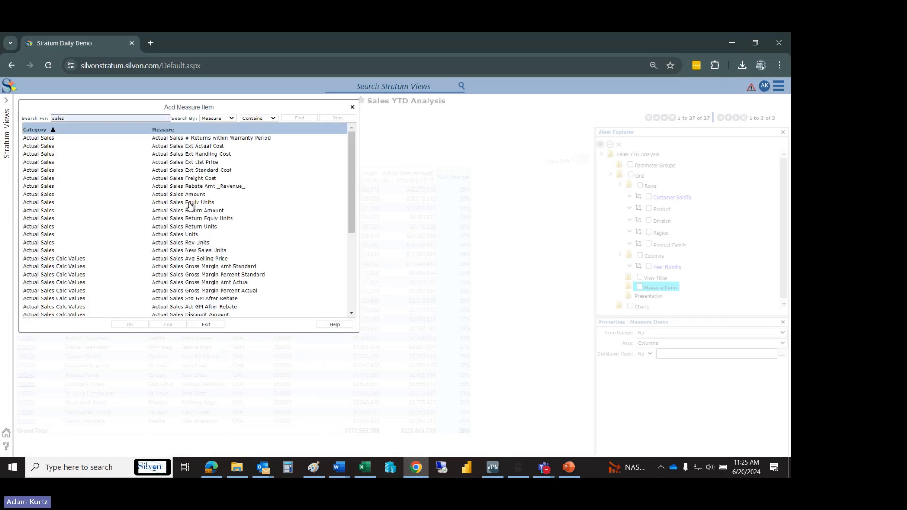
{"action": "left_click", "coordinate": [190, 206]}
{"action": "left_click", "coordinate": [170, 325]}
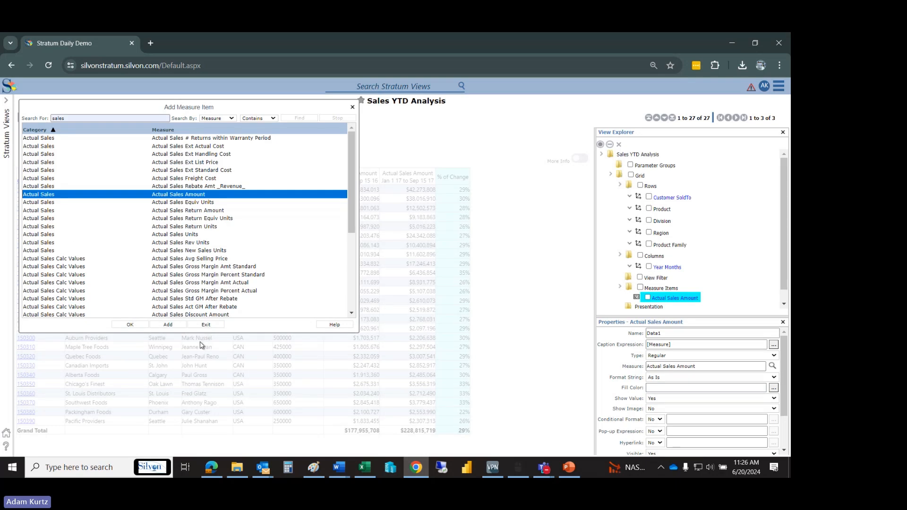
{"action": "left_click", "coordinate": [207, 326]}
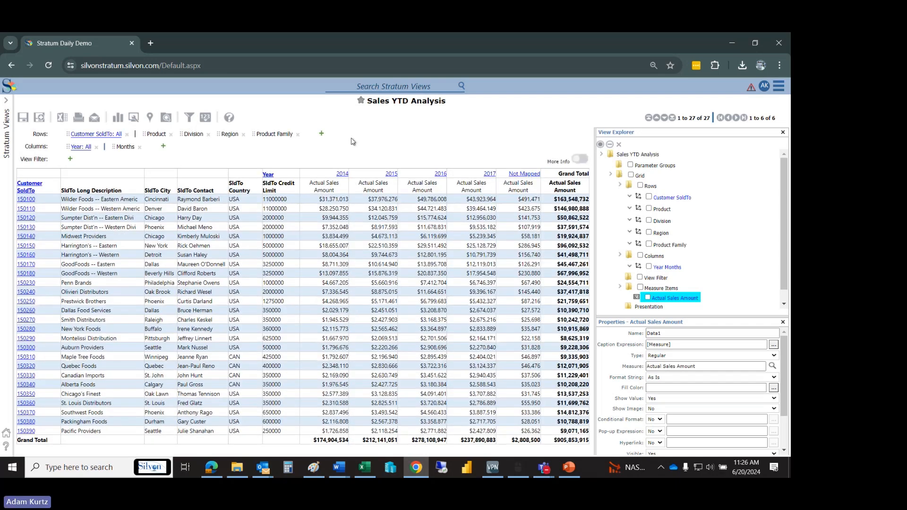
- Filter the Year columns to the members 2016 and 2017
{"action": "right_click", "coordinate": [269, 174]}
{"action": "mouse_move", "coordinate": [237, 257]}
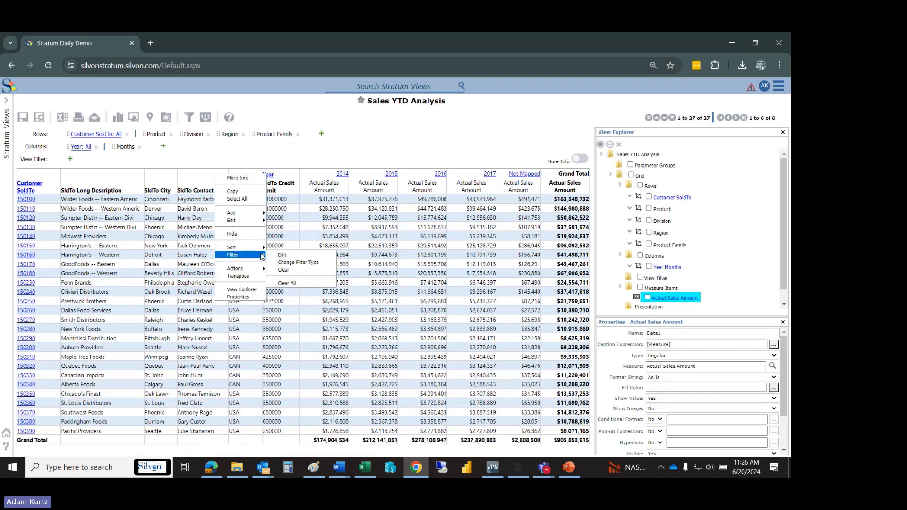
{"action": "left_click", "coordinate": [283, 255]}
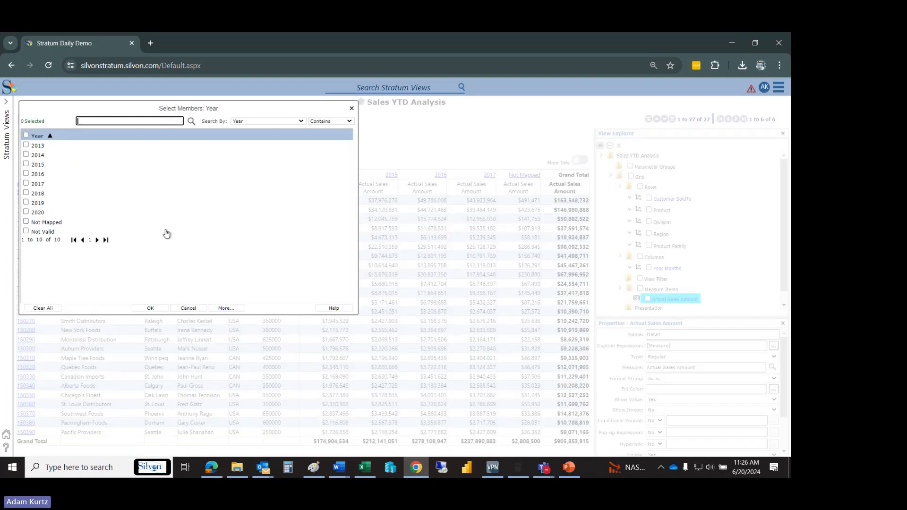
{"action": "left_click", "coordinate": [38, 185]}
{"action": "left_click", "coordinate": [46, 177]}
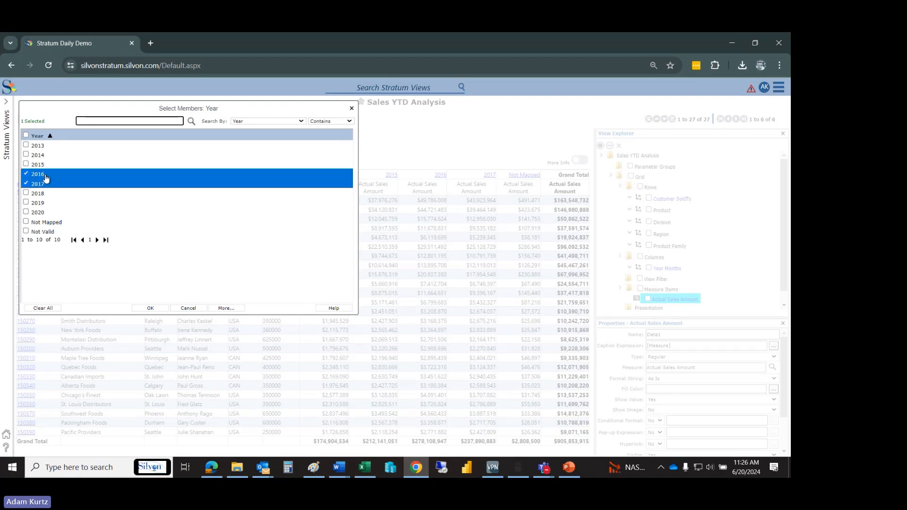
{"action": "left_click", "coordinate": [162, 309]}
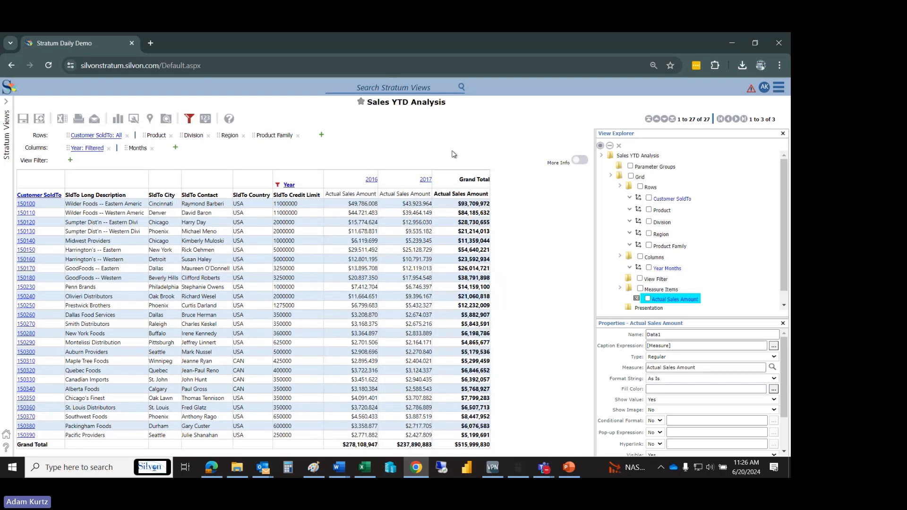
- Sort the Year columns in descending order
{"action": "mouse_move", "coordinate": [279, 187]}
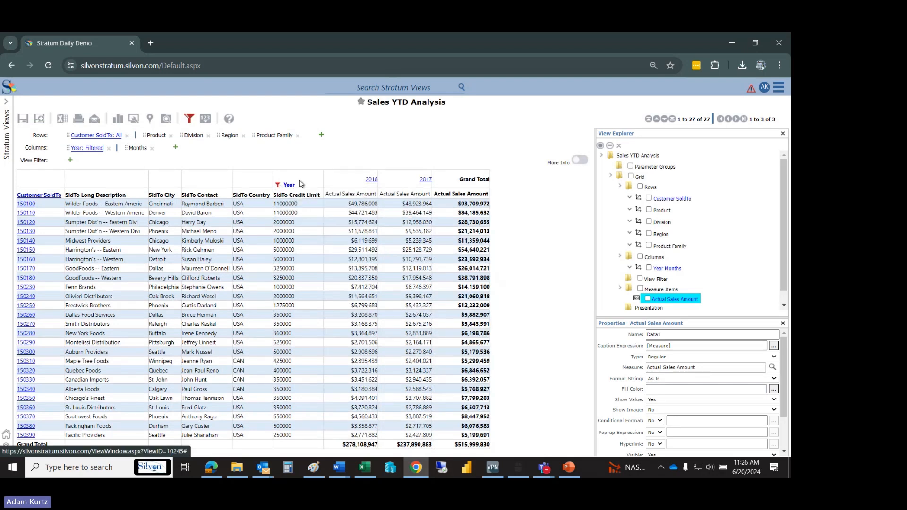
{"action": "left_click", "coordinate": [300, 183]}
{"action": "mouse_move", "coordinate": [255, 258]}
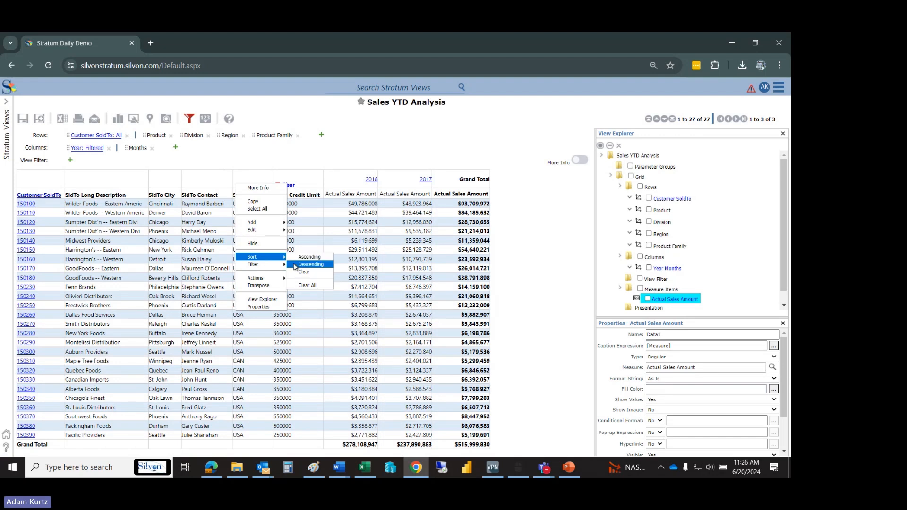
{"action": "left_click", "coordinate": [293, 263]}
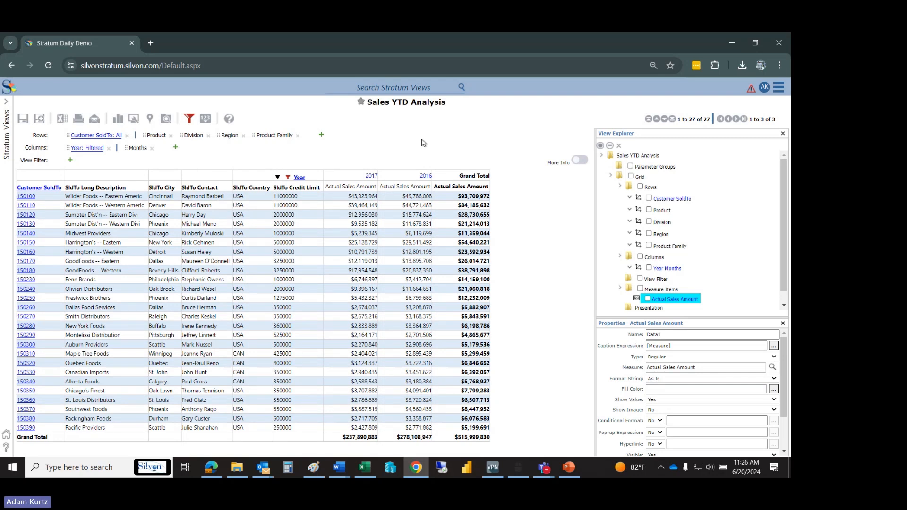
- Drill into the 2017 column to show its months and close the View Explorer
{"action": "left_click", "coordinate": [371, 175]}
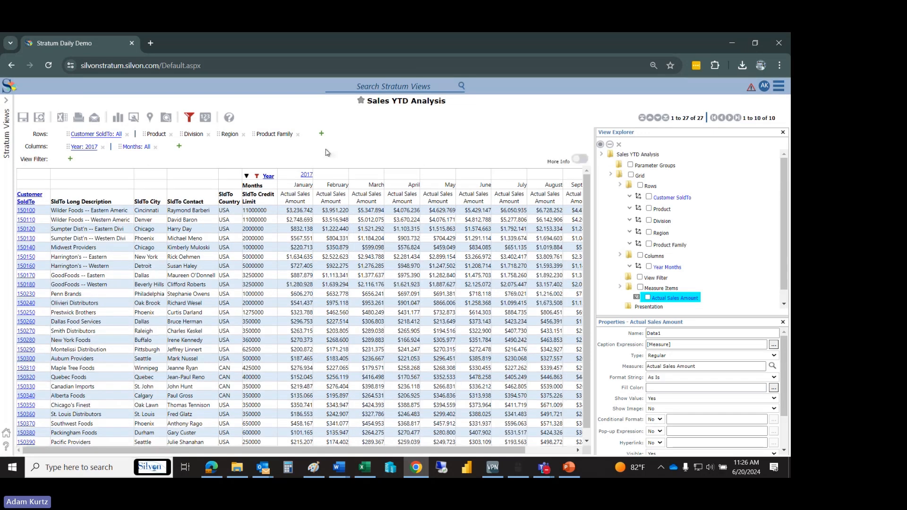
{"action": "left_click_drag", "start_coordinate": [235, 451], "coordinate": [191, 431]}
{"action": "left_click", "coordinate": [783, 133]}
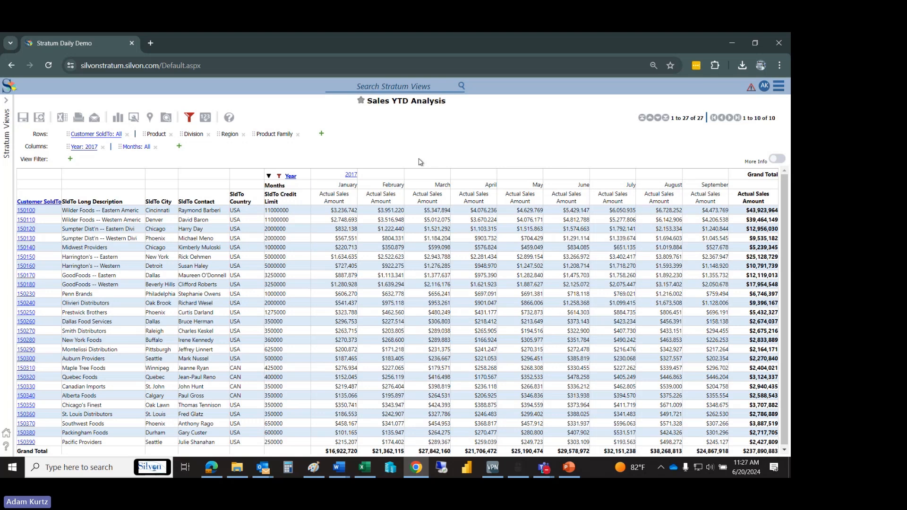
- Reopen the View Explorer, expand Year Months, and edit the Columns to select Weeks after Year Months
{"action": "left_click", "coordinate": [167, 118]}
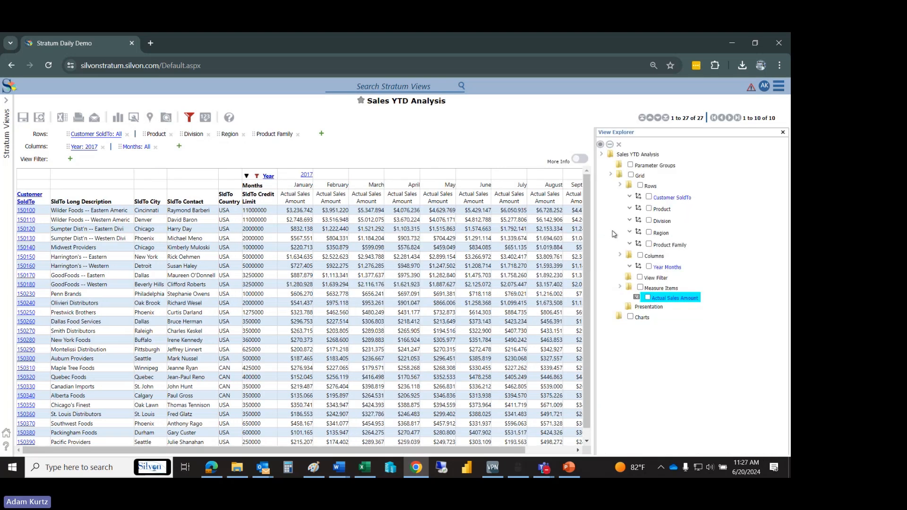
{"action": "left_click", "coordinate": [630, 267]}
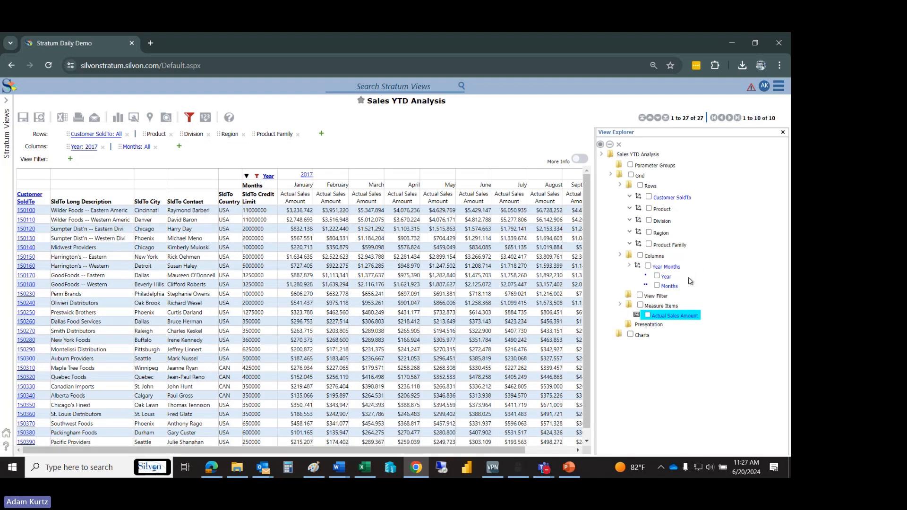
{"action": "right_click", "coordinate": [657, 257]}
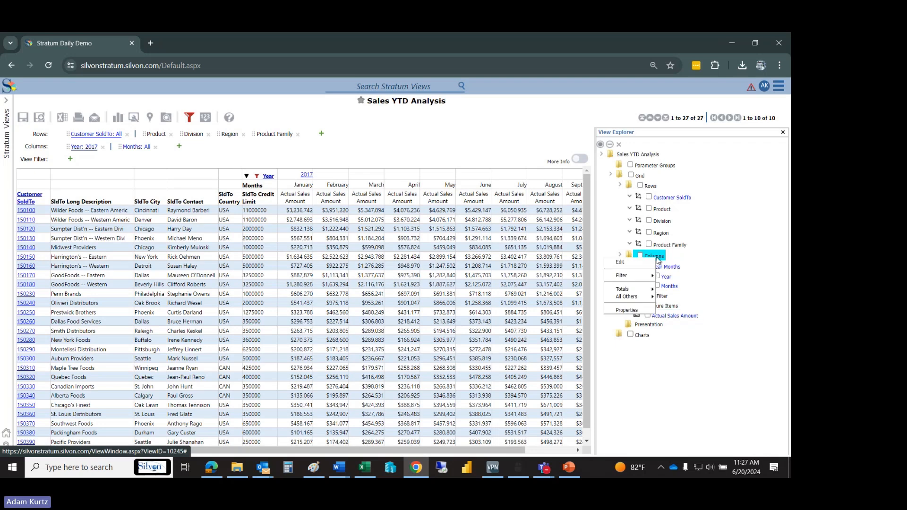
{"action": "left_click", "coordinate": [626, 263]}
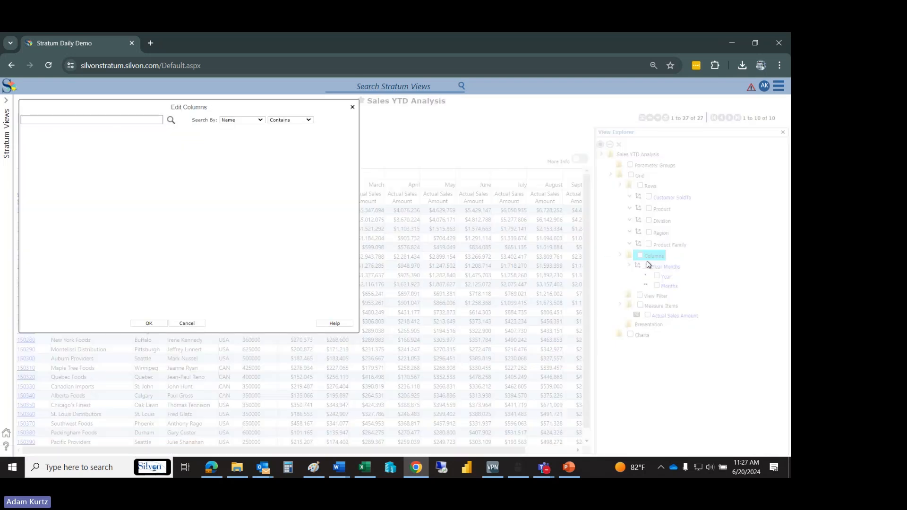
{"action": "left_click", "coordinate": [137, 120]}
{"action": "type", "text": "weeks"}
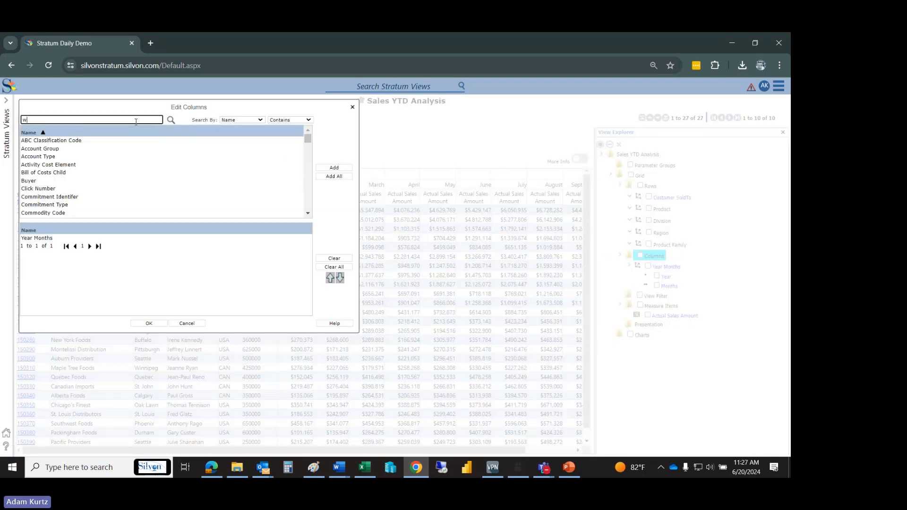
{"action": "key", "text": "Return"}
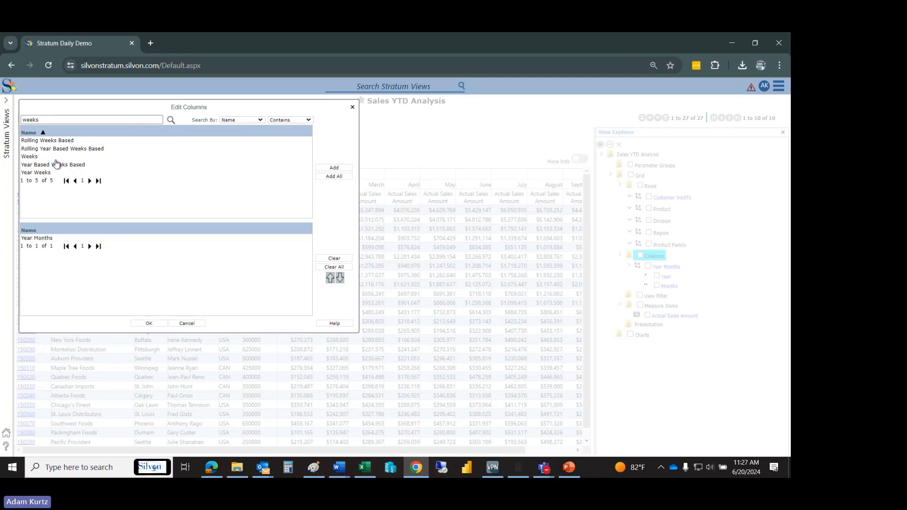
{"action": "double_click", "coordinate": [54, 157]}
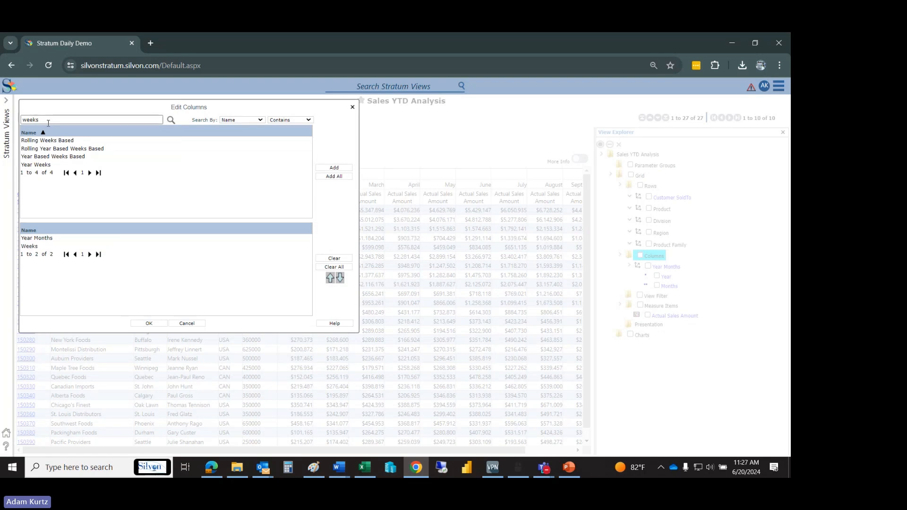
- Add Days after Weeks to the column dimensions and apply the column changes to the view
{"action": "type", "text": "days"}
{"action": "key", "text": "Return"}
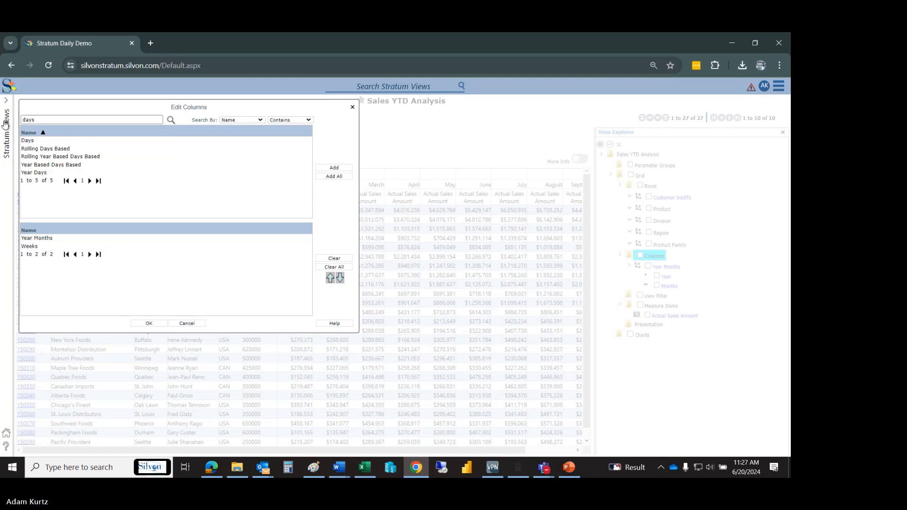
{"action": "double_click", "coordinate": [40, 141]}
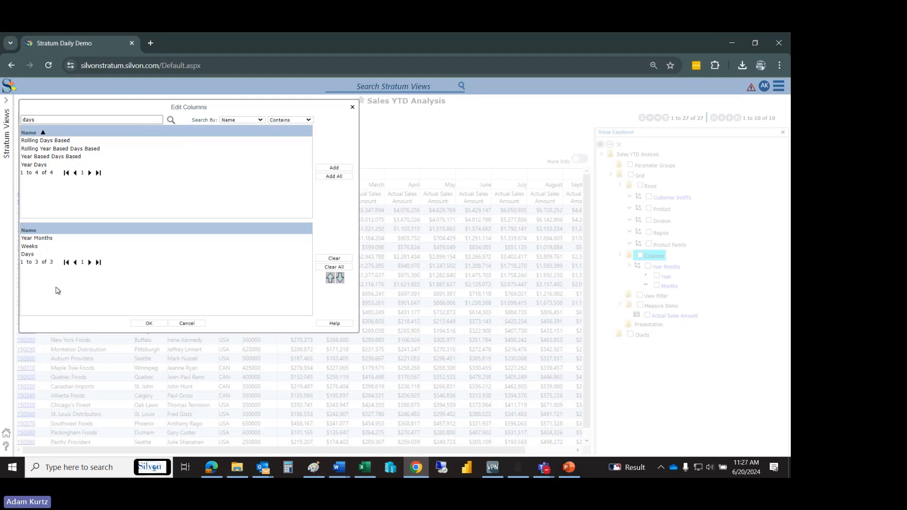
{"action": "left_click", "coordinate": [148, 324]}
{"action": "left_click", "coordinate": [296, 283]}
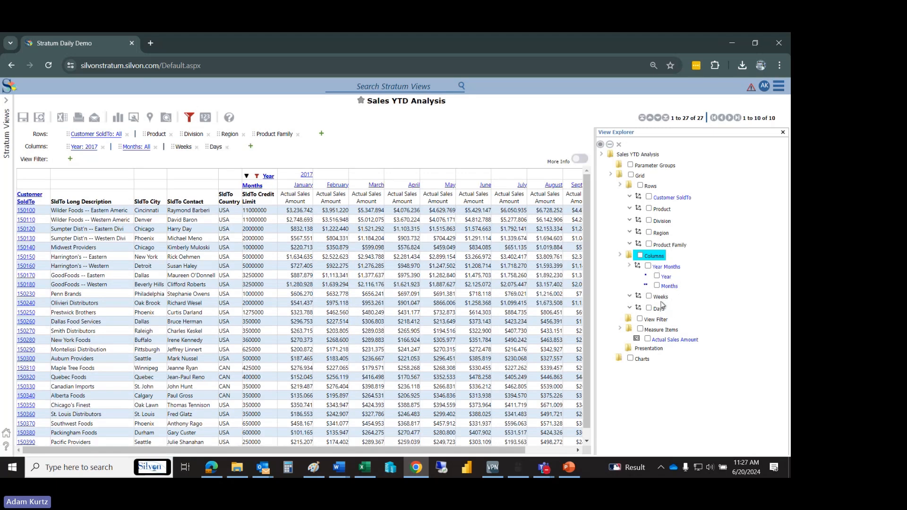
- Drill into January 2017 and its Week 1 to show sales by day
{"action": "left_click", "coordinate": [303, 185]}
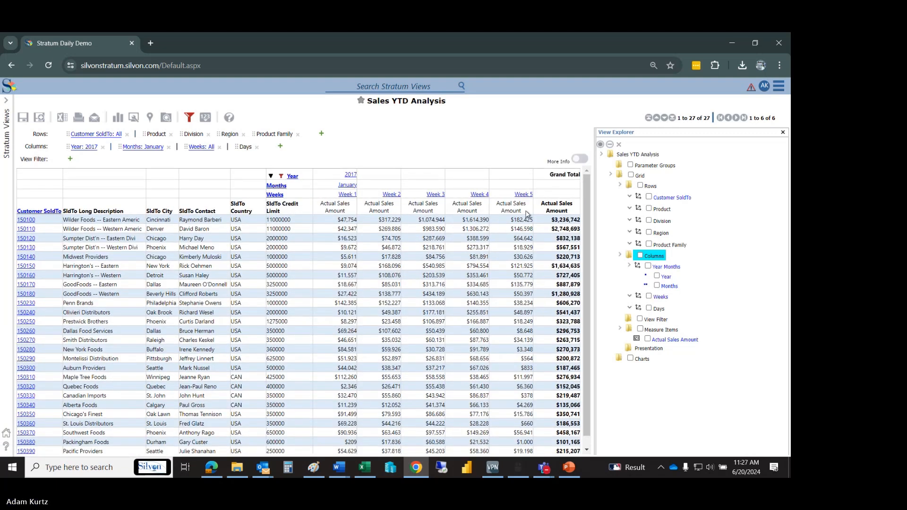
{"action": "left_click", "coordinate": [347, 196]}
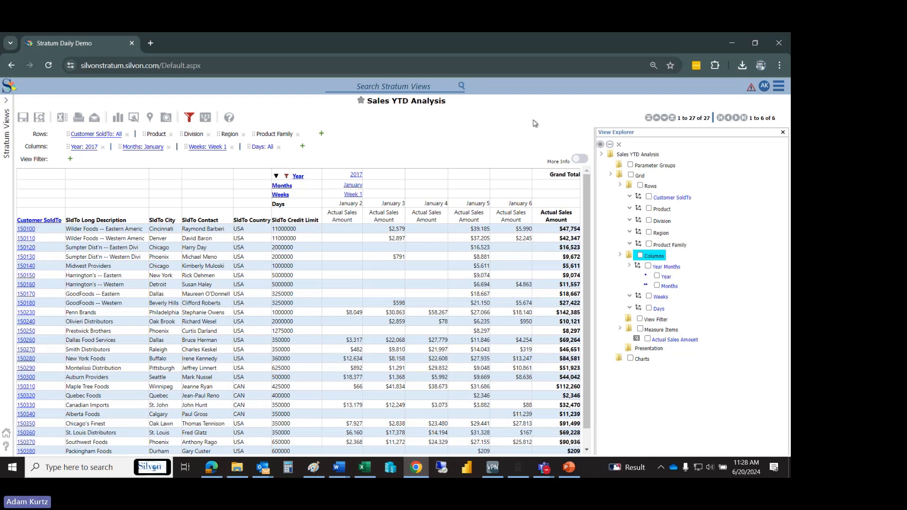
- Open the management list of all Stratum views and look through it from beginning to end
{"action": "left_click", "coordinate": [778, 89]}
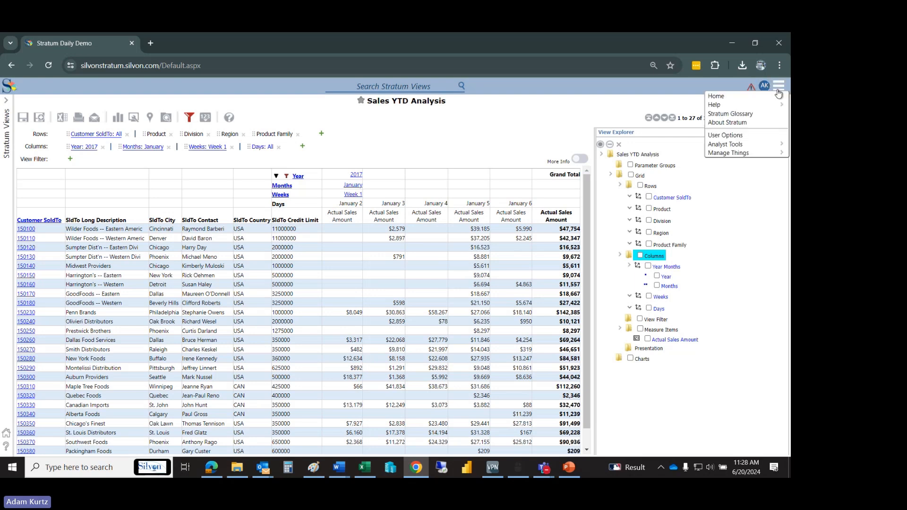
{"action": "mouse_move", "coordinate": [764, 154]}
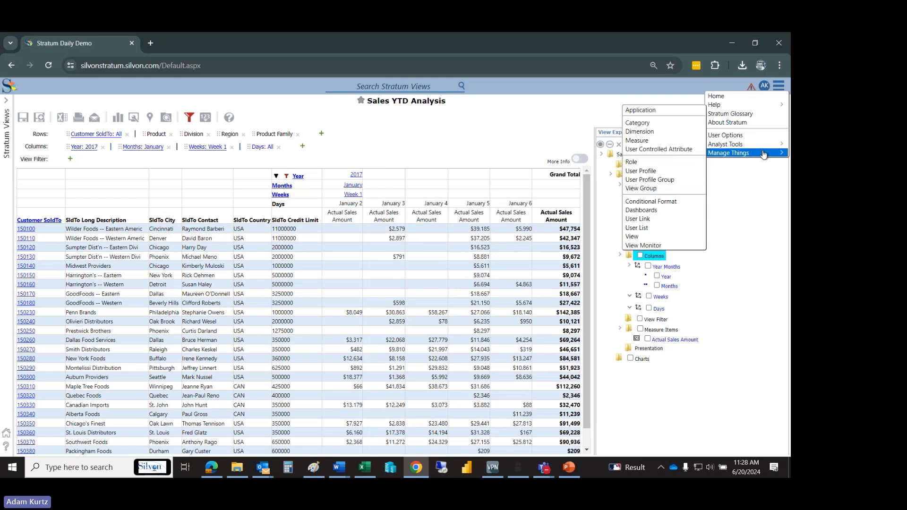
{"action": "left_click", "coordinate": [645, 238]}
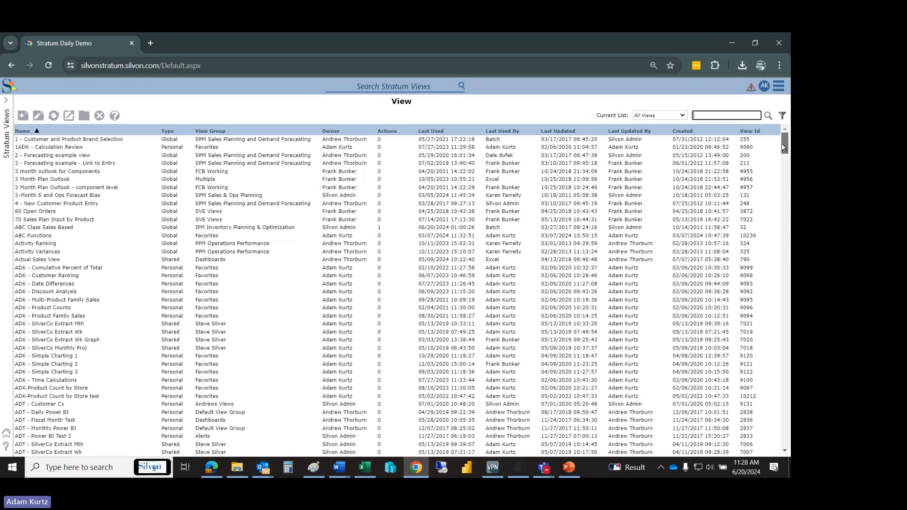
{"action": "left_click_drag", "start_coordinate": [782, 143], "coordinate": [786, 455]}
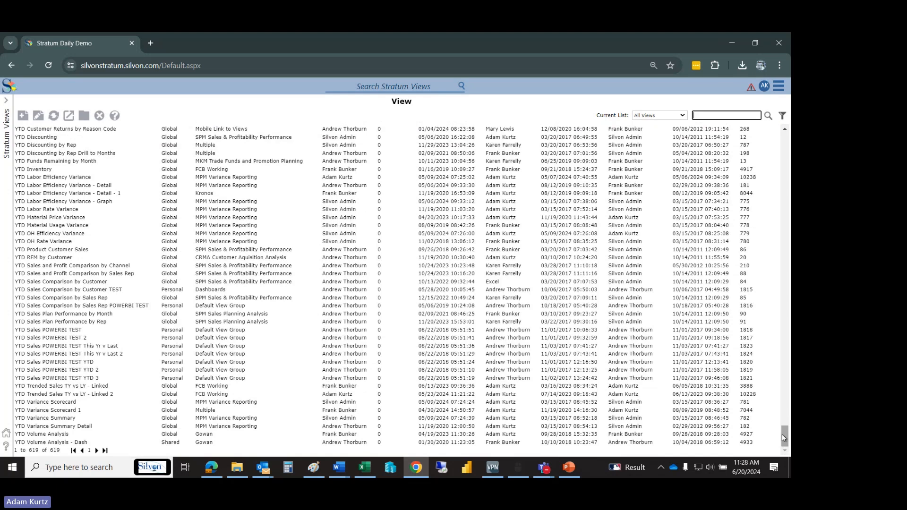
{"action": "left_click_drag", "start_coordinate": [784, 437], "coordinate": [783, 142]}
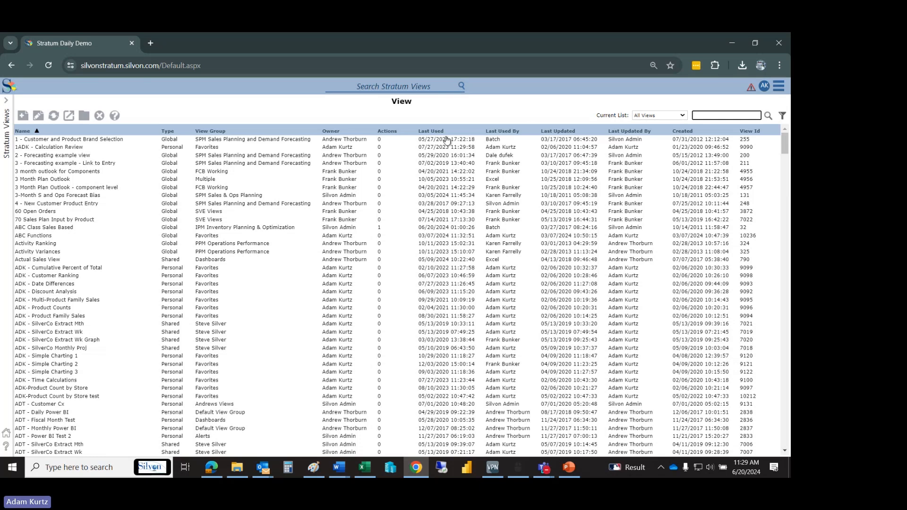
- Sort the view list by Last Used in ascending order
{"action": "left_click", "coordinate": [429, 132]}
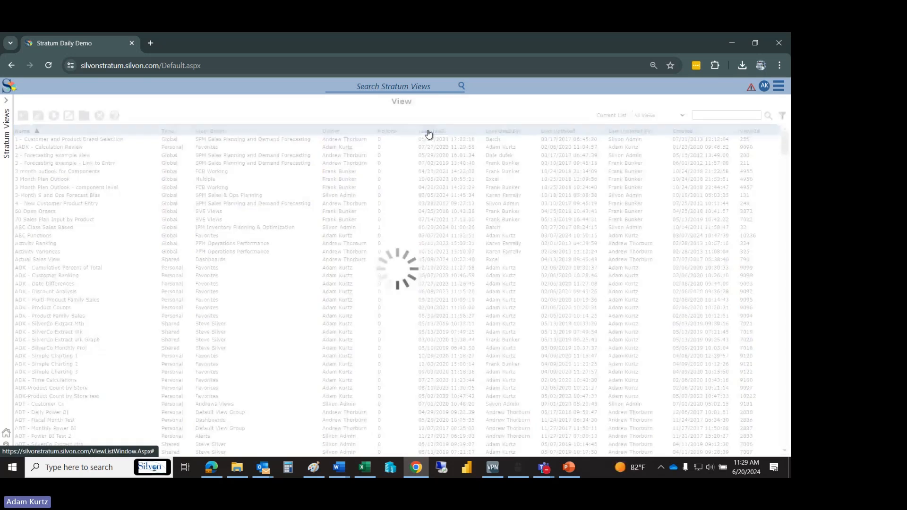
{"action": "left_click", "coordinate": [429, 132]}
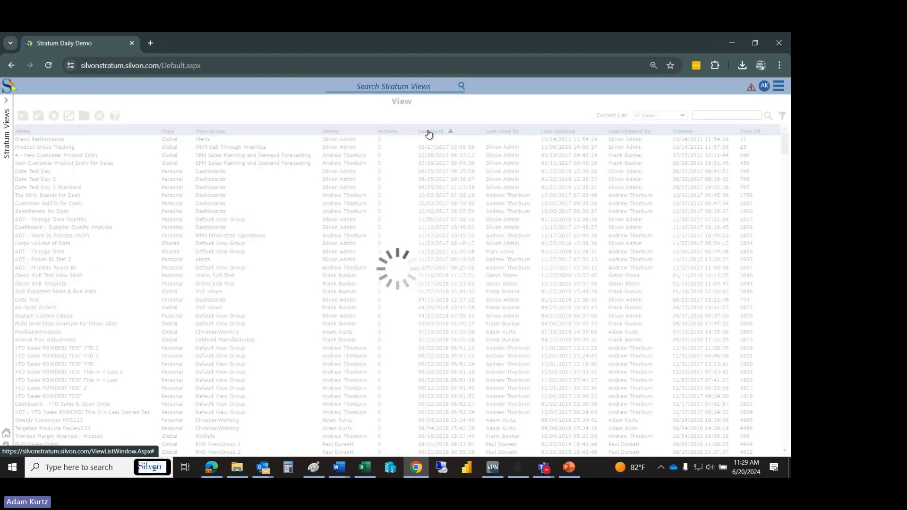
{"action": "left_click", "coordinate": [428, 132]}
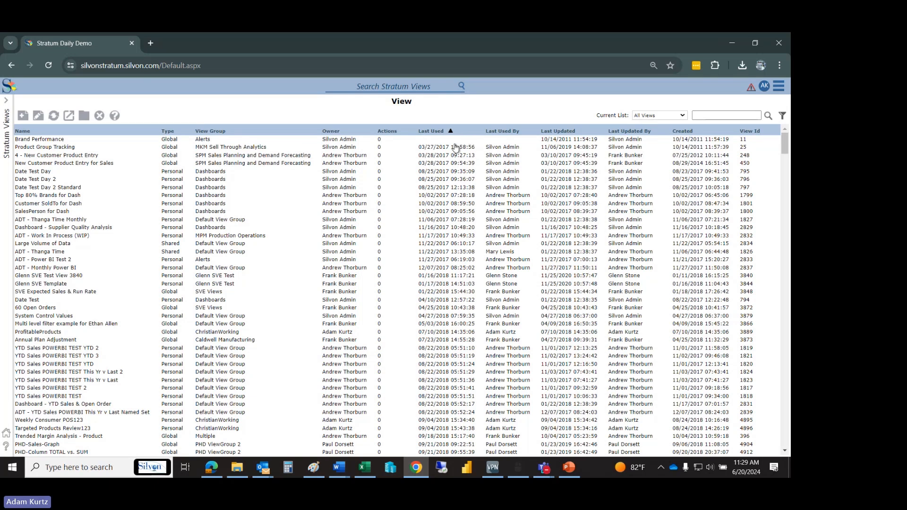
- Set up moving the views from Product Group Tracking through ProfitableProducts to the Archive view group, and cancel the move
{"action": "left_click", "coordinate": [453, 147]}
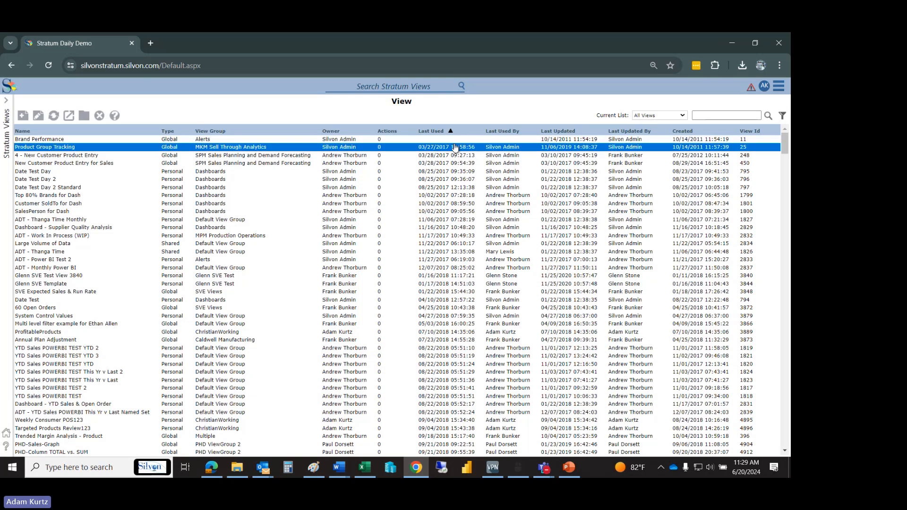
{"action": "left_click", "coordinate": [417, 333], "text": "shift"}
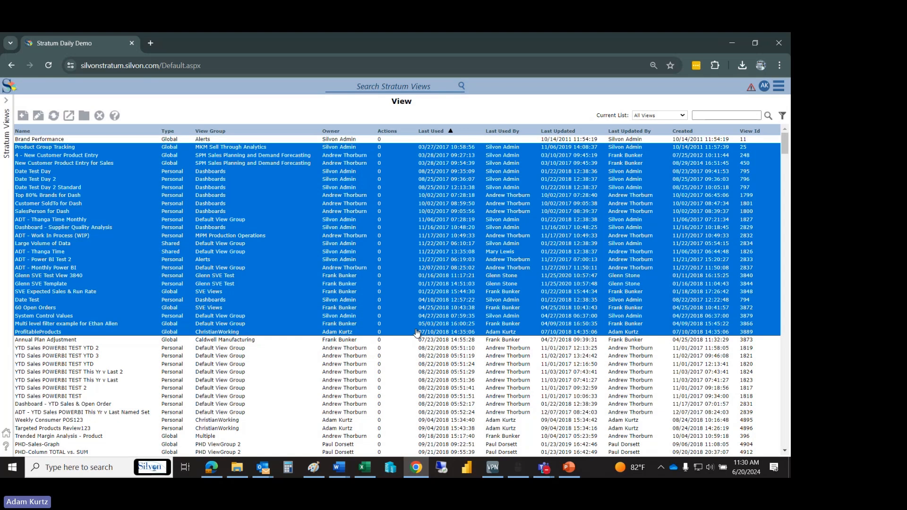
{"action": "left_click", "coordinate": [84, 117]}
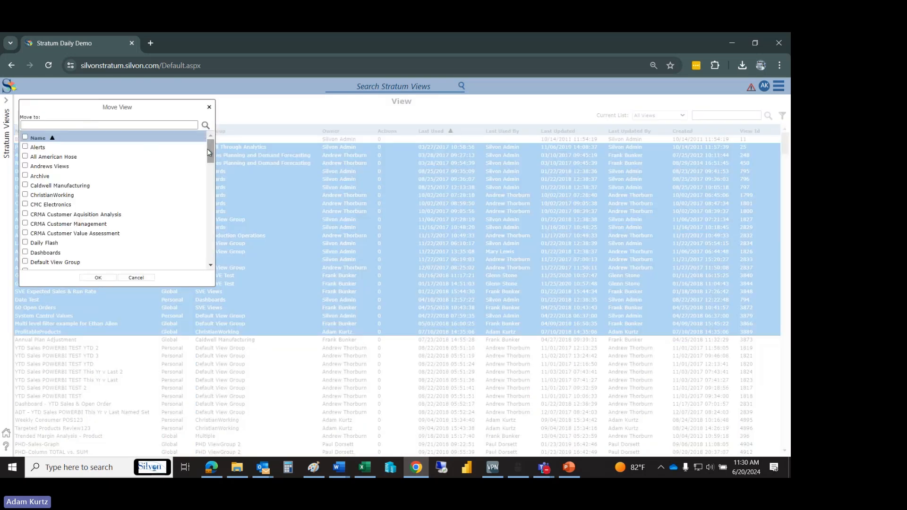
{"action": "left_click", "coordinate": [37, 176]}
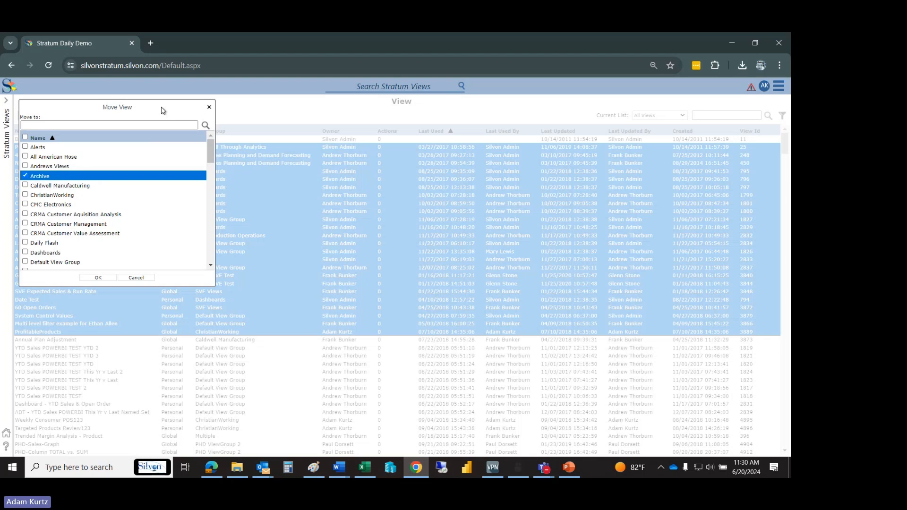
{"action": "left_click", "coordinate": [208, 110]}
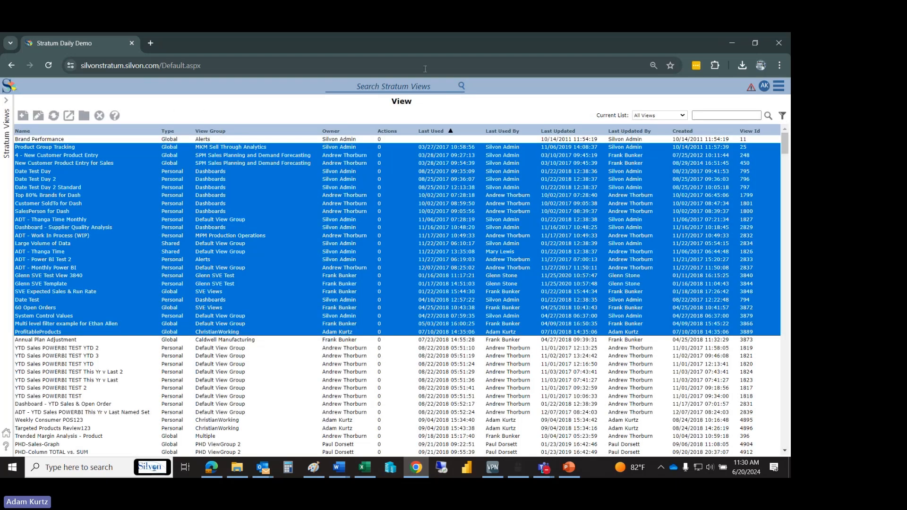
- Leave the view list and return to the Stratum home page
{"action": "left_click", "coordinate": [779, 87]}
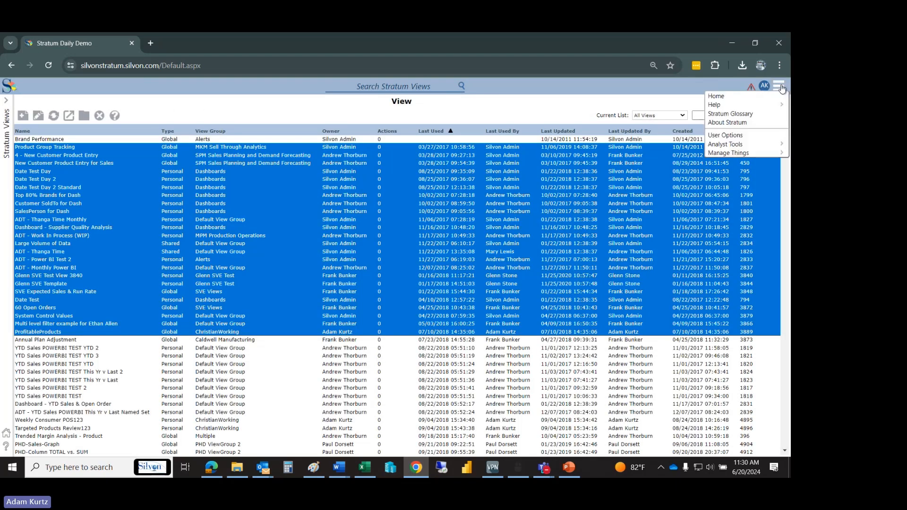
{"action": "left_click", "coordinate": [756, 95]}
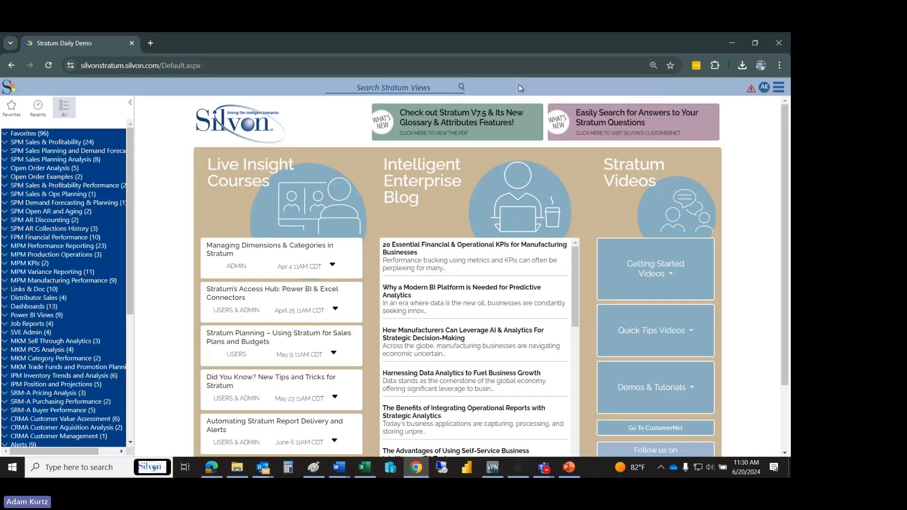